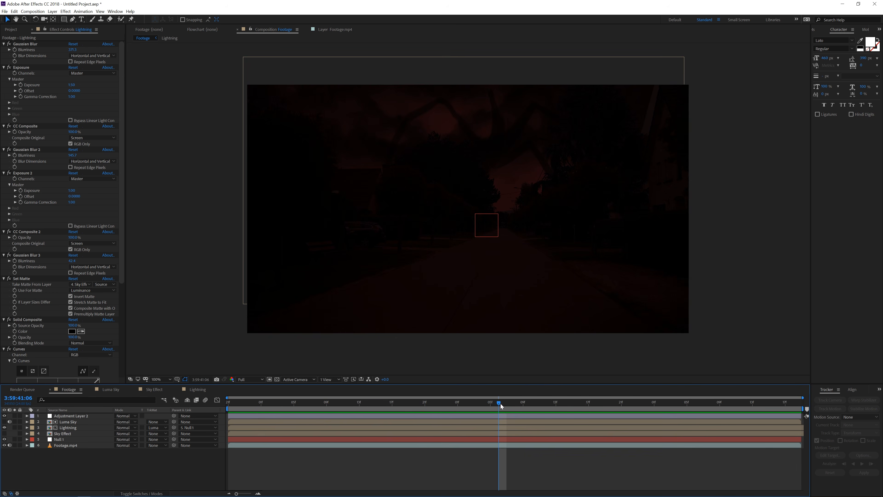
Preview the project's footage, monster image and storm clouds image in the footage viewer
click(11, 29)
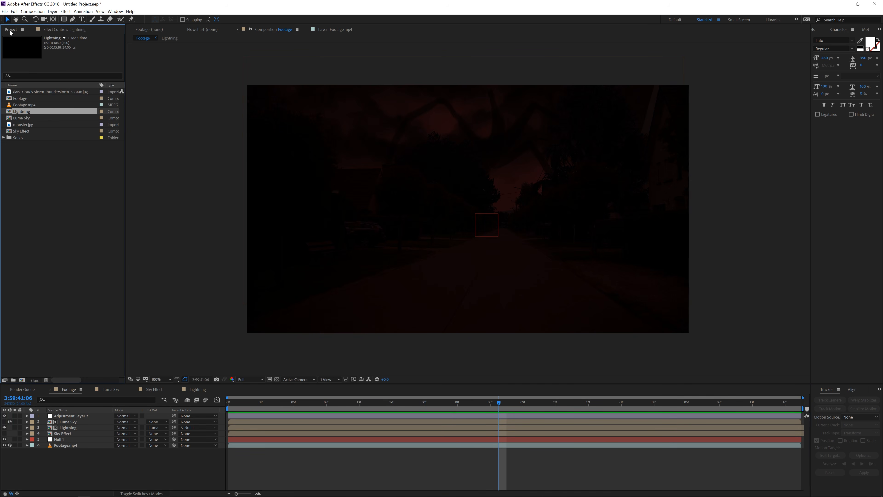
double_click(31, 105)
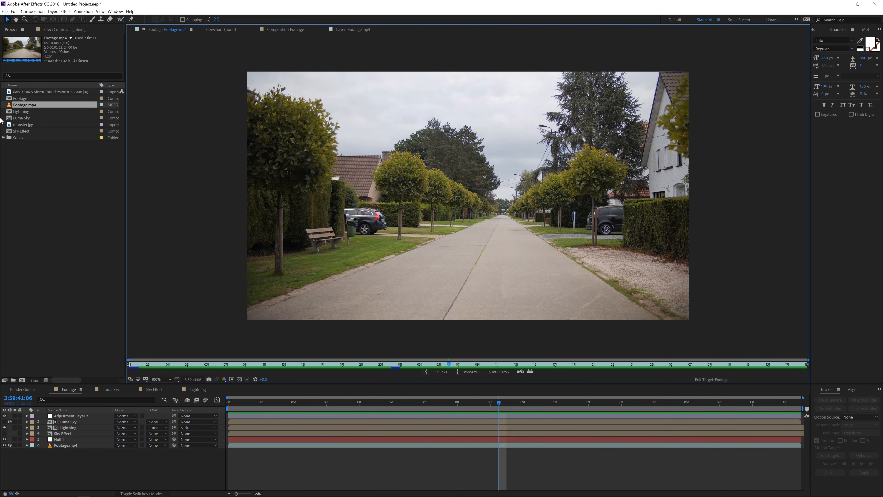
double_click(25, 125)
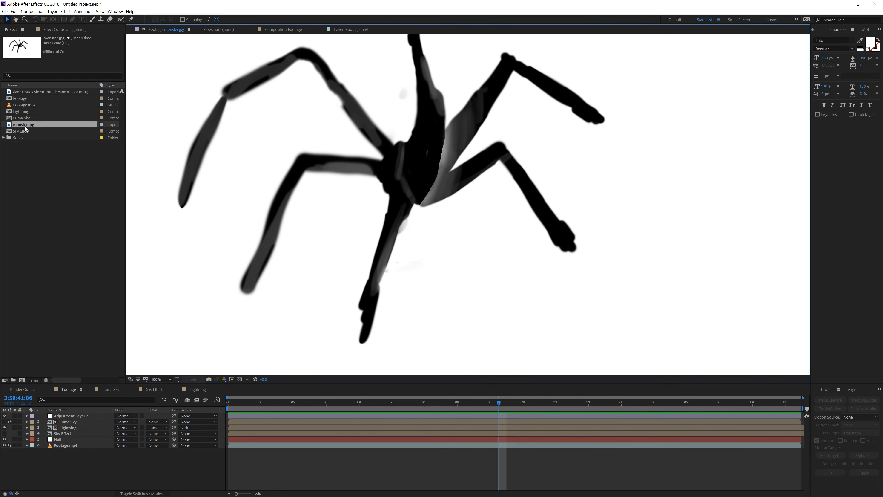
scroll(317, 221, down, 1)
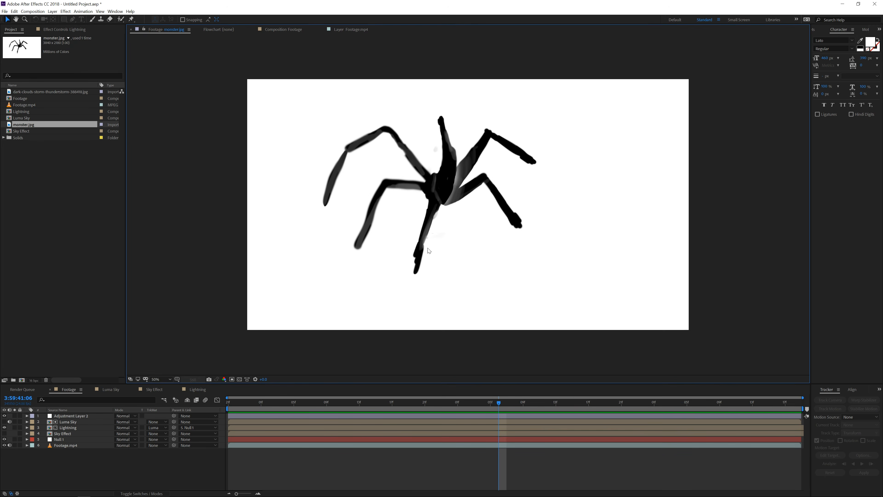
scroll(465, 208, up, 1)
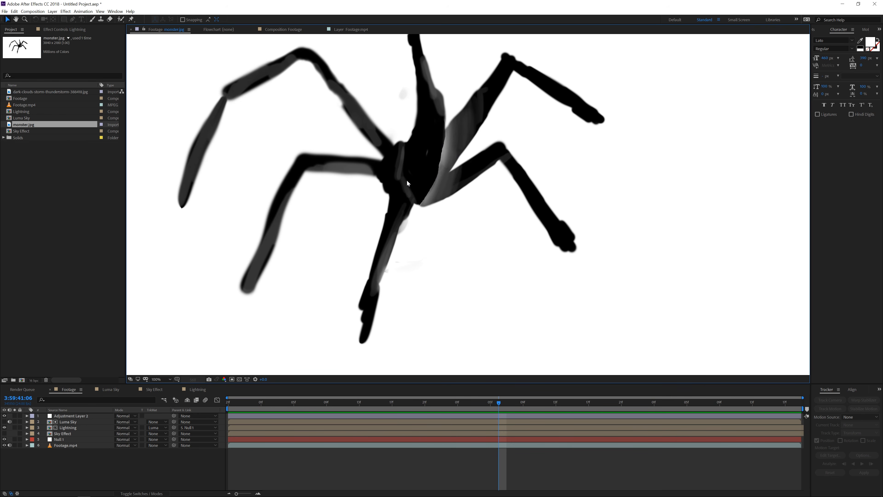
key(comma)
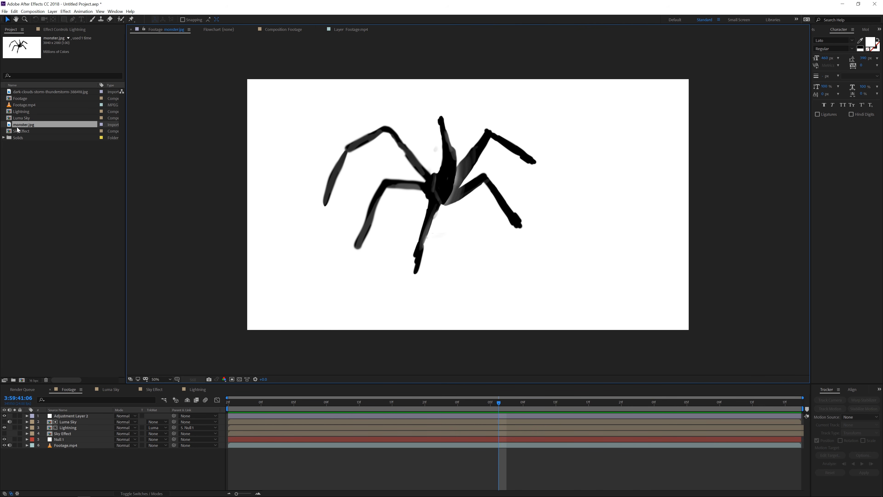
double_click(31, 92)
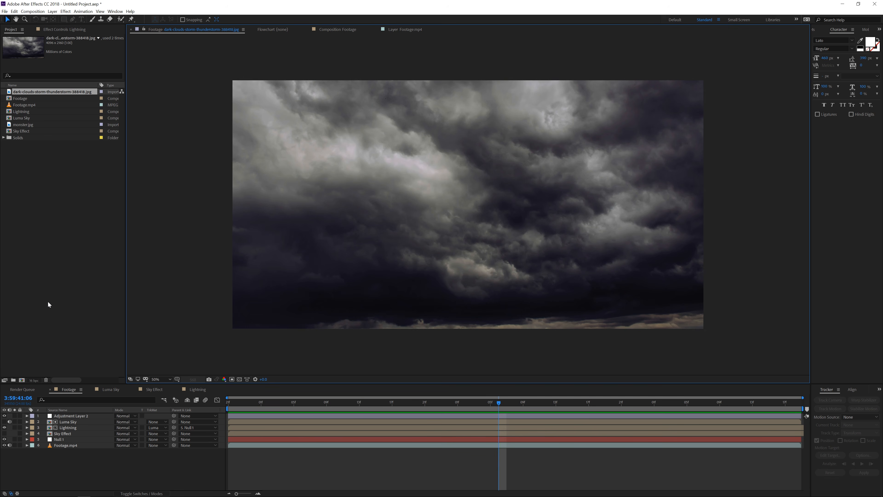
Move all project items into a new folder named Example
click(20, 164)
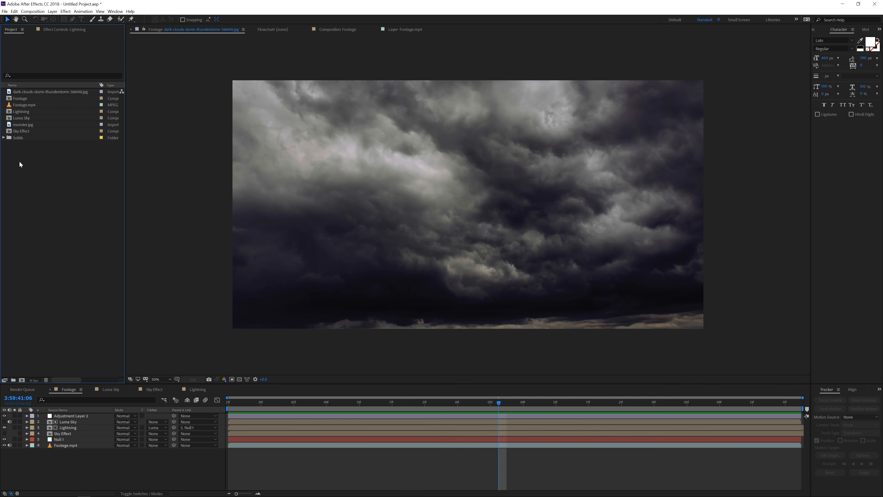
key(ctrl+a)
drag(22, 136, 14, 380)
text(Example)
key(Return)
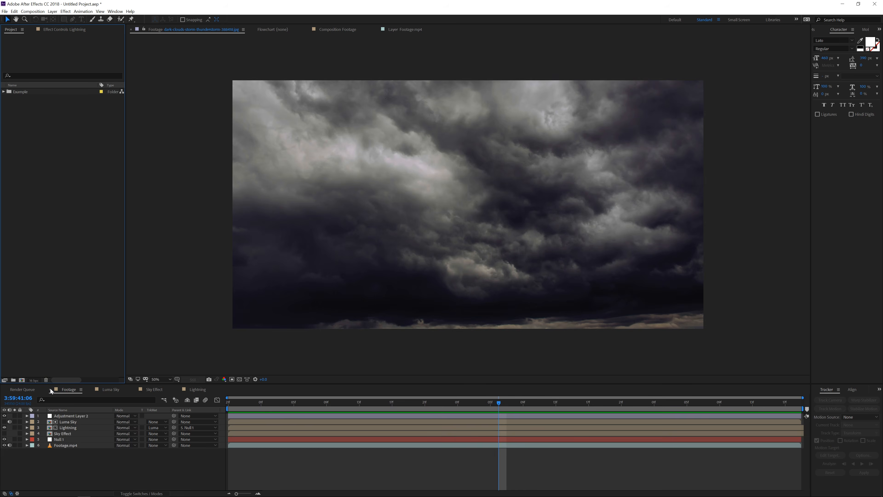
Close the open composition timelines
click(50, 389)
click(51, 389)
click(50, 389)
click(50, 389)
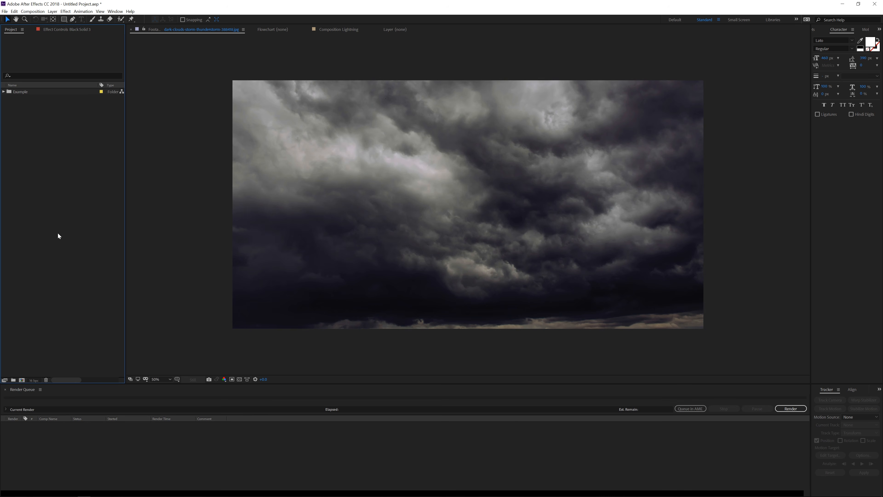
Move the dark clouds image, Footage.mp4 and monster.jpg out of the Example folder to the project root
click(4, 92)
click(51, 111)
ctrl+click(41, 100)
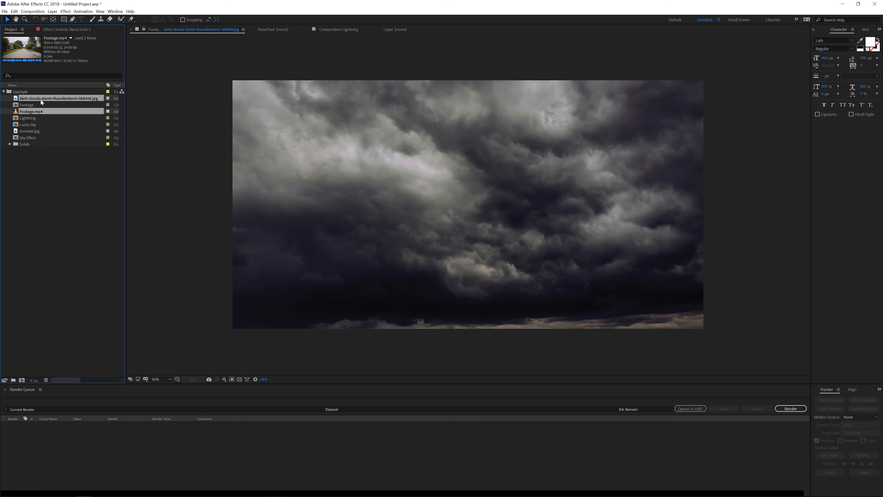
ctrl+click(31, 131)
drag(28, 132, 29, 192)
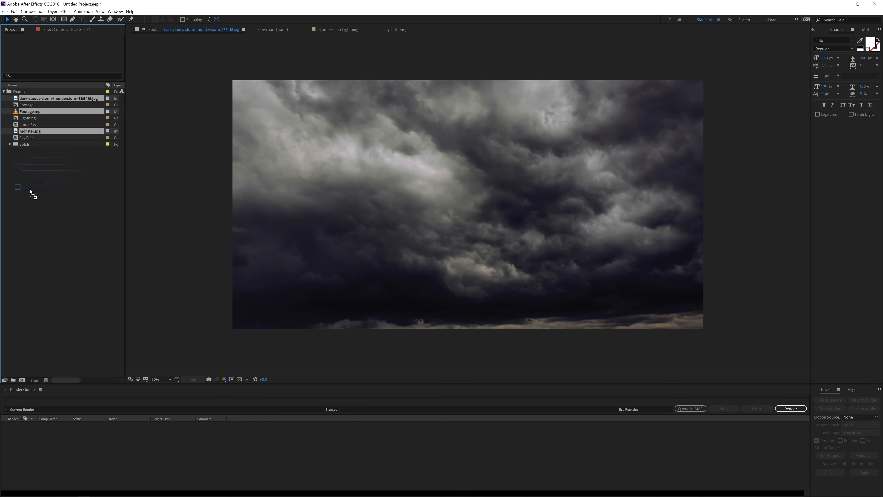
click(4, 98)
click(17, 132)
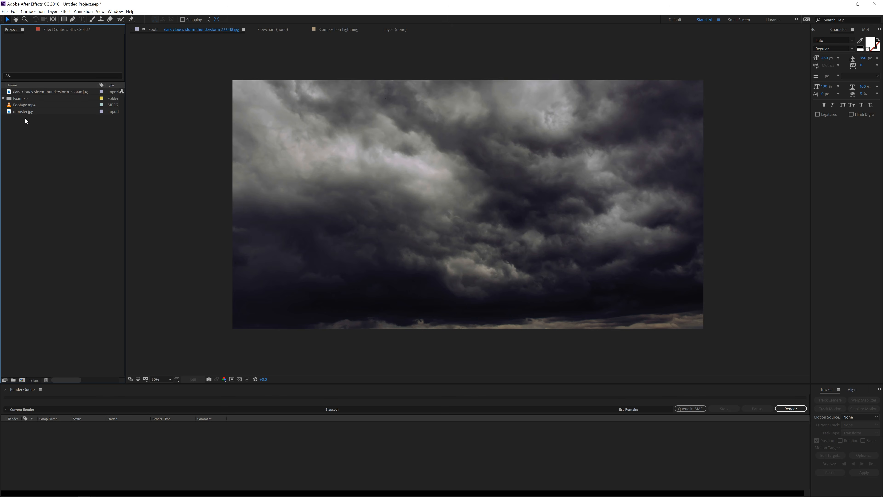
Create a new composition from Footage.mp4
drag(28, 106, 86, 317)
drag(28, 379, 23, 379)
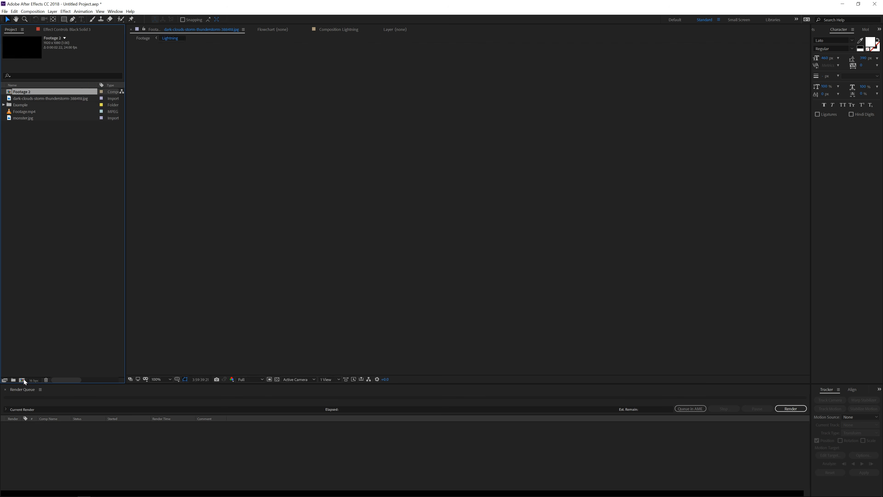
key(space)
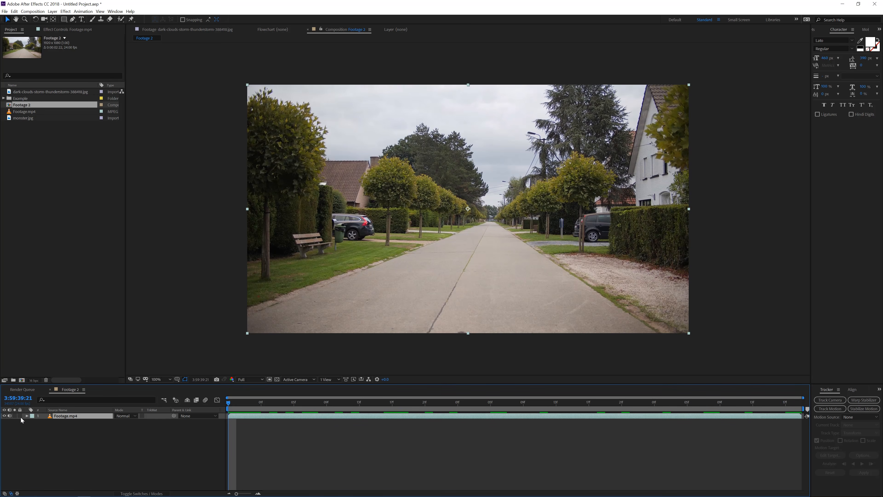
Add a null object layer to the composition and rename it Track data
click(9, 416)
right_click(131, 366)
mouse_move(169, 374)
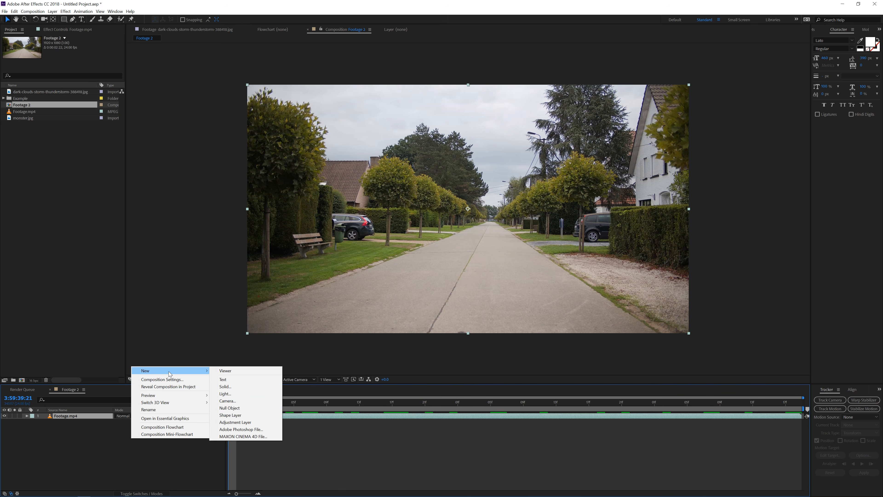
click(230, 408)
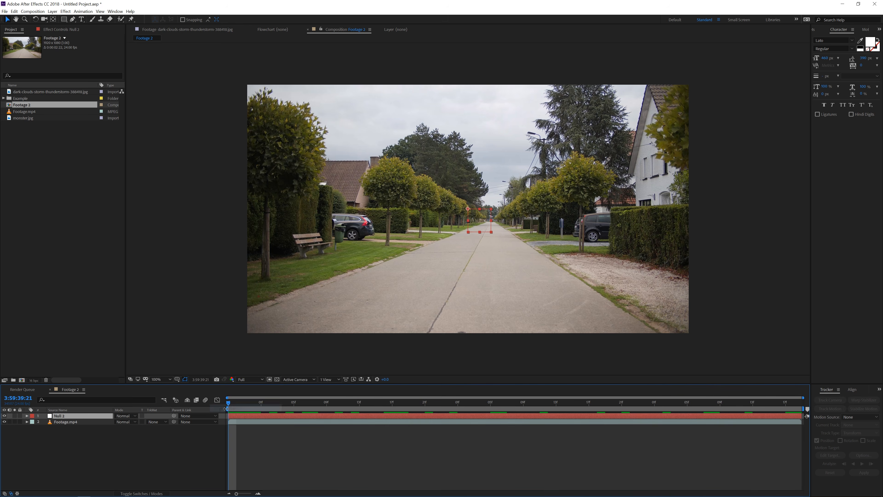
key(Return)
text(Track data)
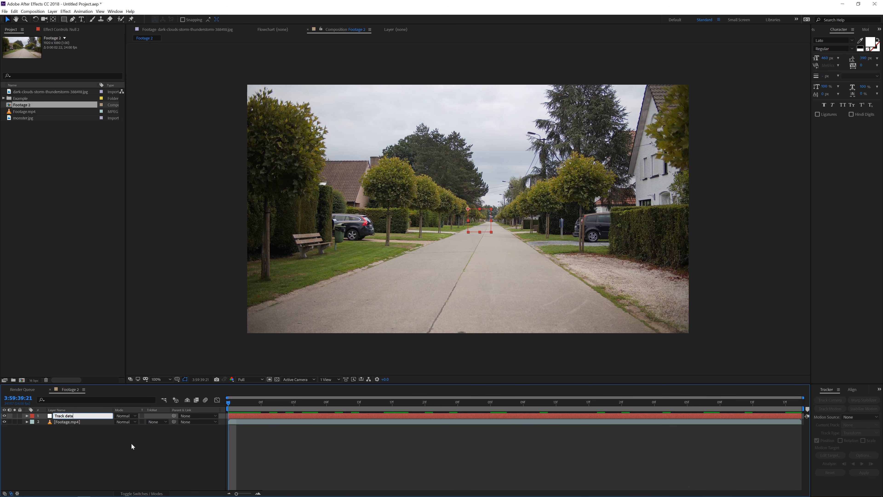
key(Return)
Track motion on the Footage.mp4 layer with the track point on the trees down the road, analyzing forward
click(69, 422)
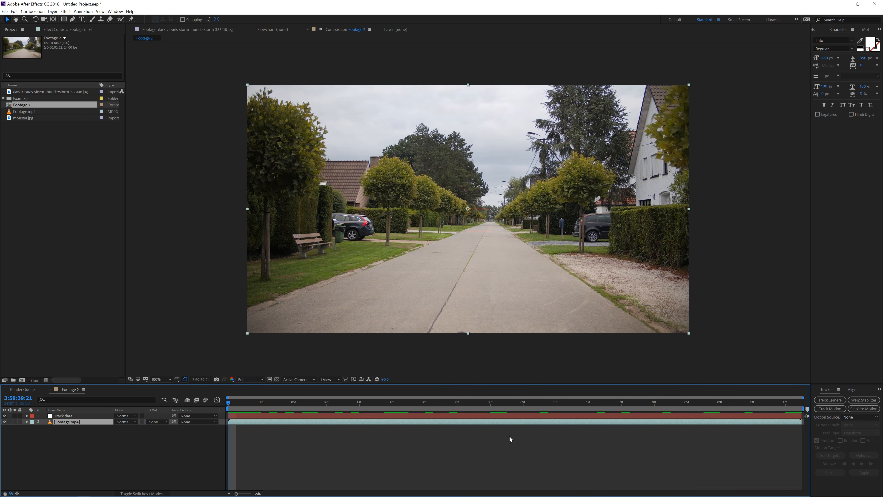
click(829, 409)
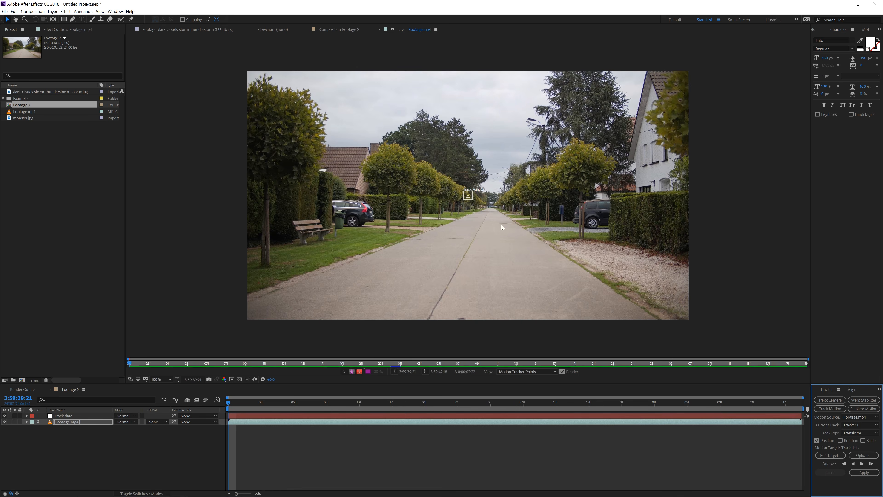
scroll(469, 201, up, 4)
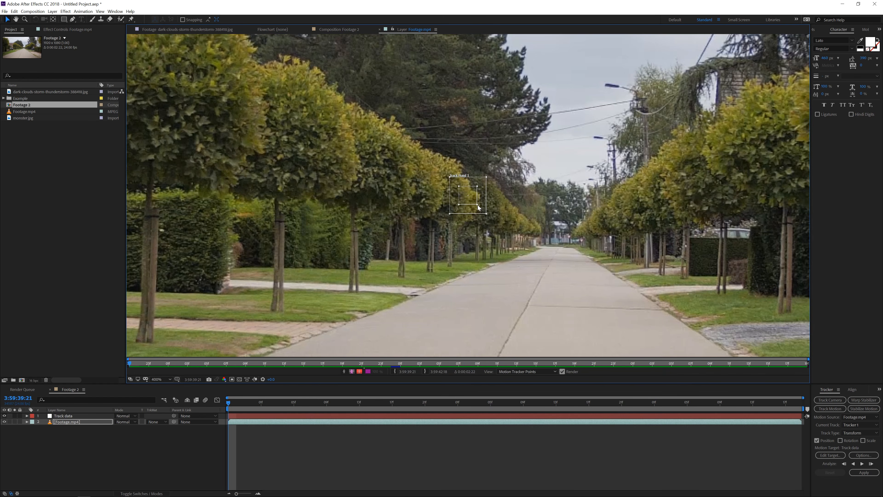
mouse_move(478, 207)
mouse_down()
mouse_move(516, 257)
mouse_move(481, 208)
mouse_up()
key(comma)
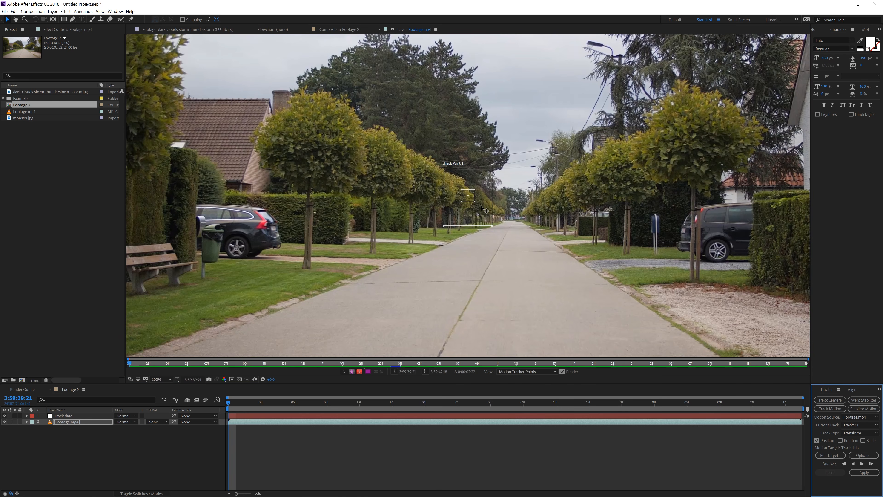
click(862, 464)
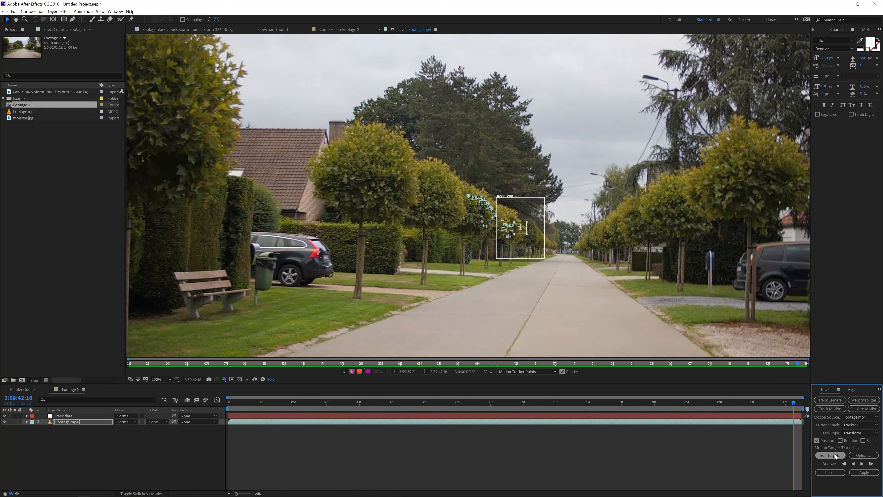
Set the motion target to the Track data layer and apply the tracking data
click(826, 455)
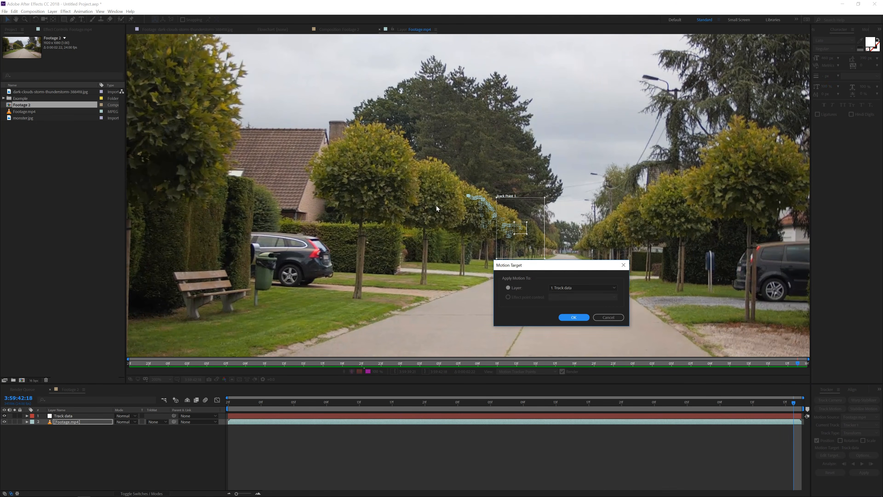
click(570, 287)
click(563, 297)
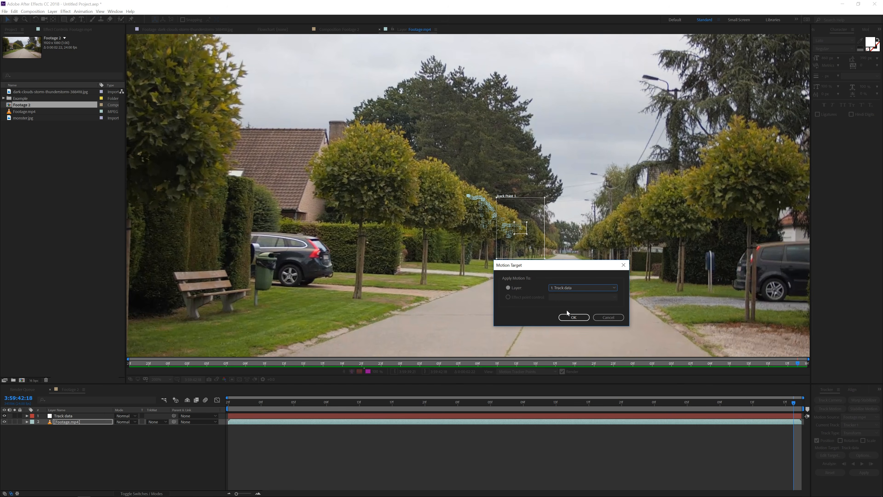
click(568, 318)
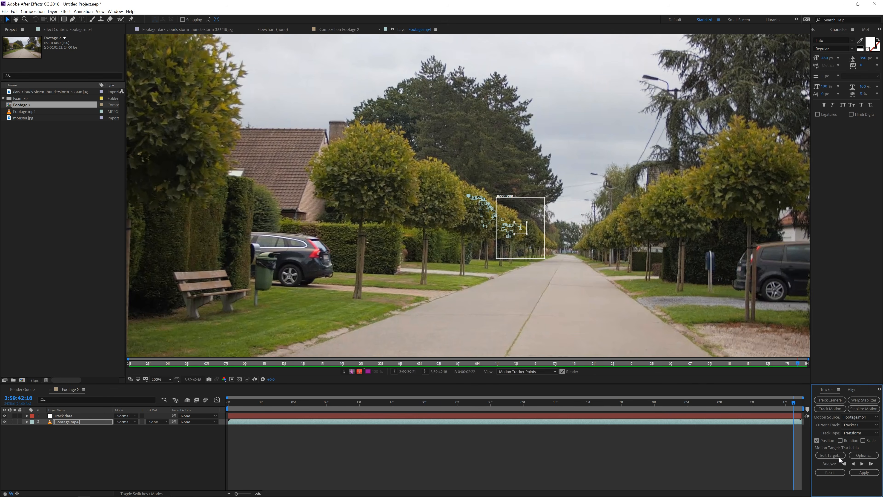
key(Home)
click(864, 473)
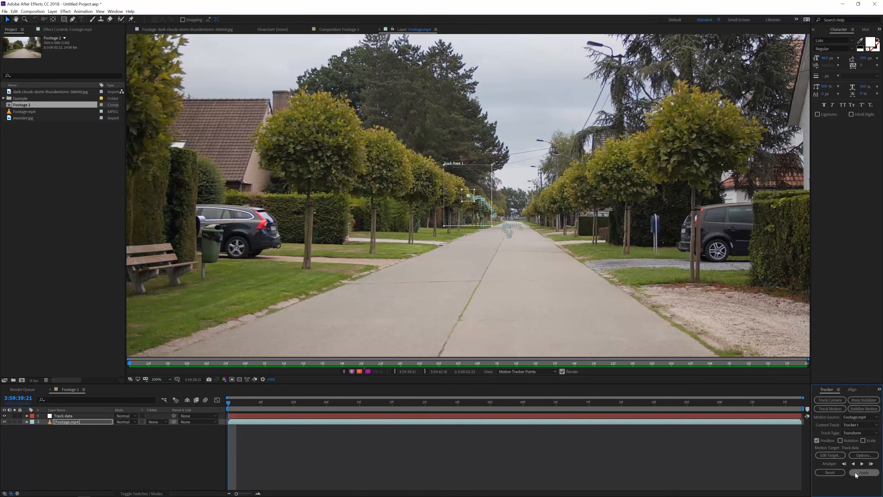
click(585, 321)
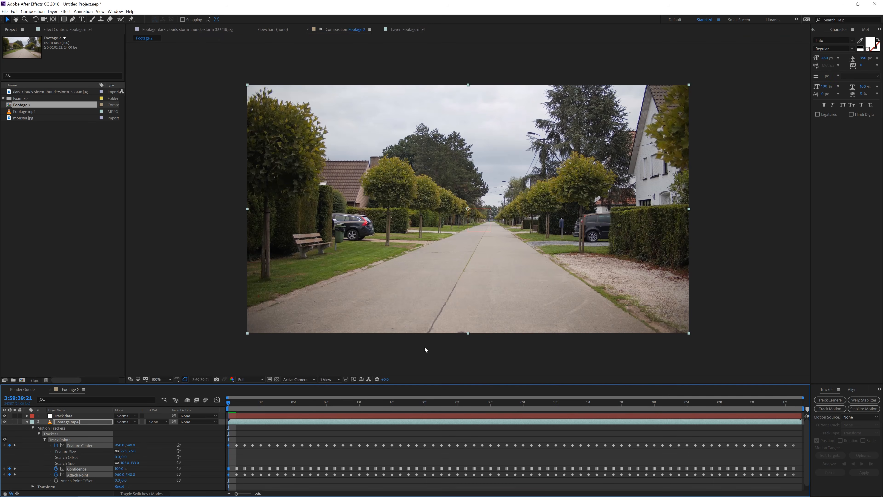
Collapse the footage layer's expanded tracker properties in the timeline
click(62, 421)
key(ctrl+a)
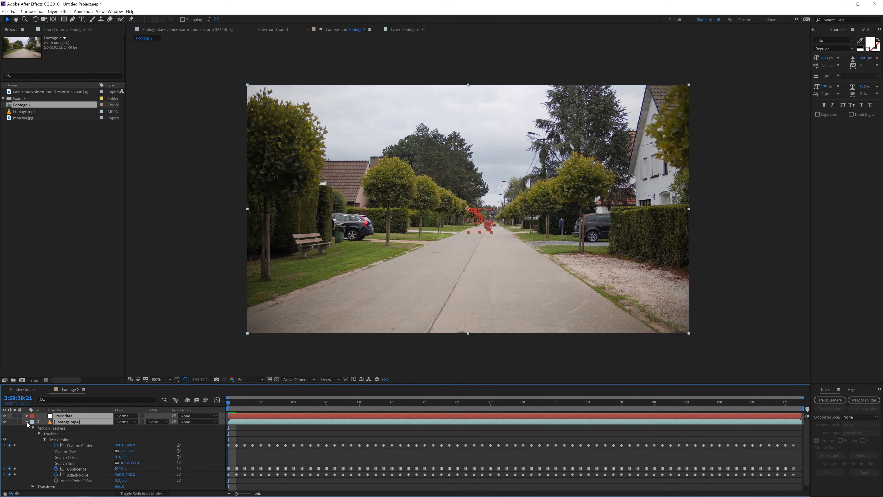
click(28, 421)
click(44, 433)
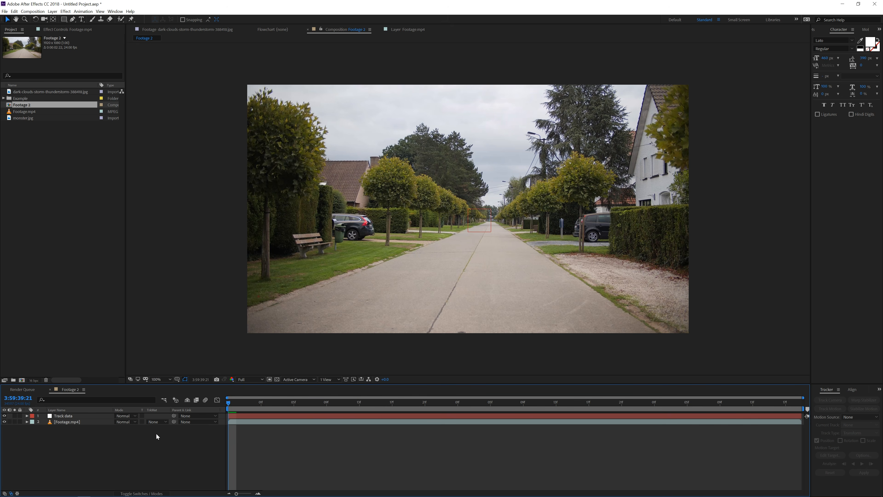
Duplicate the Footage.mp4 layer and rename the copy Luma key Sky
click(78, 422)
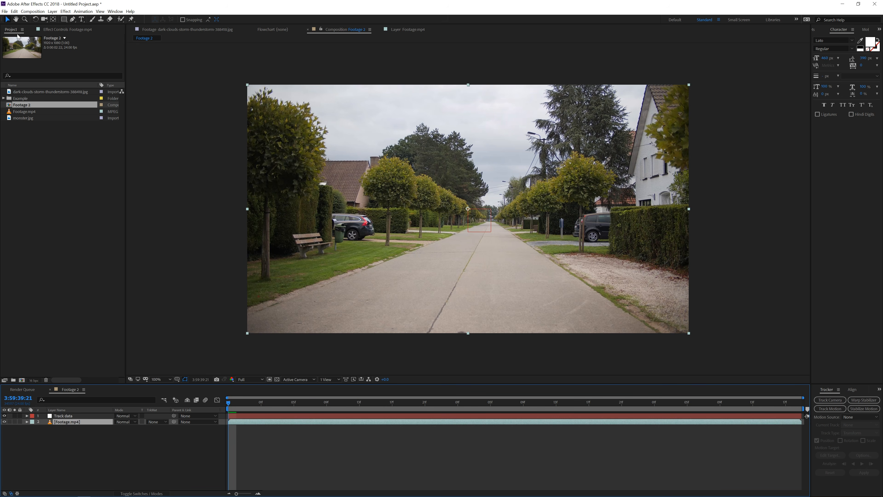
click(15, 11)
click(36, 94)
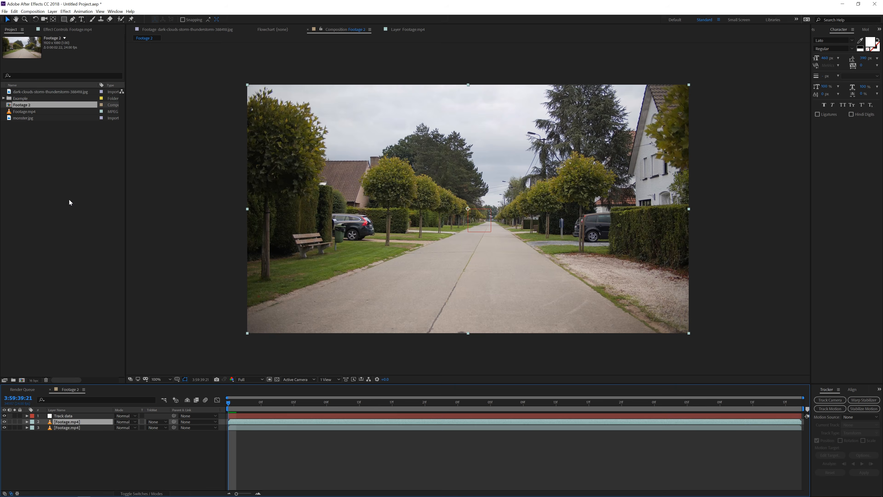
key(Return)
text(Luma key Sky)
key(Return)
Apply the Colorama effect to the Luma key Sky layer
click(66, 11)
mouse_move(114, 79)
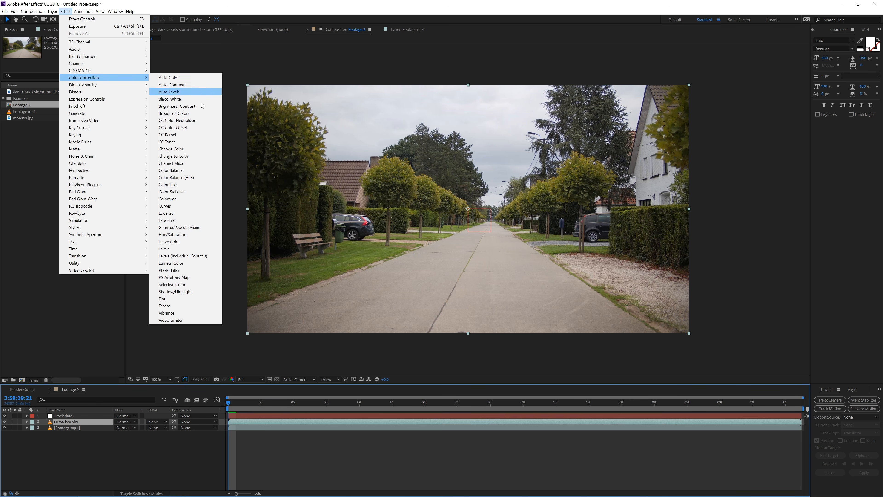
click(176, 199)
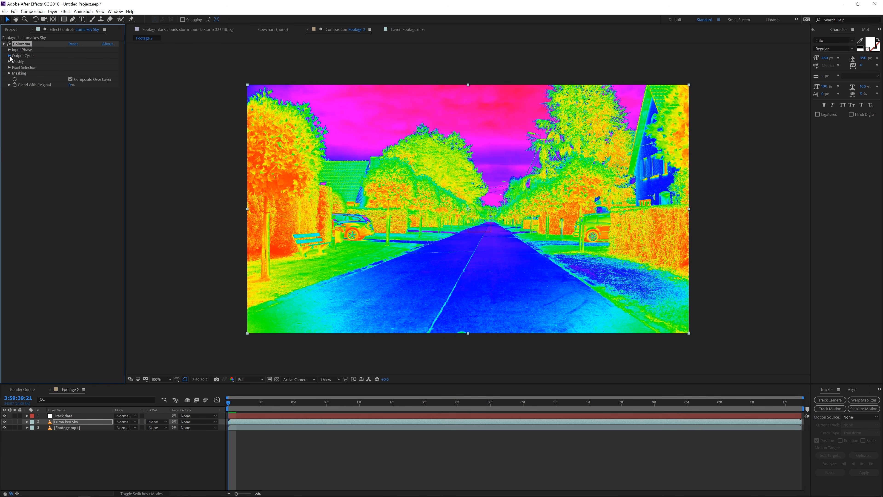
Set Colorama's output cycle preset palette to Ramp Grey
click(10, 56)
click(77, 62)
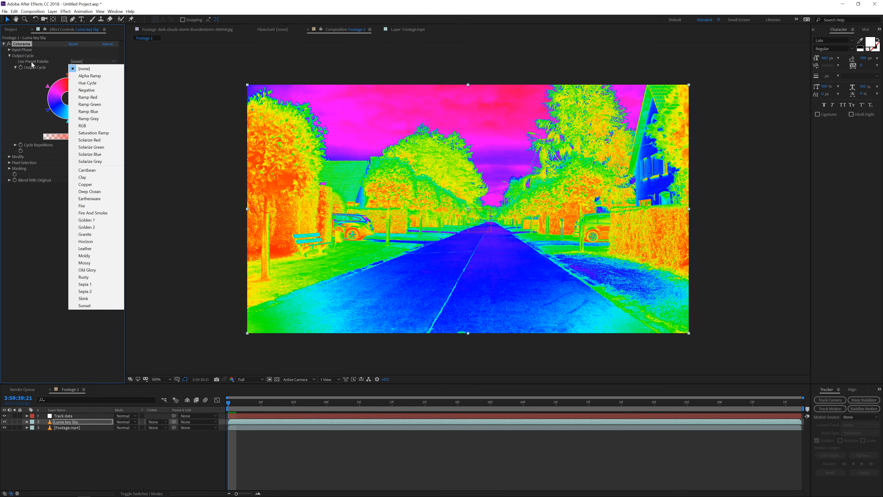
click(106, 119)
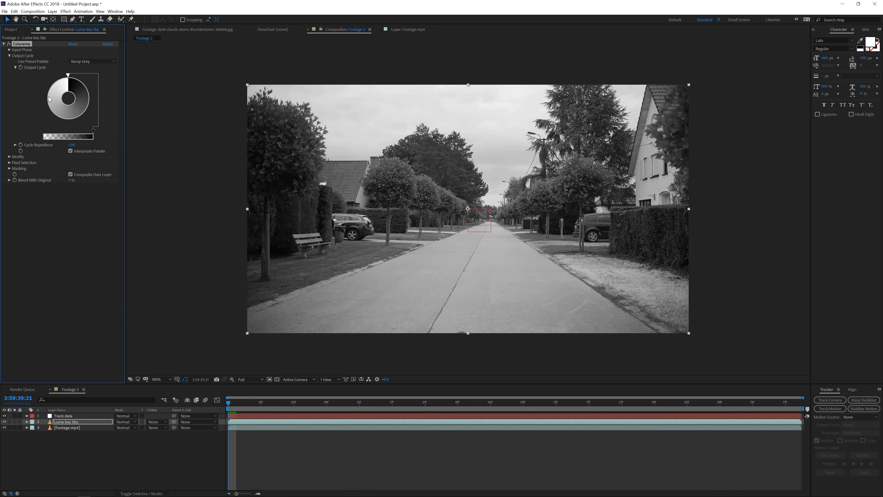
Adjust the Colorama output cycle wheel to raise the image's contrast
double_click(48, 87)
drag(153, 49, 150, 94)
key(Return)
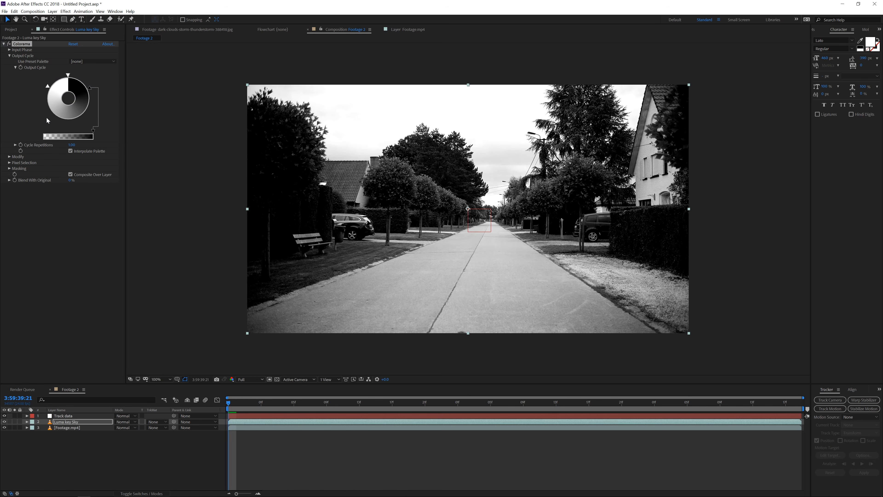
Search the effects and presets for tc_l and apply the TC_Luma_Key preset to the Luma key Sky layer
click(815, 30)
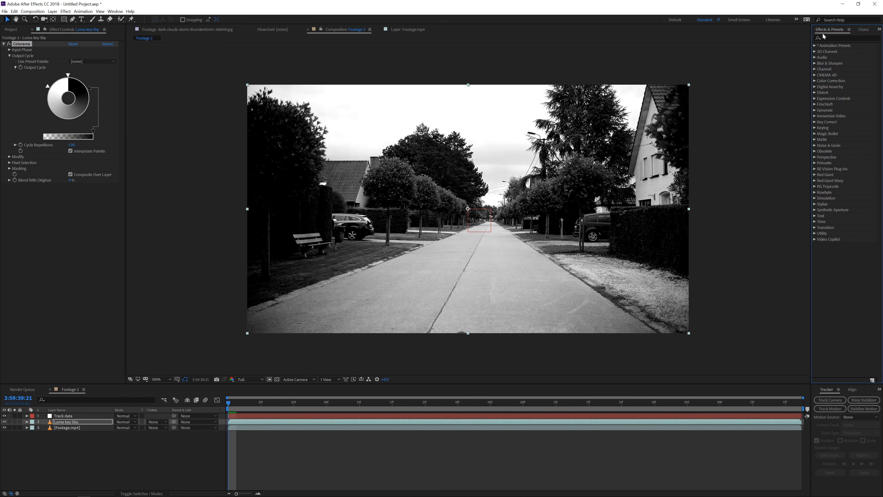
click(827, 38)
text(tc lum)
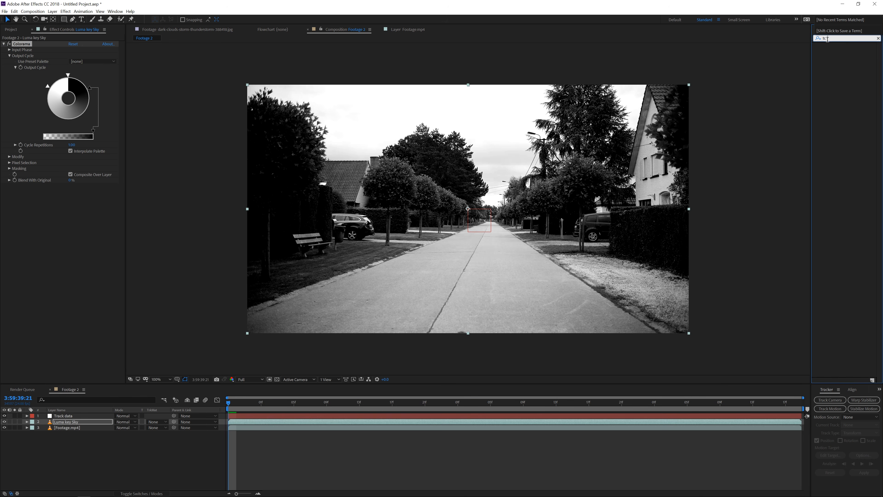
key(BackSpace)
key(BackSpace)
key(BackSpace)
key(BackSpace)
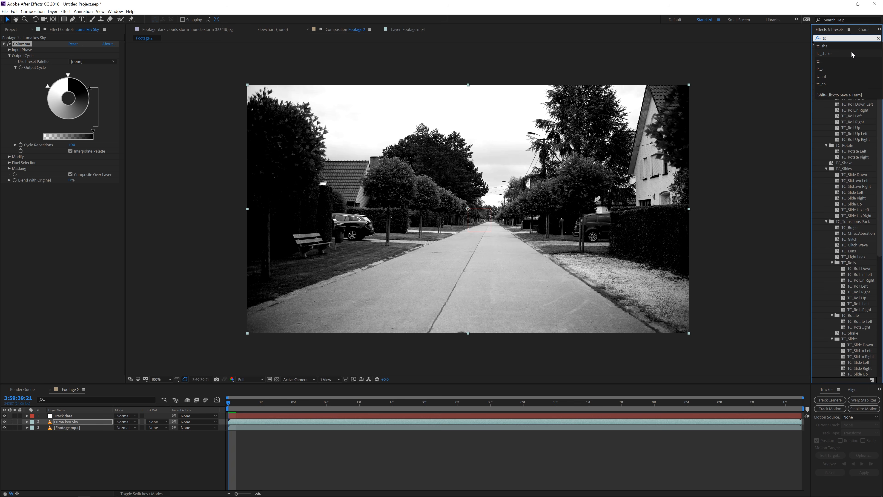
text(_li)
key(BackSpace)
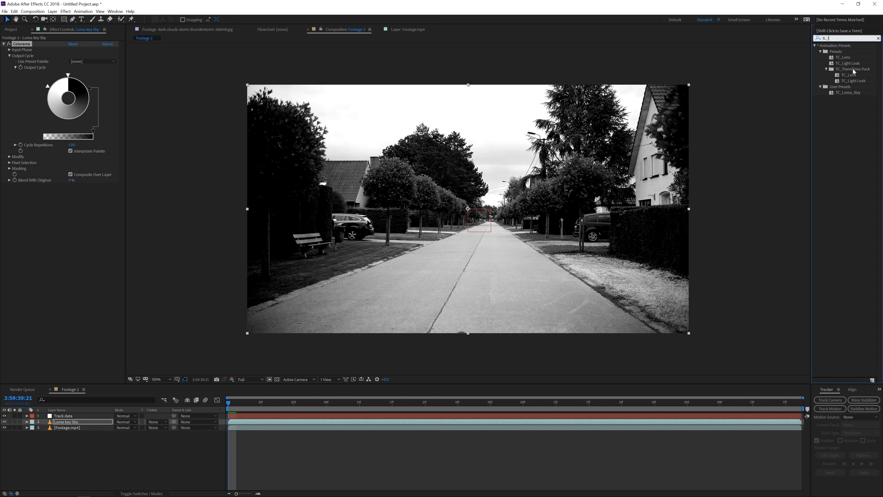
click(852, 92)
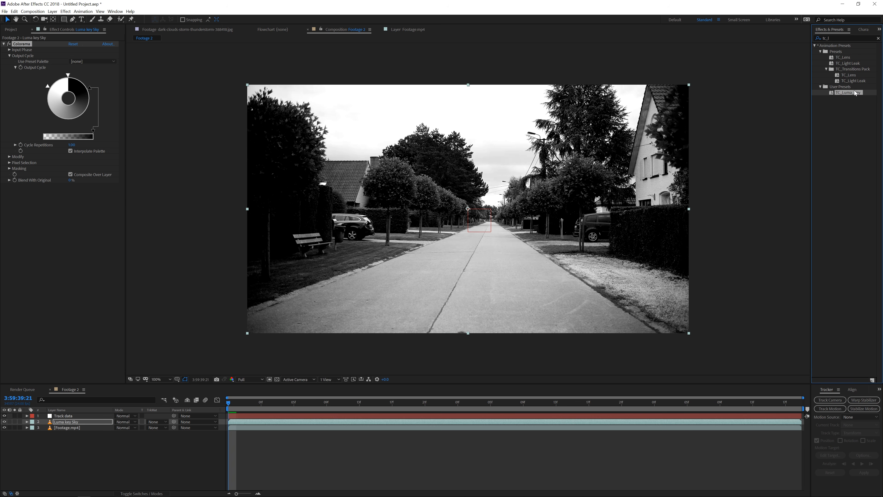
drag(854, 90, 20, 207)
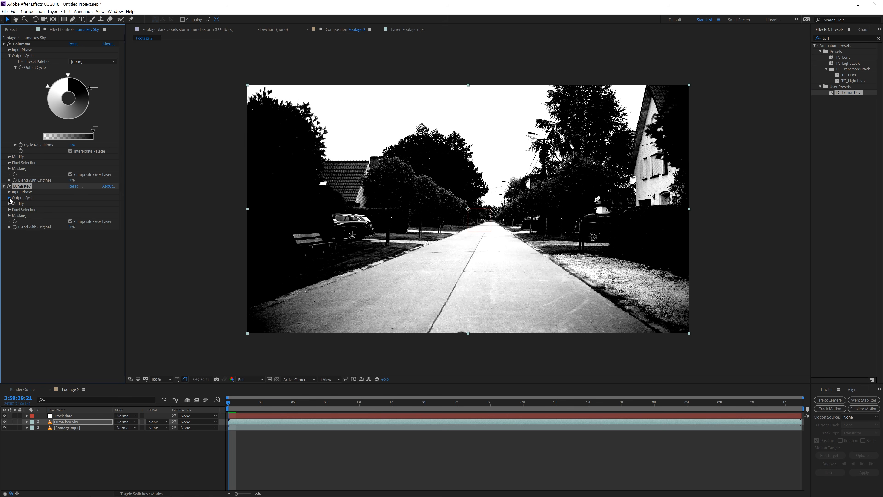
Delete the original Colorama effect and adjust the Luma Key output cycle so only the sky stays white
click(9, 198)
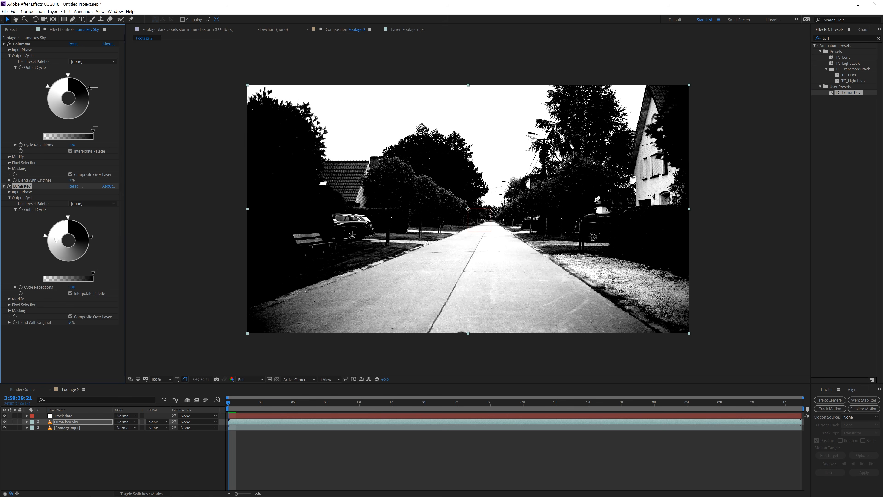
click(28, 46)
key(Delete)
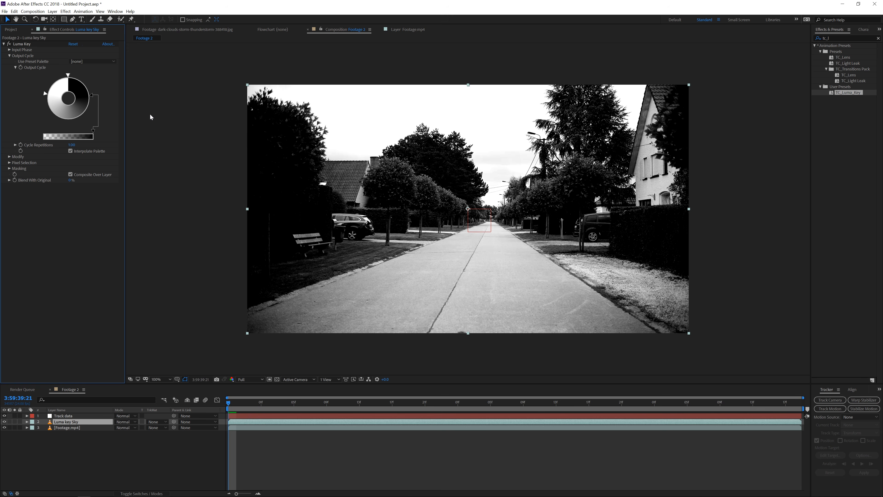
mouse_move(91, 98)
mouse_down()
mouse_move(71, 120)
mouse_move(41, 121)
mouse_move(74, 116)
mouse_move(91, 97)
mouse_move(65, 118)
mouse_move(44, 93)
mouse_move(48, 102)
mouse_up()
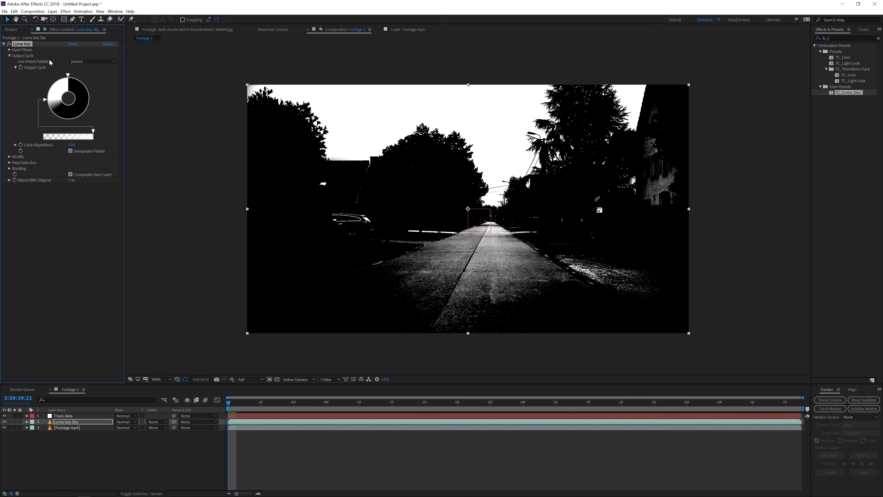
Create a new black solid layer in the composition
click(52, 11)
mouse_move(71, 19)
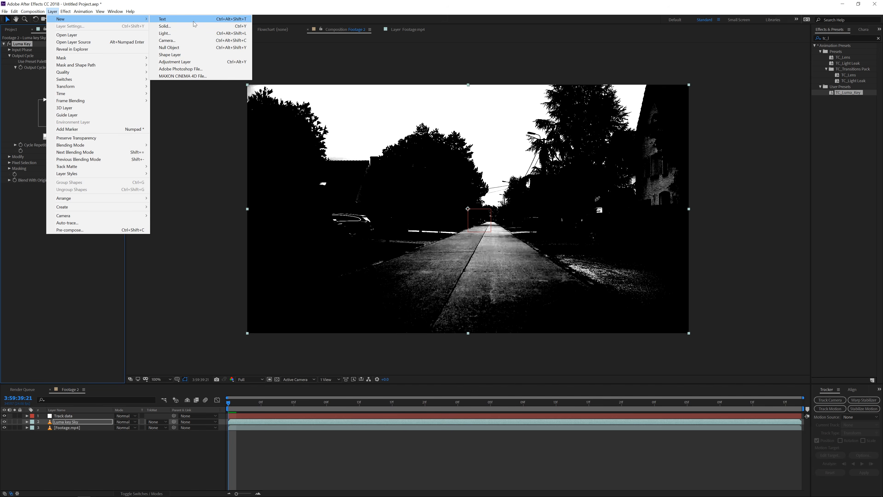
click(167, 26)
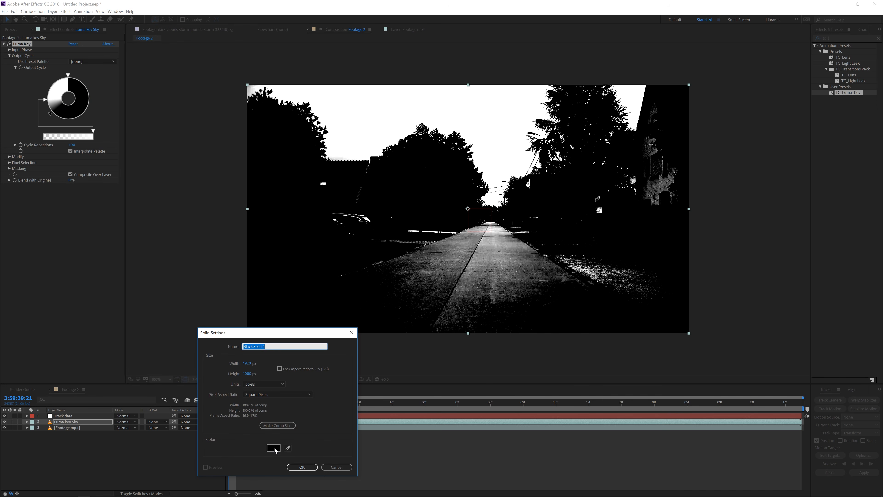
click(302, 466)
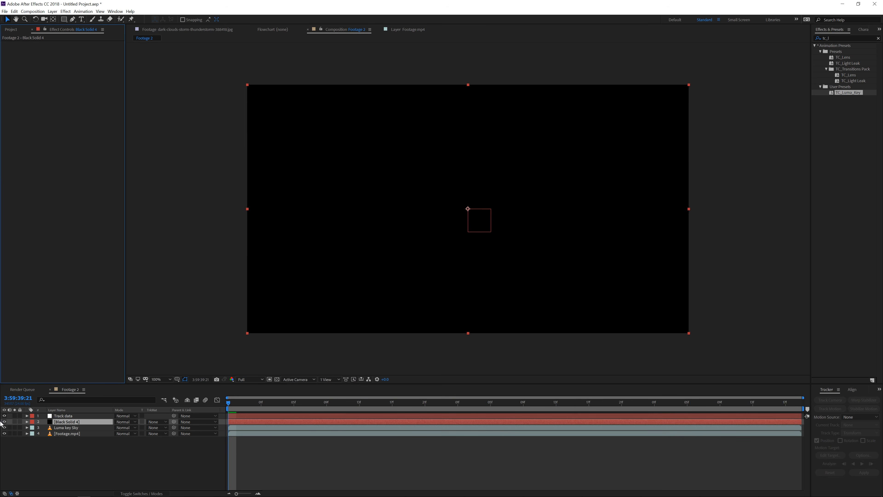
Hide the solid and draw a Pen mask on it tracing the tree line and enclosing everything below the sky
click(4, 422)
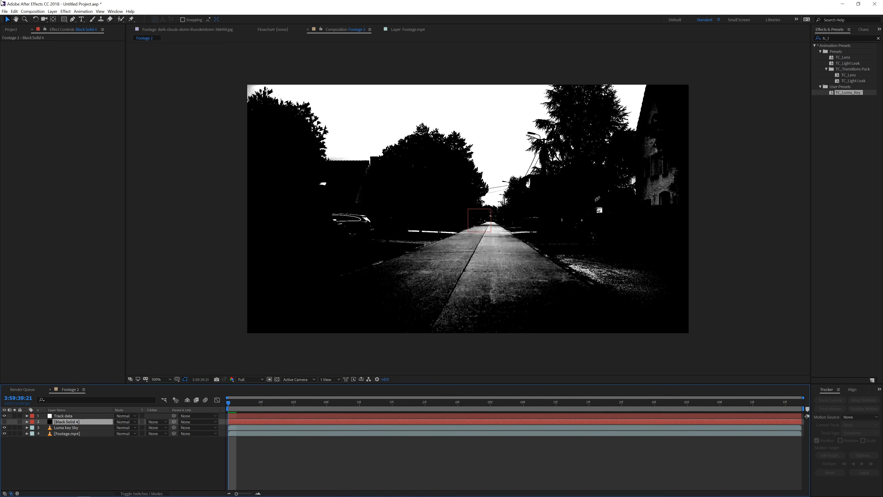
click(73, 19)
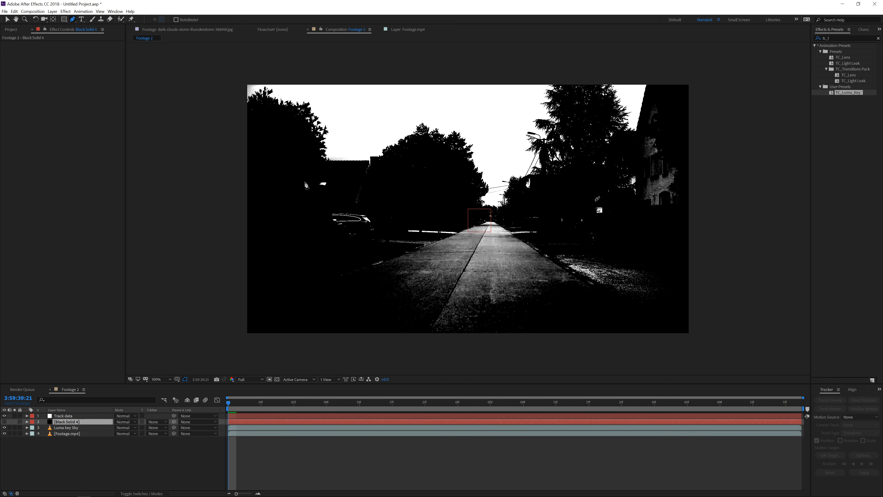
click(293, 172)
click(349, 170)
click(373, 187)
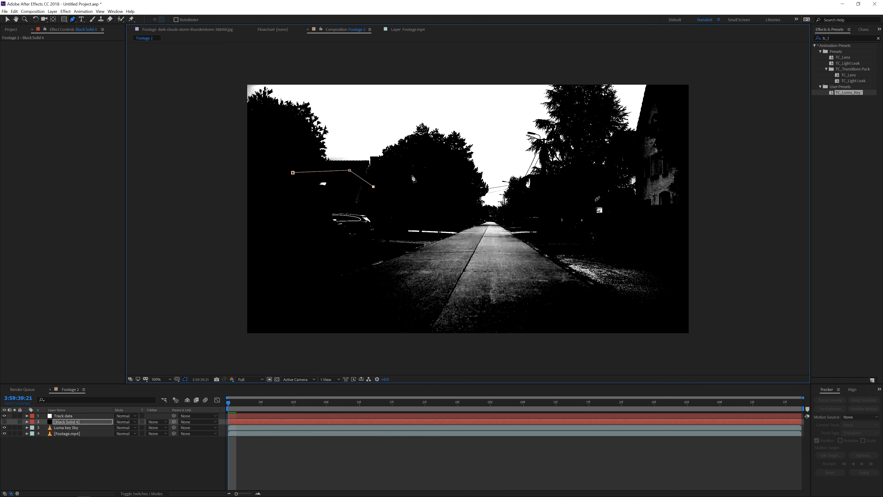
click(445, 186)
click(472, 212)
click(493, 211)
click(517, 212)
click(551, 192)
click(602, 183)
click(626, 201)
click(640, 194)
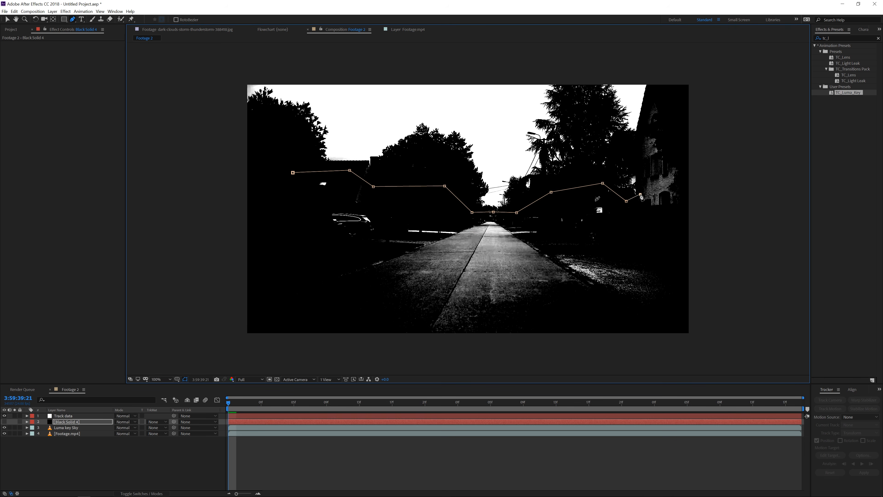
click(637, 150)
click(654, 75)
click(704, 73)
click(707, 336)
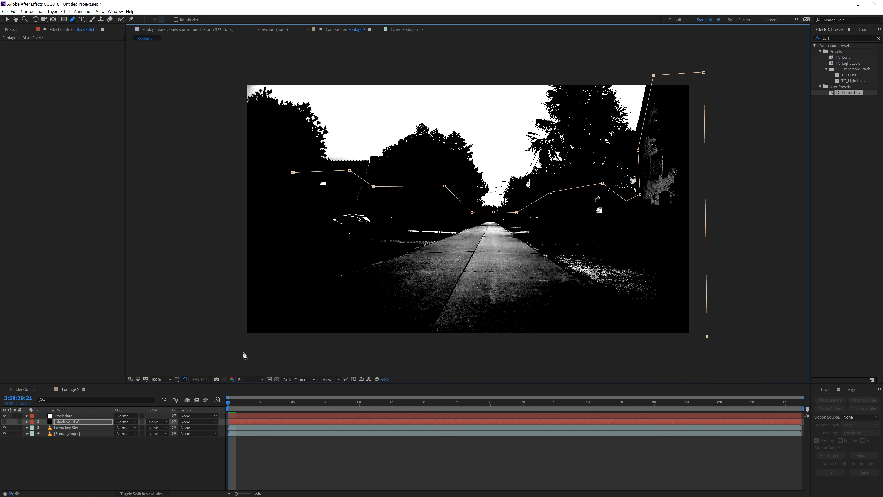
click(205, 339)
click(234, 169)
click(293, 173)
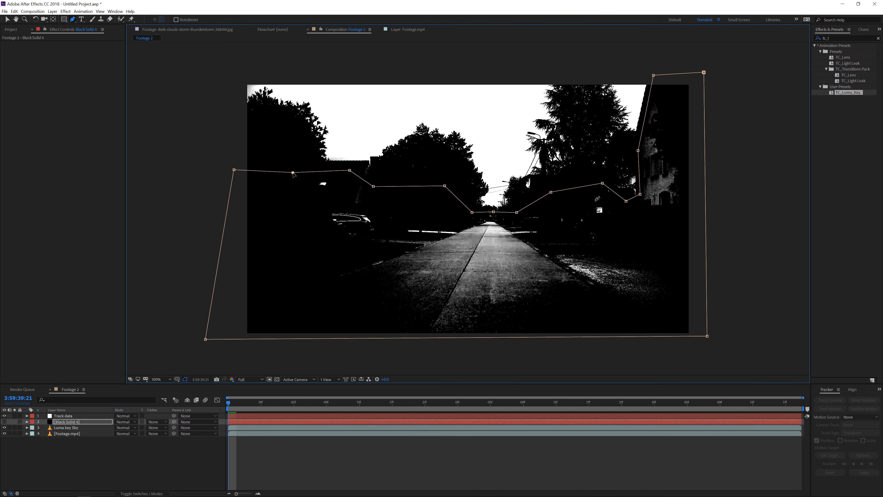
Show the masked solid again and return to the Selection tool
click(72, 422)
click(4, 421)
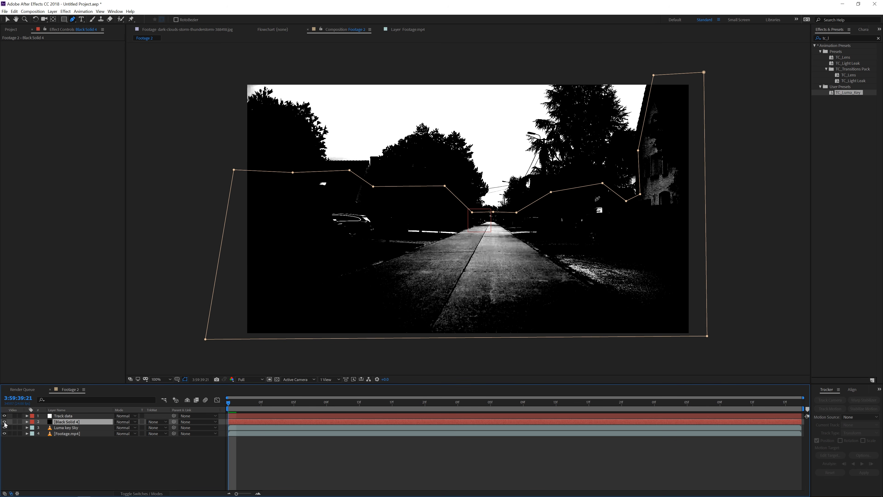
key(v)
click(52, 456)
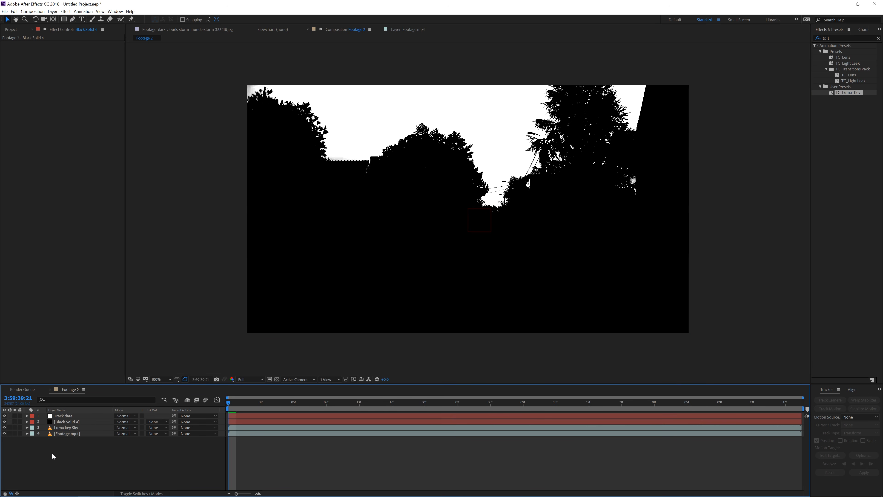
Pre-compose the black solid and Luma key Sky layers into a composition named Luma Key Sky, then hide it
click(66, 422)
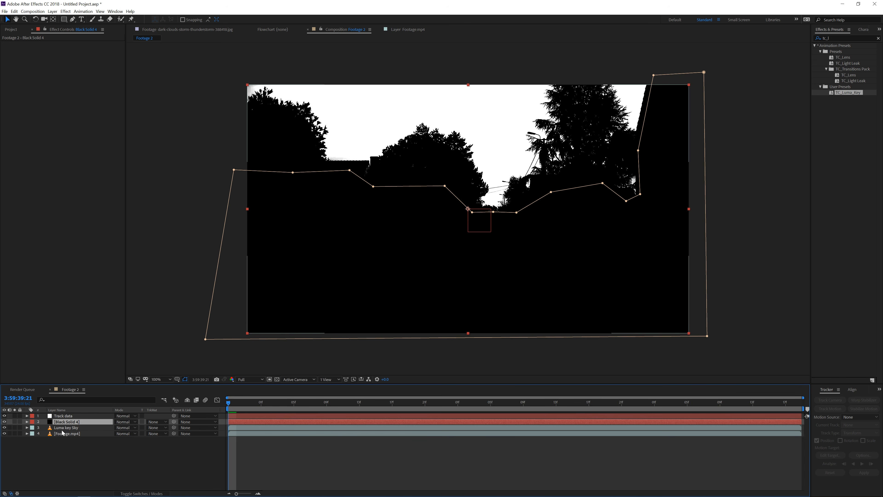
ctrl+click(53, 430)
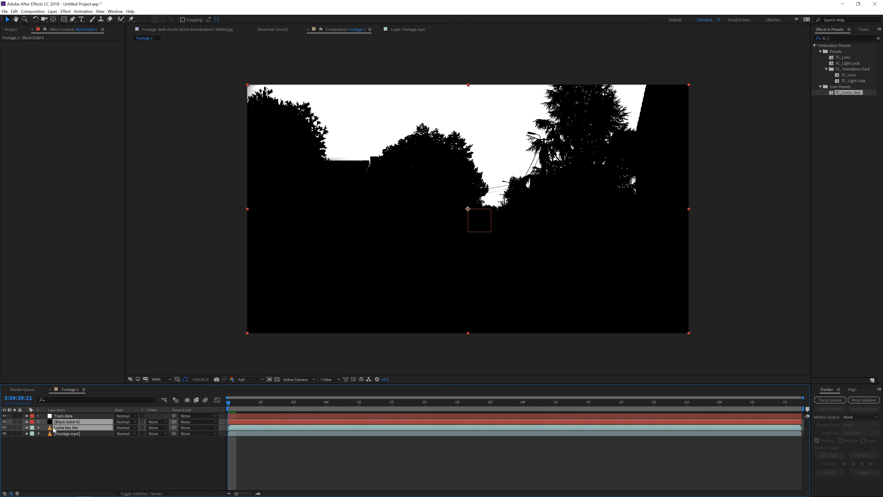
click(53, 11)
click(99, 230)
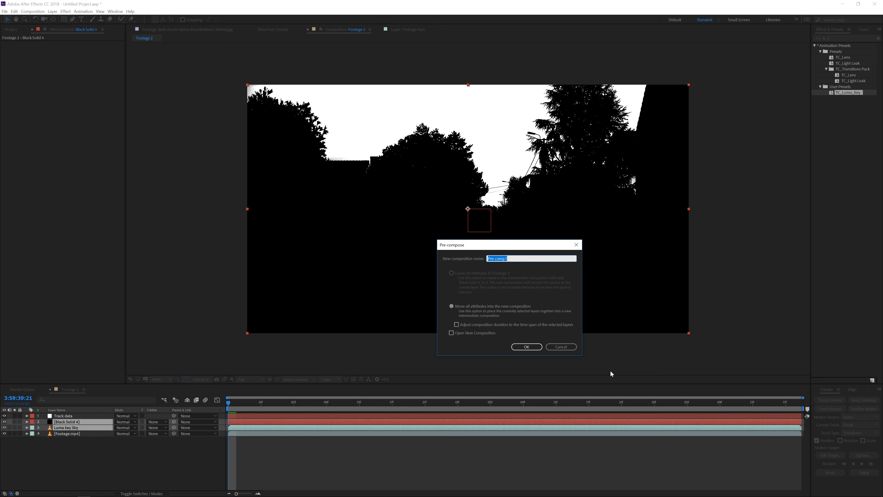
text(Luma)
text(Key Sky)
click(526, 347)
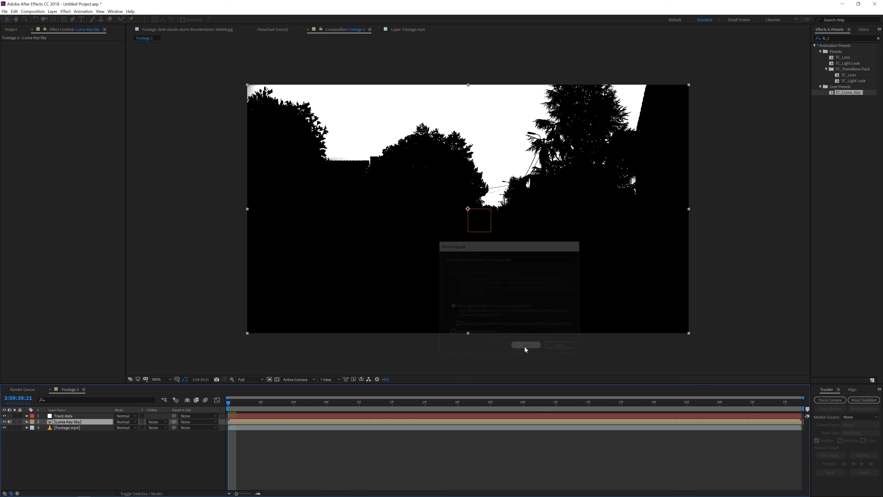
click(5, 422)
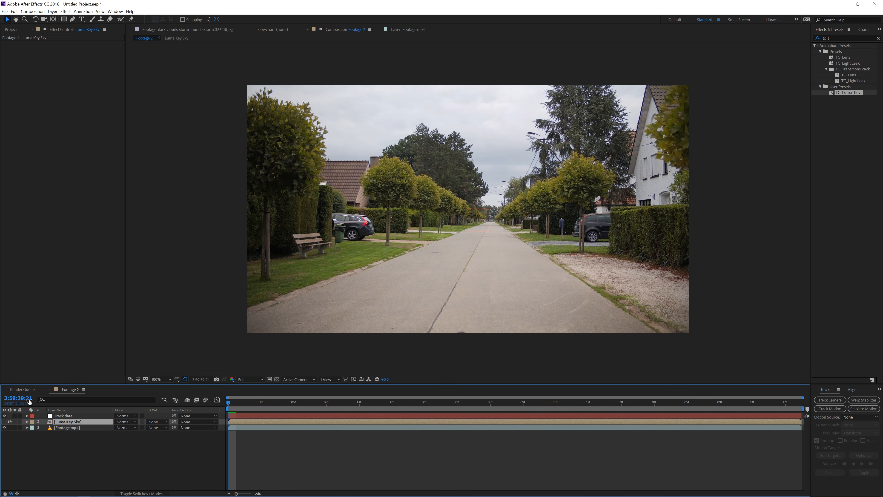
Create a new composition named Lightning FX
click(36, 11)
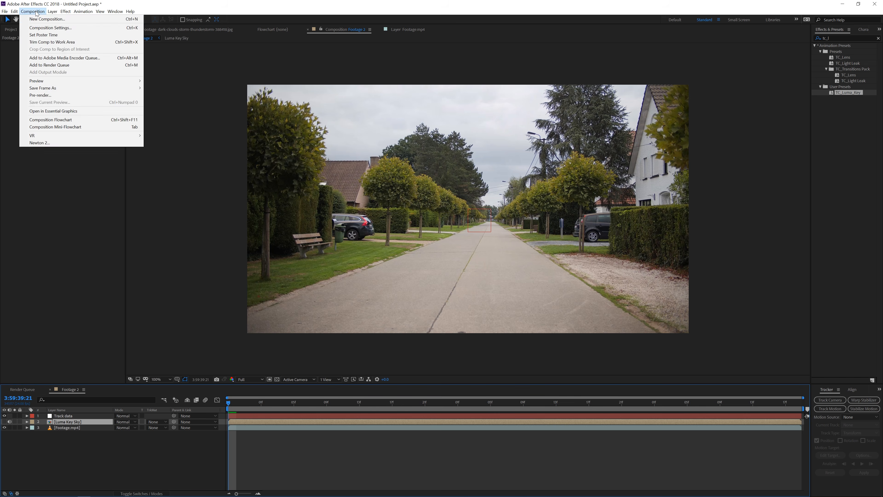
click(41, 19)
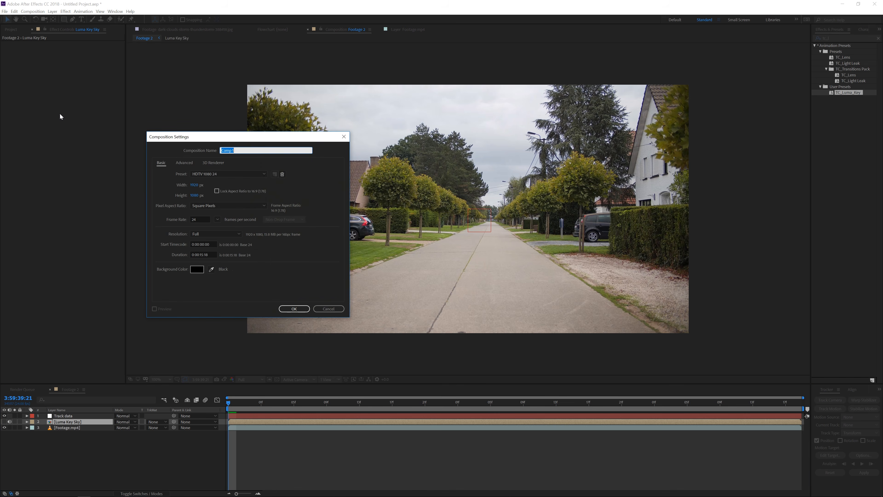
text(Lightning FX)
click(293, 309)
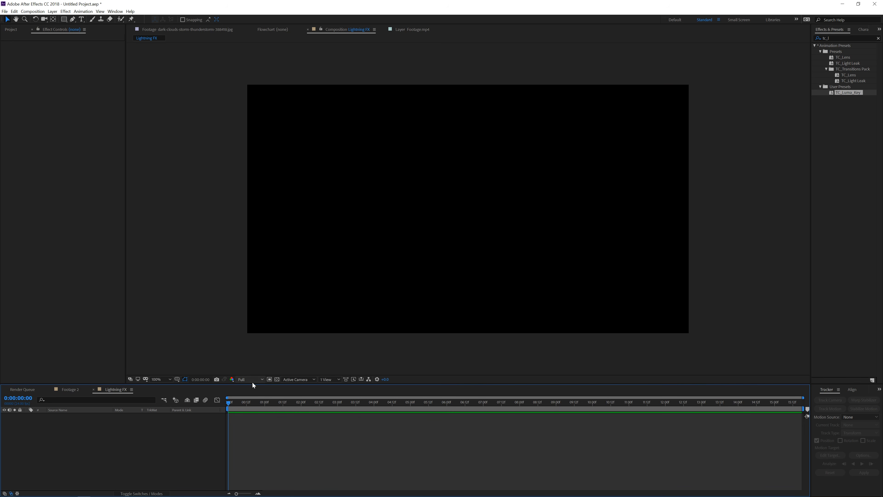
Add a new black solid layer to the Lightning FX composition
right_click(127, 448)
mouse_move(151, 380)
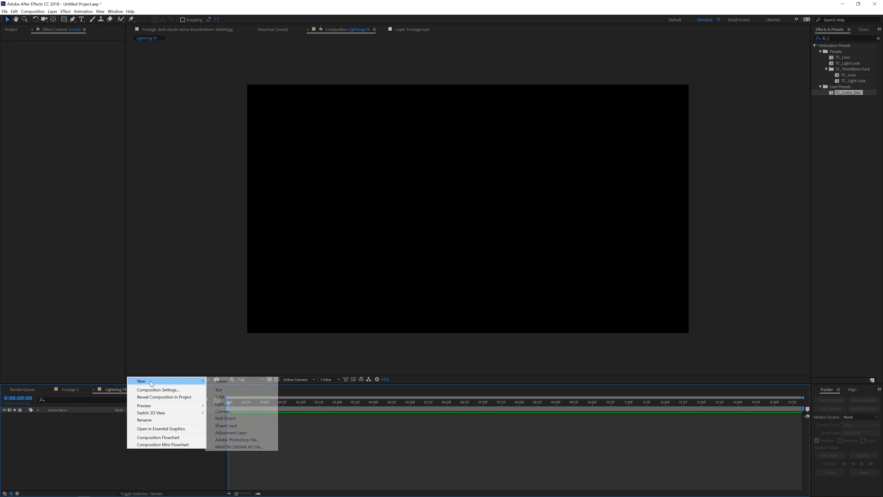
click(220, 397)
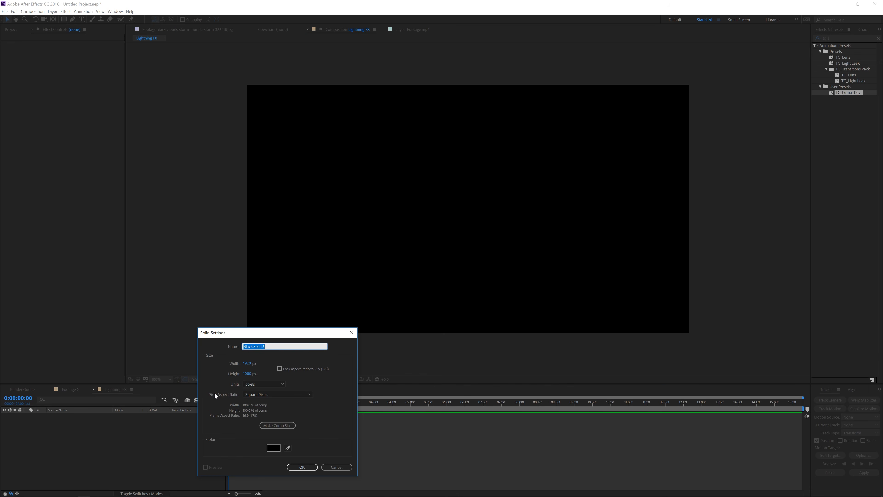
click(298, 465)
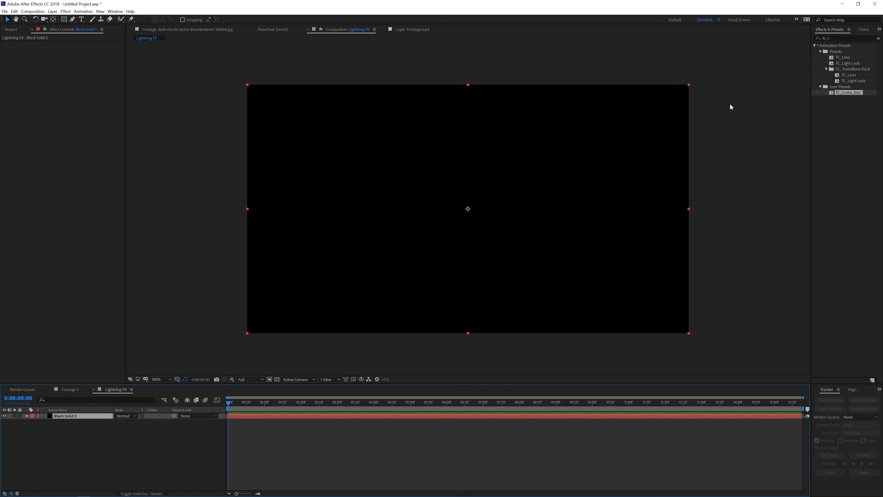
Search the effects for Advanced Lightning and apply it to the black solid
click(834, 38)
text(adva)
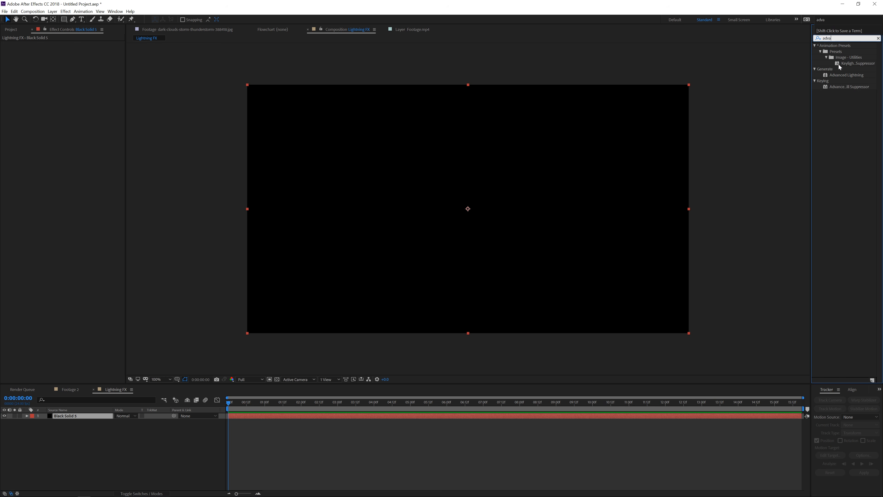
drag(843, 75, 411, 420)
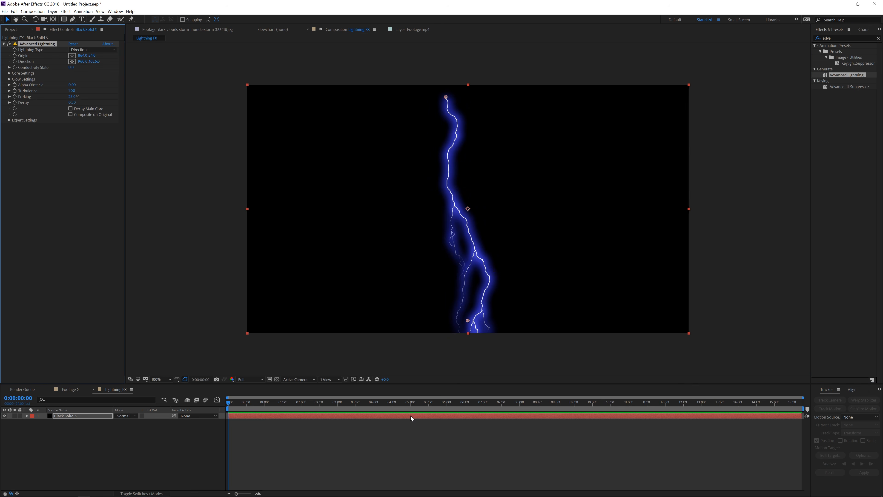
Open the lightning's Glow Settings and scrub Glow Radius down to remove the blue glow
click(9, 79)
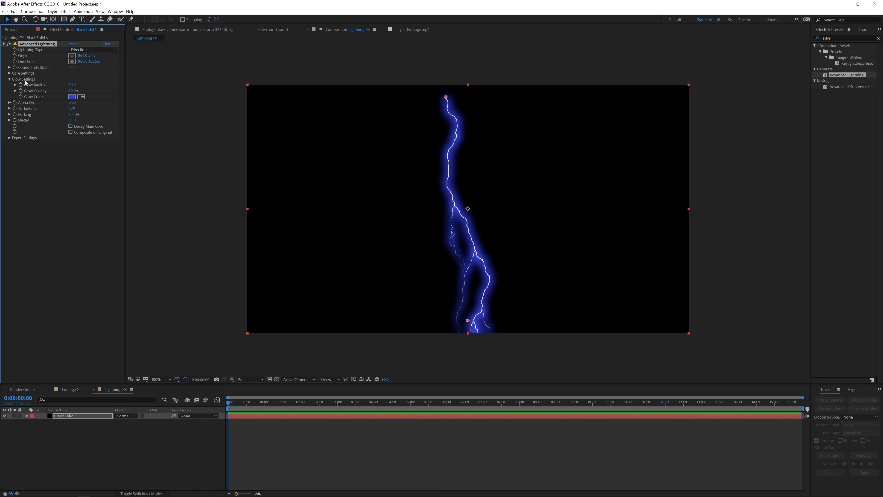
drag(74, 85, 71, 85)
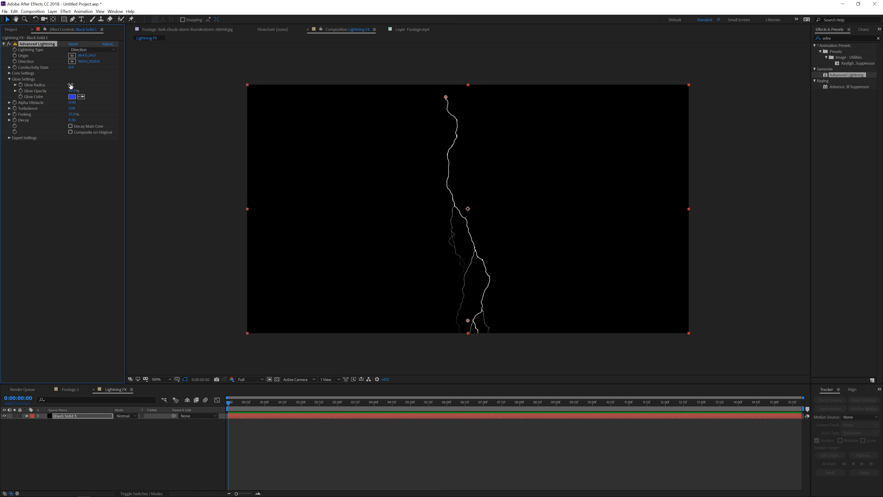
Open Core Settings and increase the Core Radius to thicken the bolt
click(9, 73)
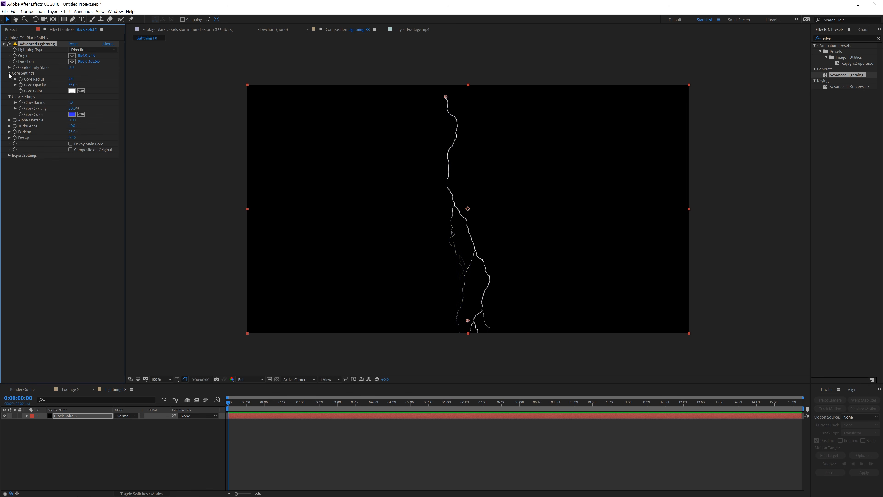
drag(126, 82, 172, 99)
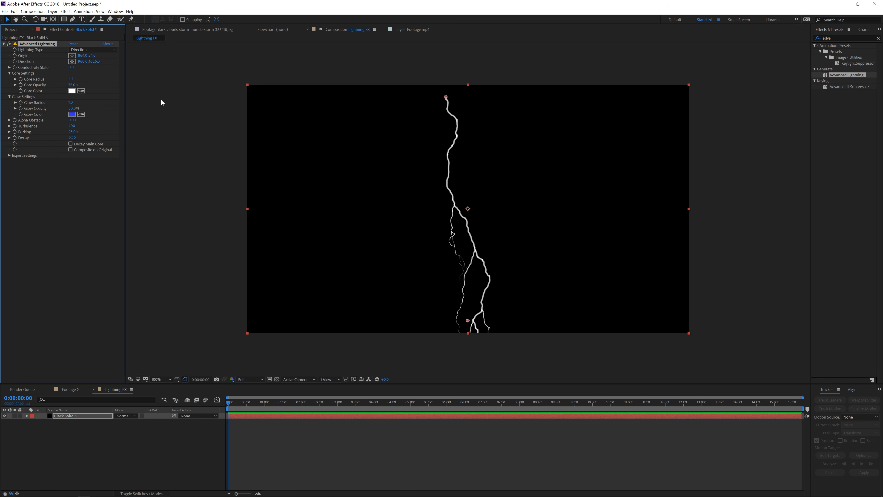
Add a wiggle expression with frequency 10 to the Core Radius property
alt+click(20, 79)
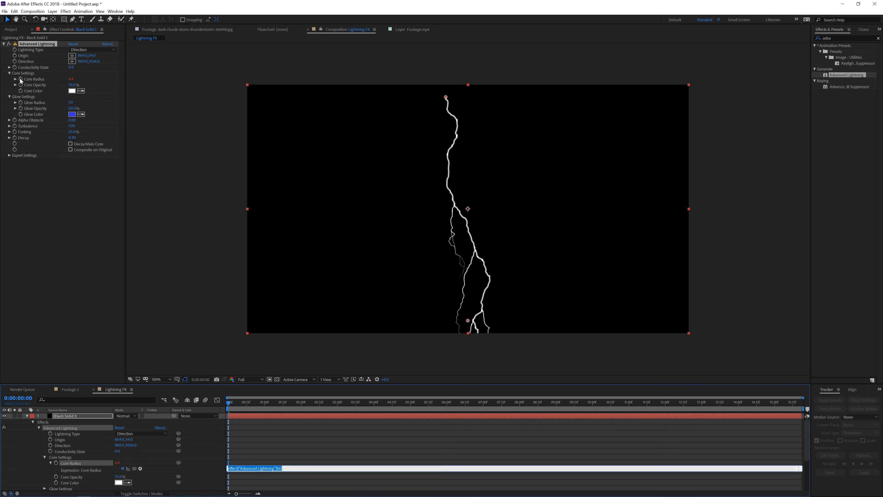
text(w)
text(iggle(10,8)
click(275, 441)
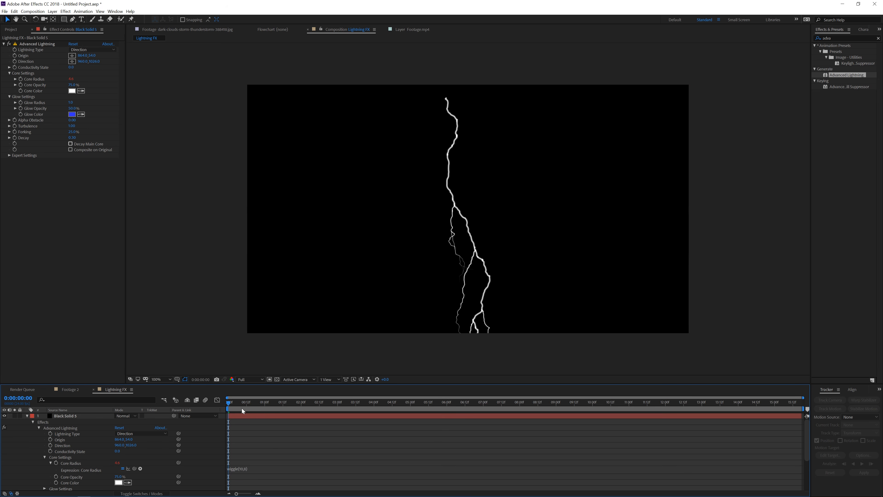
Preview the flickering lightning along the timeline
drag(233, 404, 243, 405)
key(space)
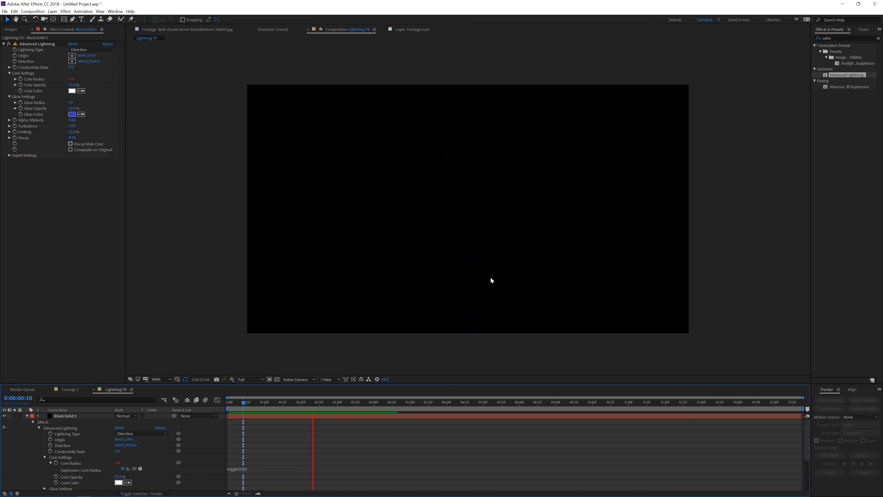
click(369, 404)
click(376, 405)
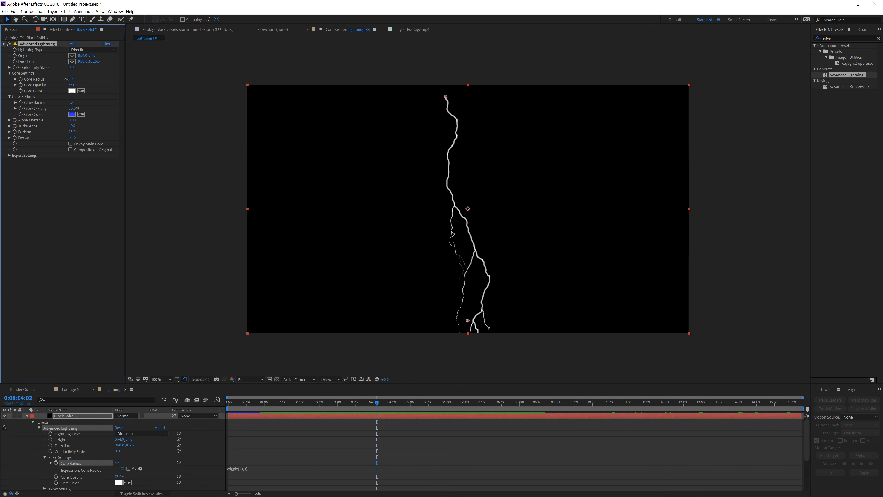
Lower the Core Radius base value and preview the lightning again
drag(72, 79, 54, 79)
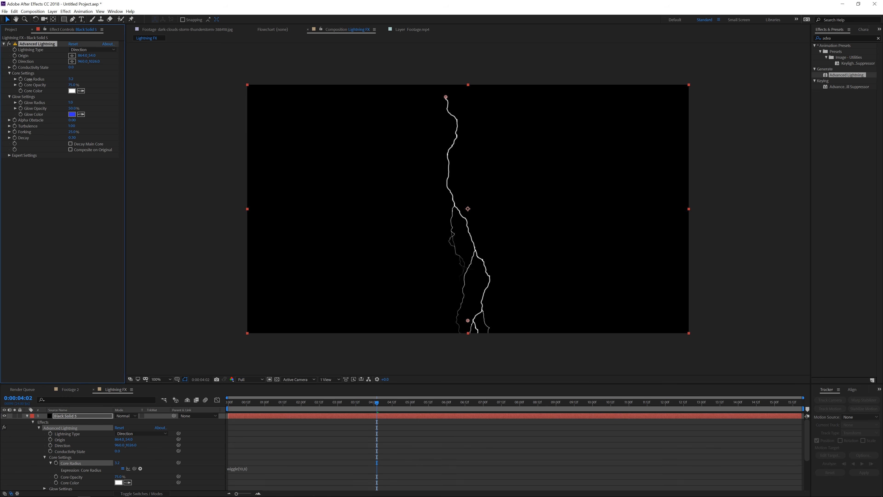
drag(346, 393, 271, 399)
click(205, 331)
key(space)
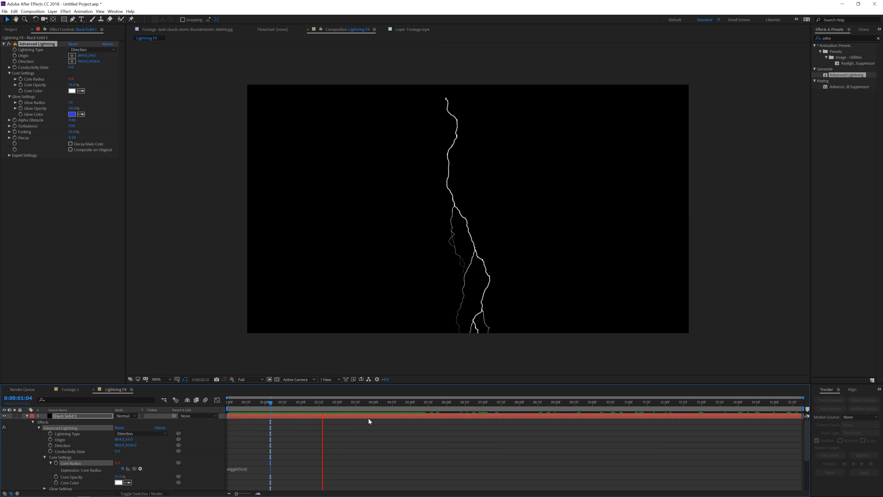
click(373, 407)
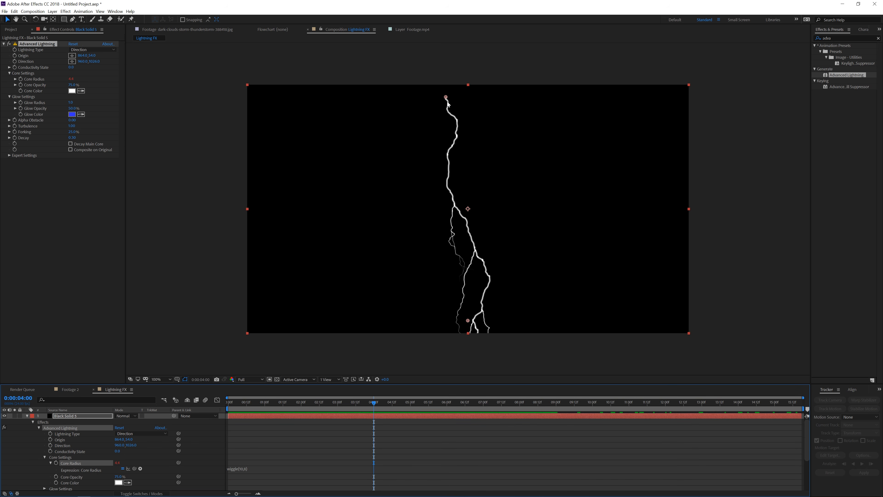
Move the lightning origin to the frame centre and set Lightning Type to Omni
drag(447, 99, 468, 209)
click(92, 49)
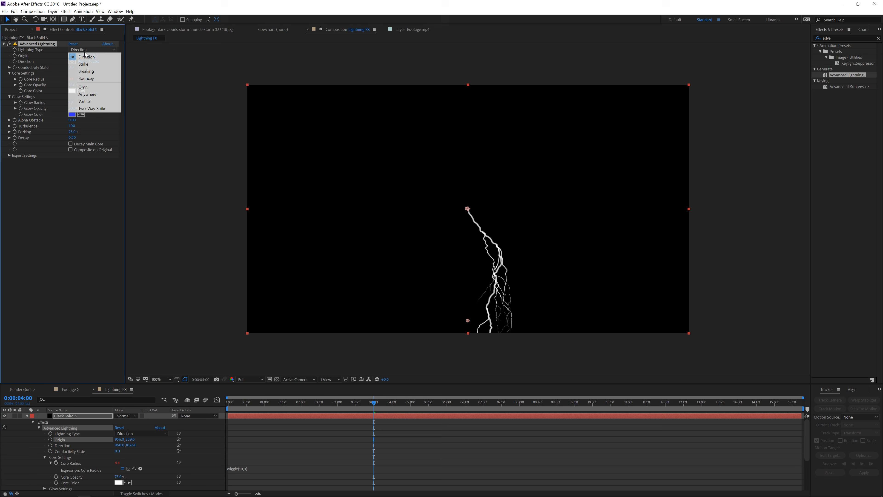
click(91, 87)
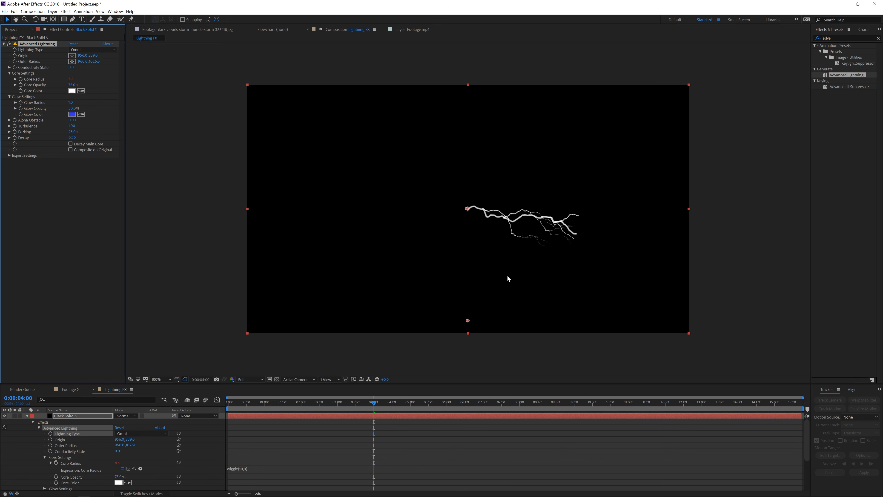
Extend the outer radius past the lower right corner, add a time expression to Conductivity State, and preview
drag(467, 321, 737, 297)
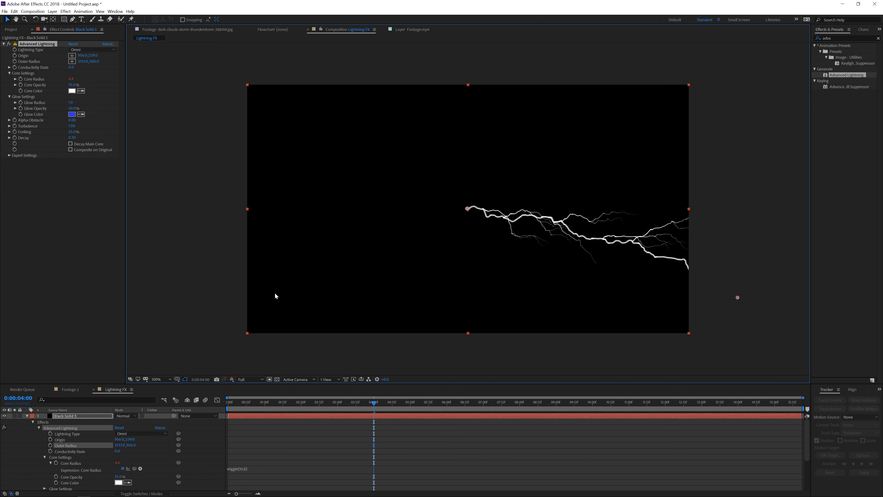
alt+click(14, 67)
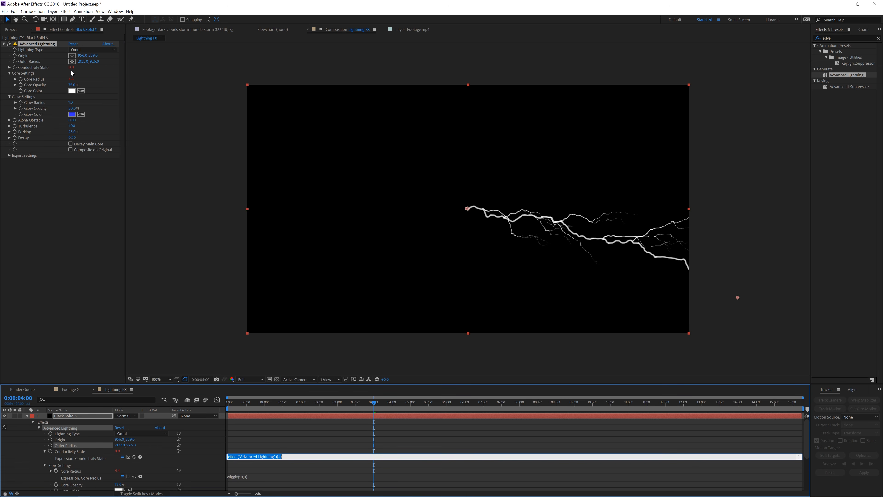
text(time*10)
click(260, 450)
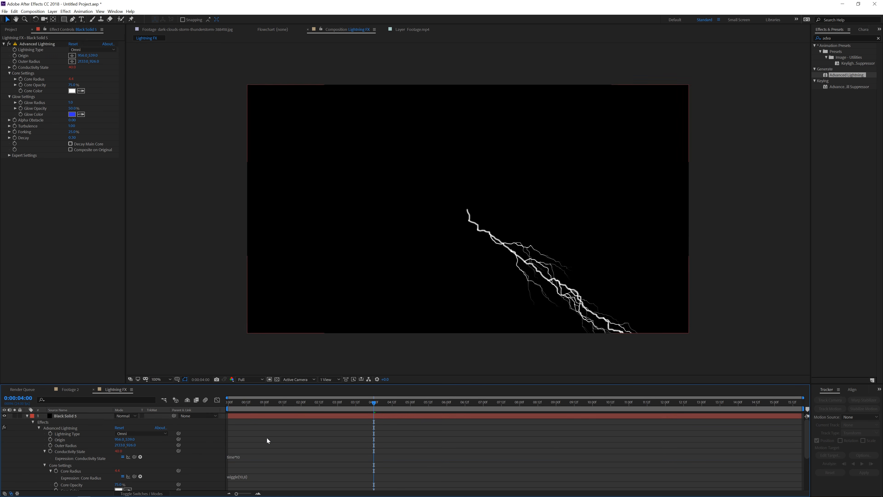
key(space)
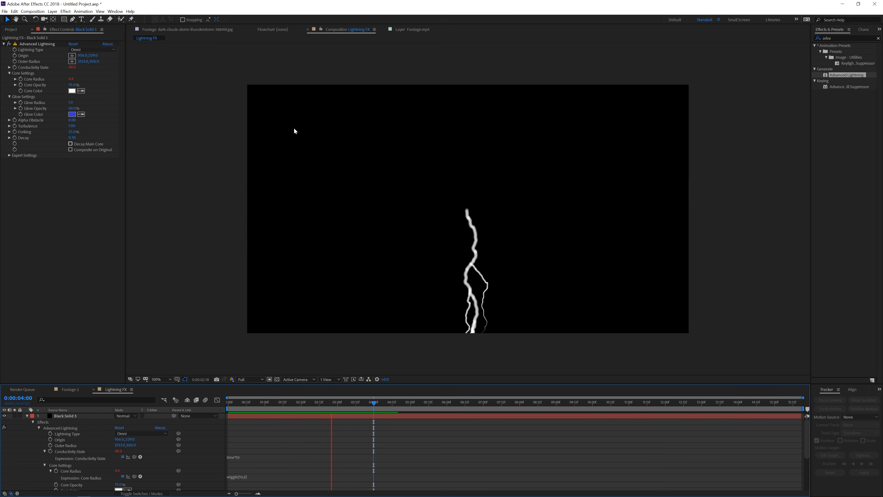
drag(304, 404, 421, 407)
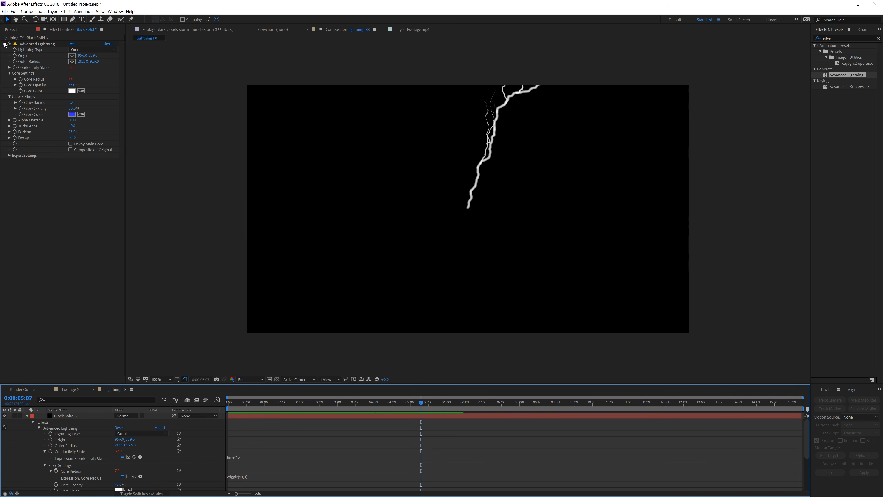
Open the Lightning composition inside the Example folder in the Project panel
click(10, 29)
click(3, 99)
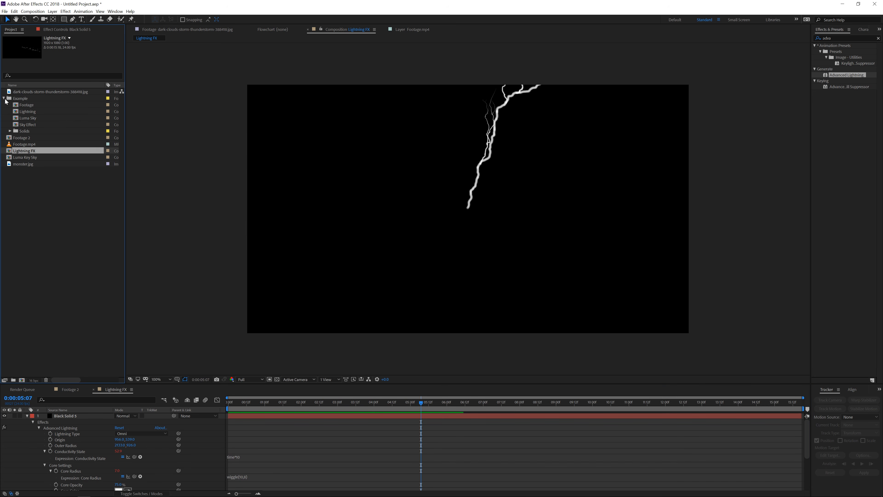
click(32, 112)
double_click(32, 114)
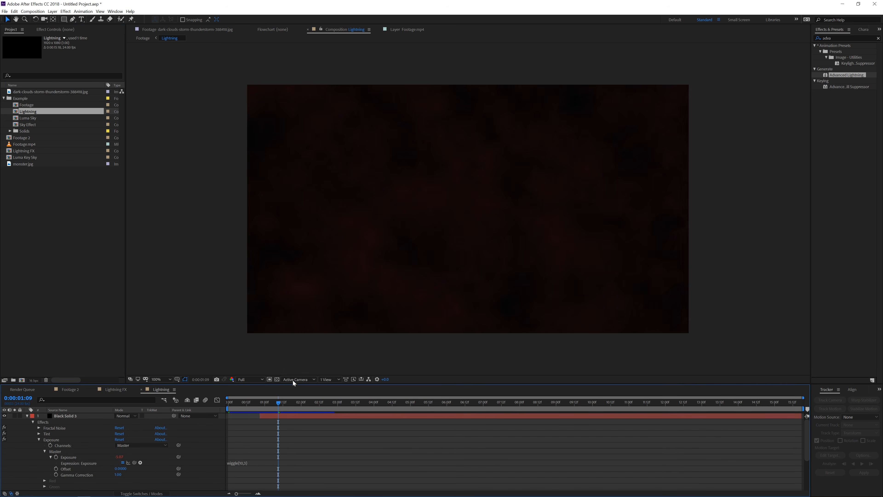
Delete the bottom Black Solid 2 layer from the example Lightning composition
click(107, 414)
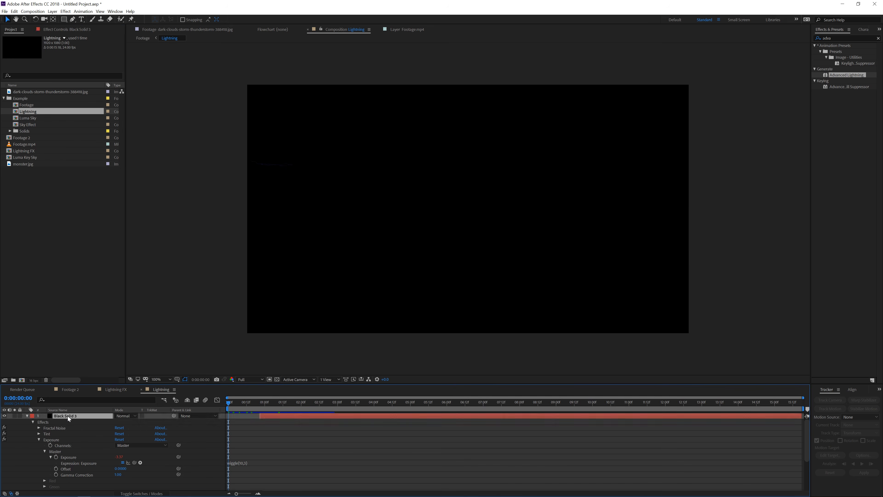
click(26, 415)
click(222, 447)
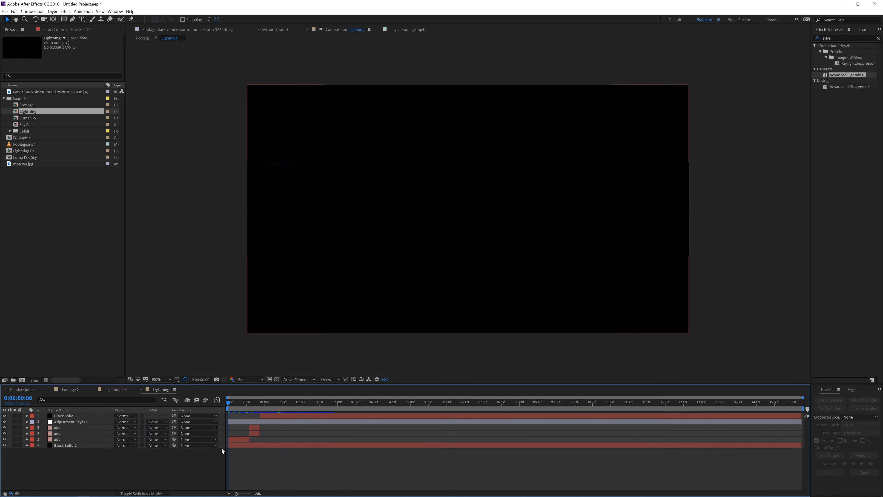
click(240, 443)
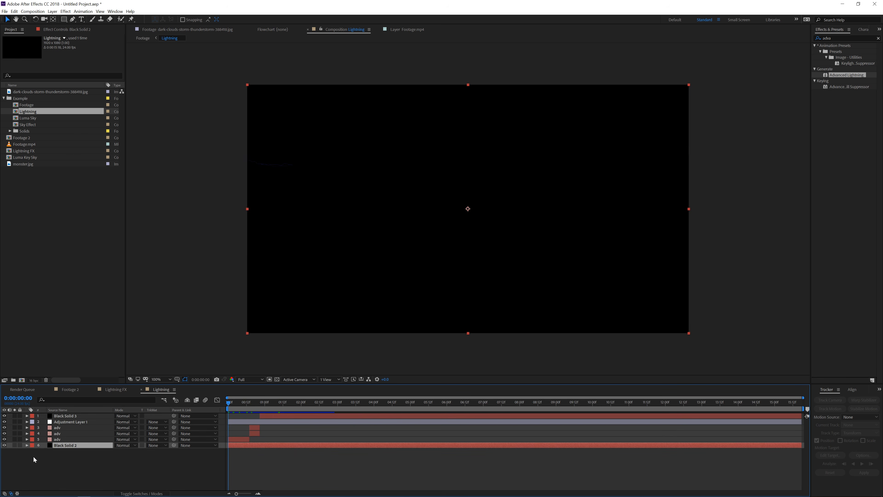
key(Delete)
Reveal the keyframes of the bottom adv lightning layer and step through its frames from the start
click(85, 439)
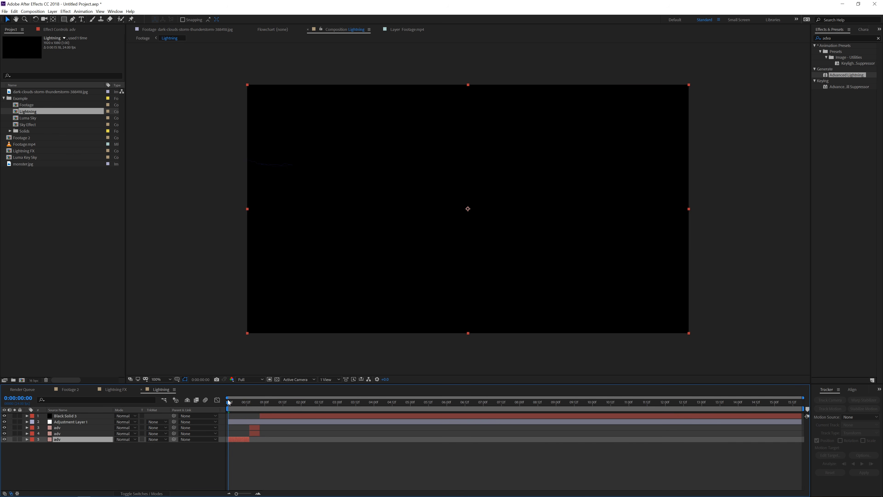
mouse_move(231, 402)
mouse_down()
mouse_move(239, 414)
mouse_move(218, 406)
mouse_up()
key(u)
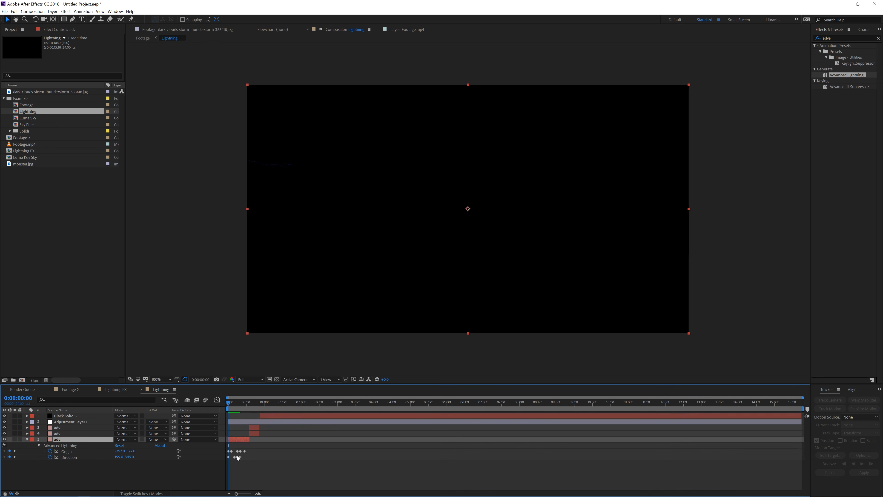
click(64, 446)
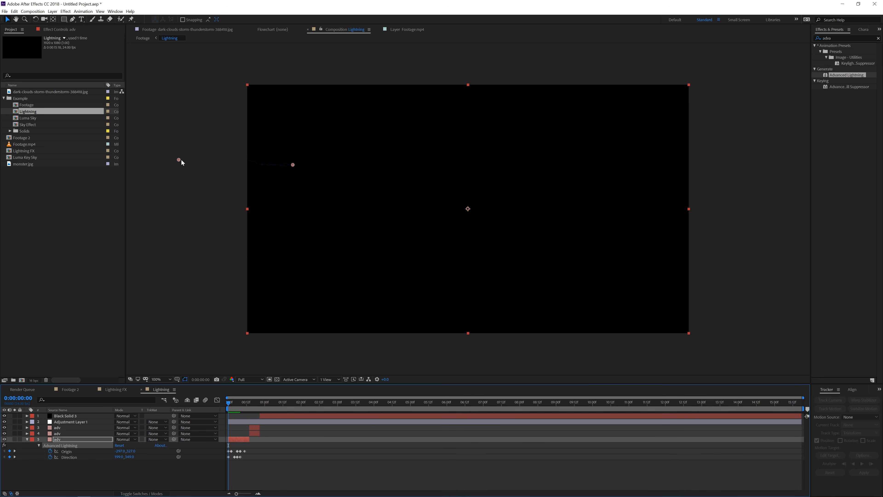
key(Page_Down)
key(Page_Down)
key(Page_Down)
key(Page_Down)
key(Page_Down)
key(Page_Down)
key(Page_Down)
key(Page_Down)
key(Page_Down)
key(Page_Down)
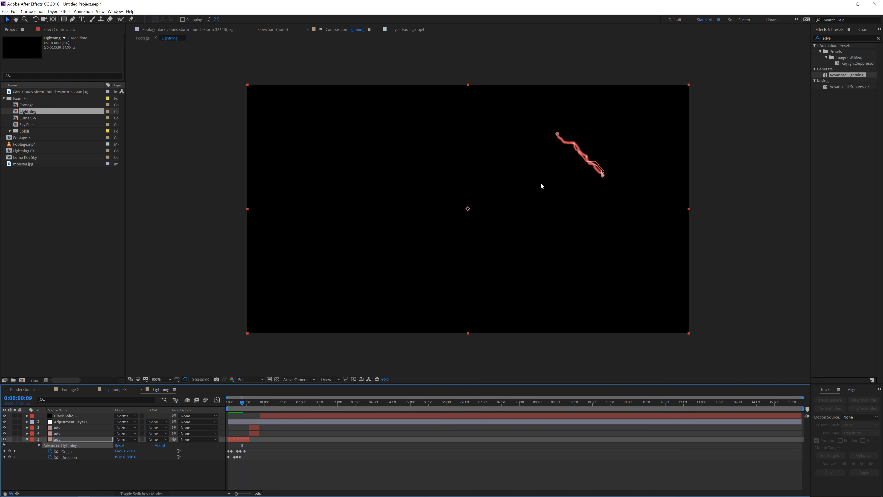
key(Page_Down)
key(Page_Down)
key(Page_Down)
key(Page_Down)
key(Page_Down)
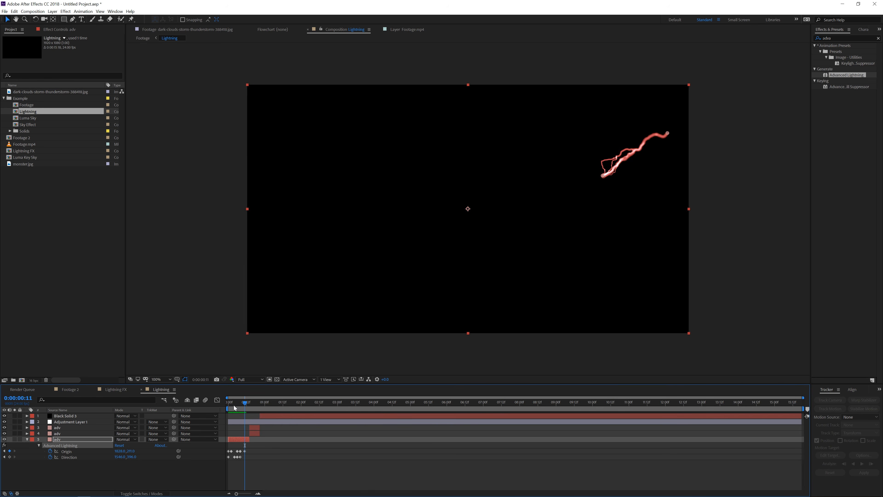
Select the other adv lightning layers and step frame by frame through their strikes
click(254, 434)
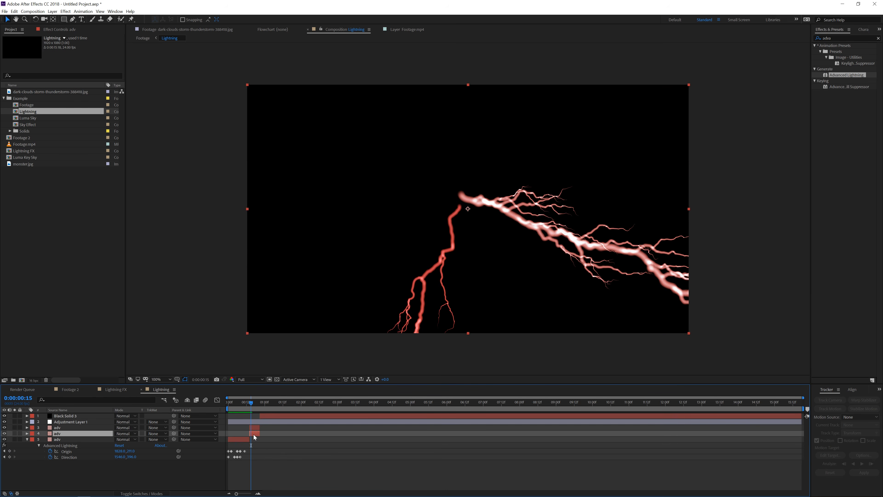
key(Page_Down)
key(Page_Down)
key(Page_Up)
key(Page_Up)
click(257, 427)
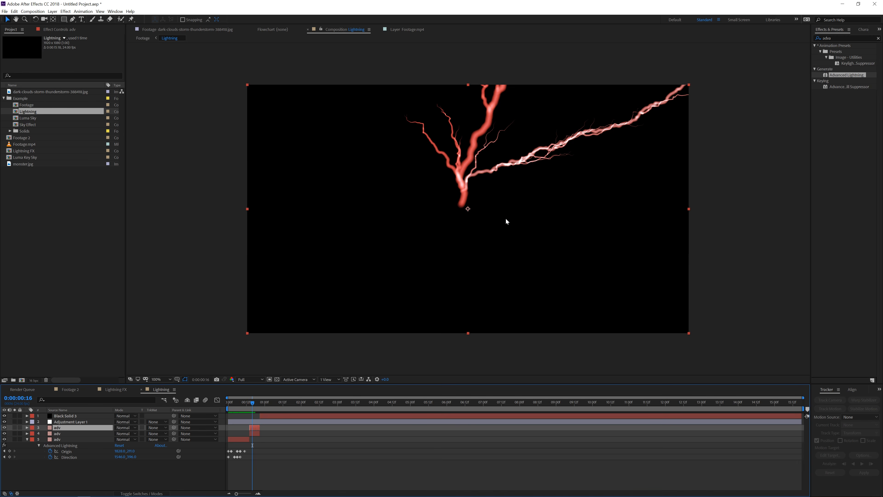
Step a few more frames forward through the example lightning strikes
key(Page_Down)
key(Page_Down)
key(Page_Down)
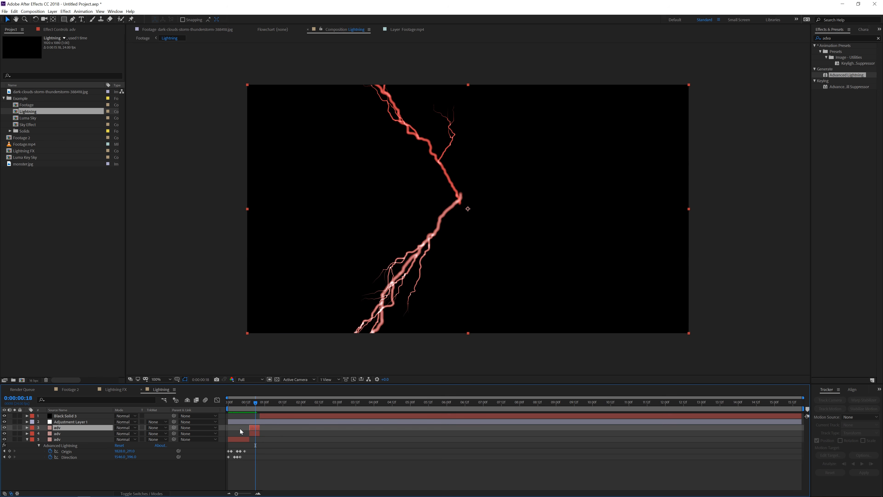
In the Lightning FX composition, set the Advanced Lightning core color of Black Solid 5 to red
click(142, 390)
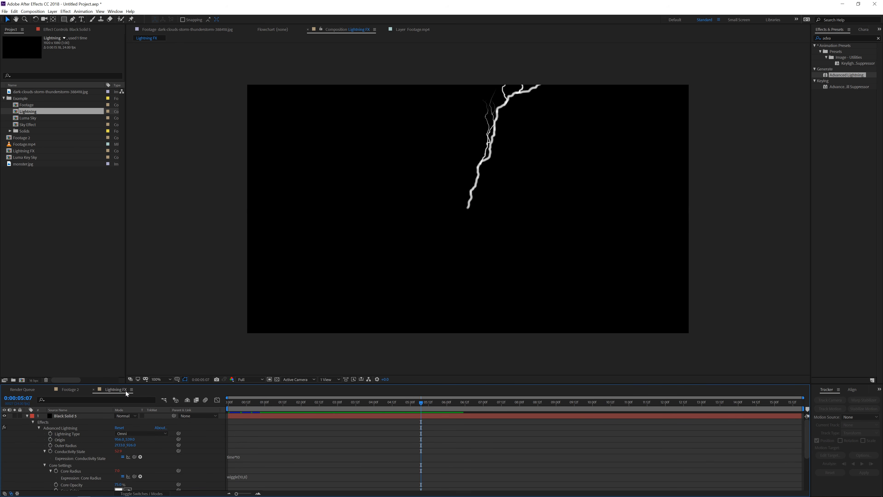
click(246, 416)
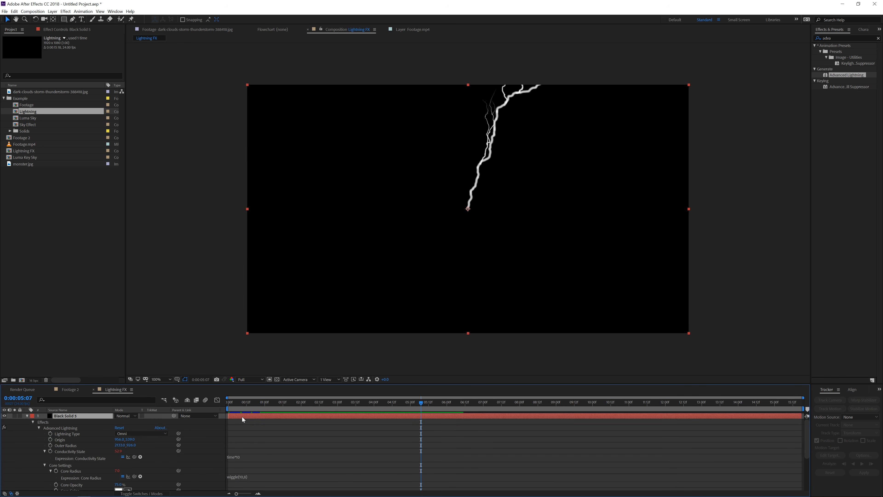
click(62, 30)
click(70, 91)
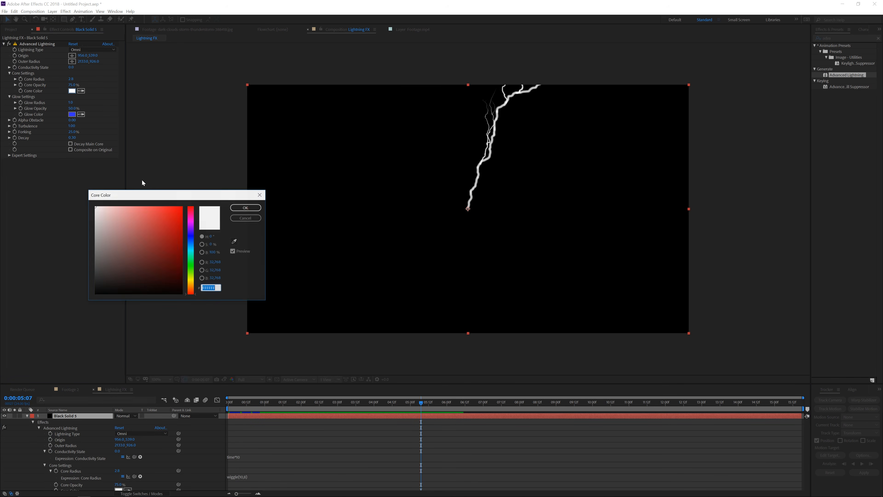
drag(163, 217, 253, 149)
mouse_move(166, 214)
mouse_down()
mouse_move(166, 196)
mouse_move(190, 232)
mouse_move(155, 235)
mouse_move(162, 235)
mouse_up()
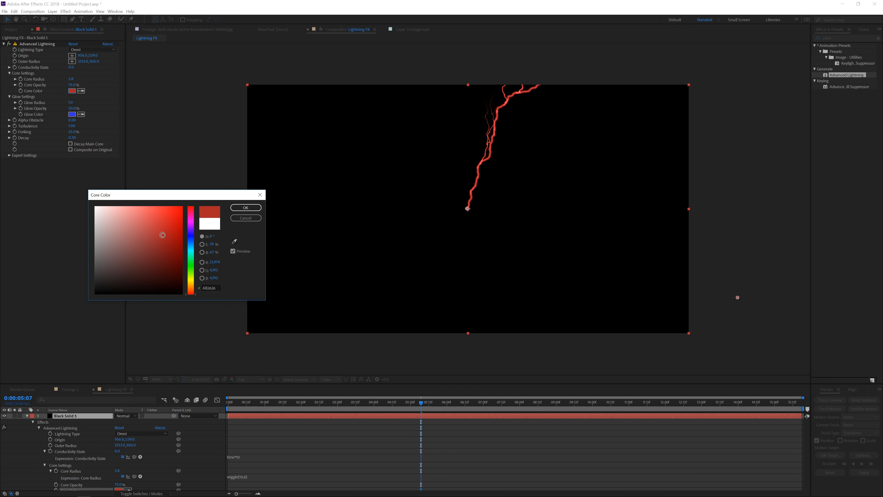
click(245, 207)
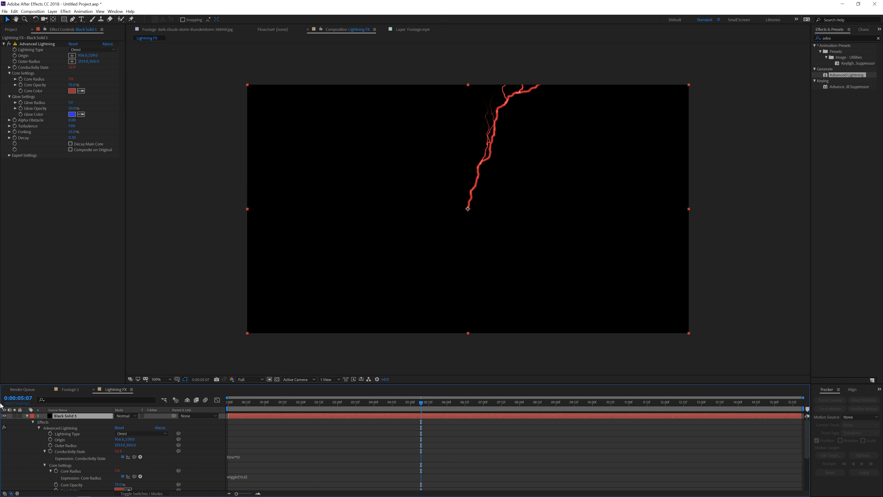
Duplicate the Black Solid 5 lightning layer and select its Advanced Lightning effect
click(14, 11)
click(28, 93)
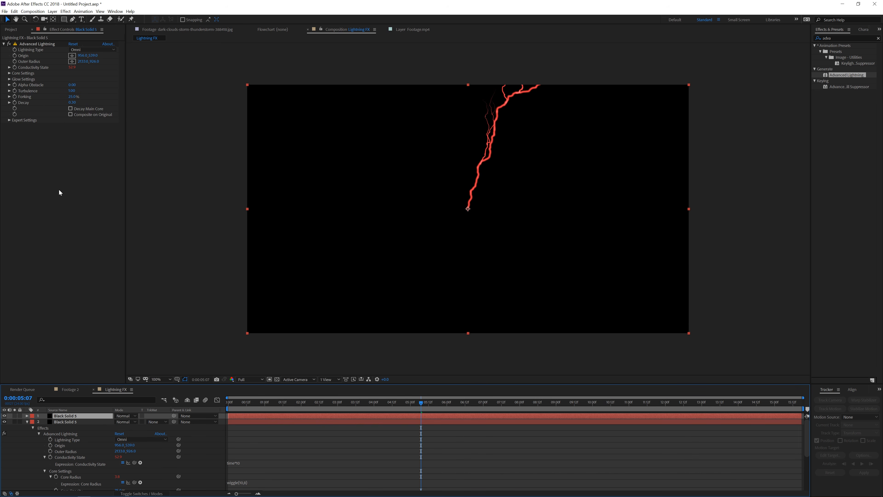
click(24, 44)
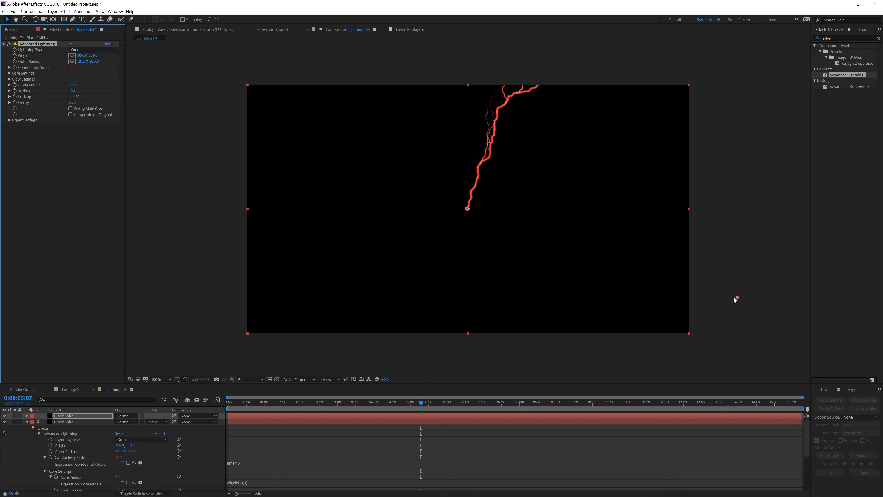
Reshape the duplicate's bolt: move its direction toward the lower left, vary its Conductivity State and set its origin near centre
drag(736, 300, 239, 326)
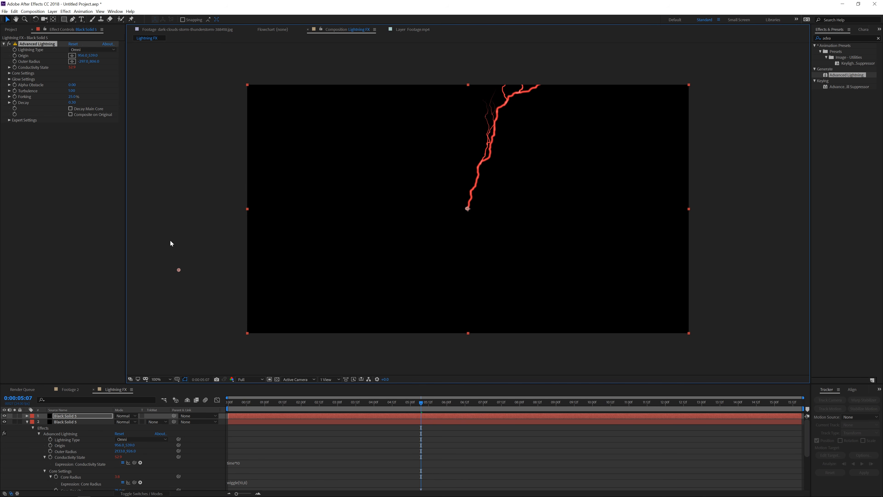
drag(72, 68, 87, 67)
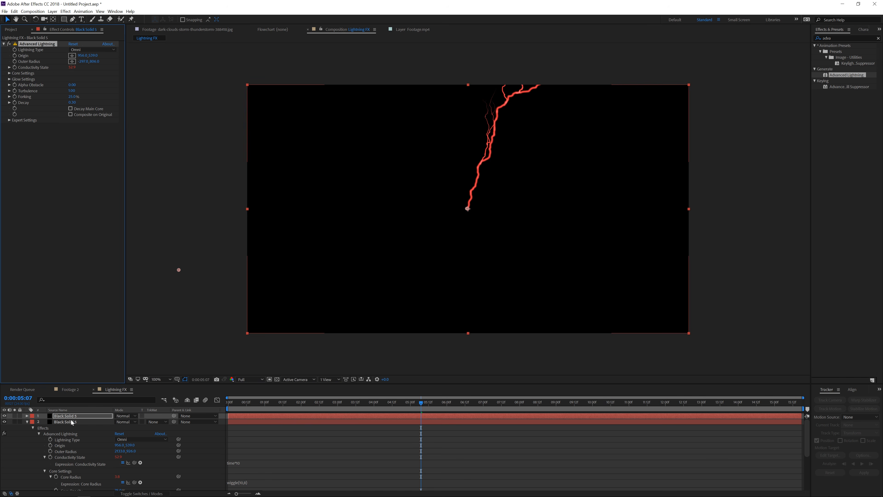
click(65, 416)
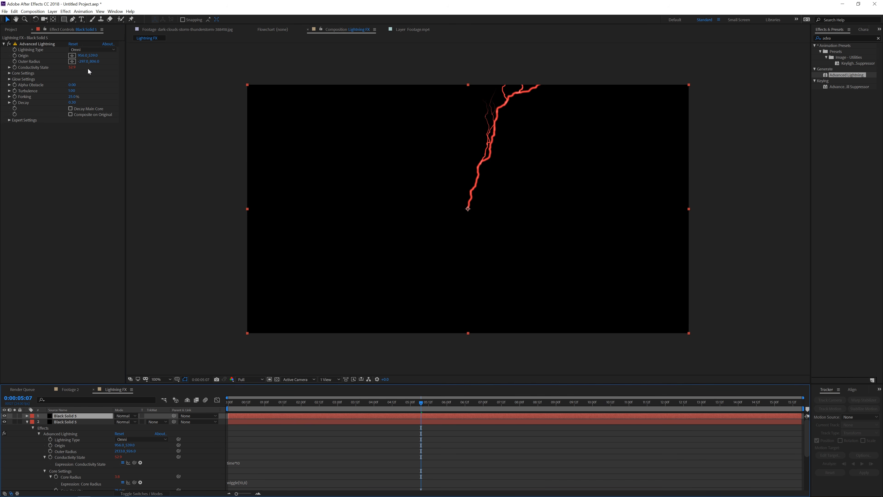
click(72, 56)
click(473, 200)
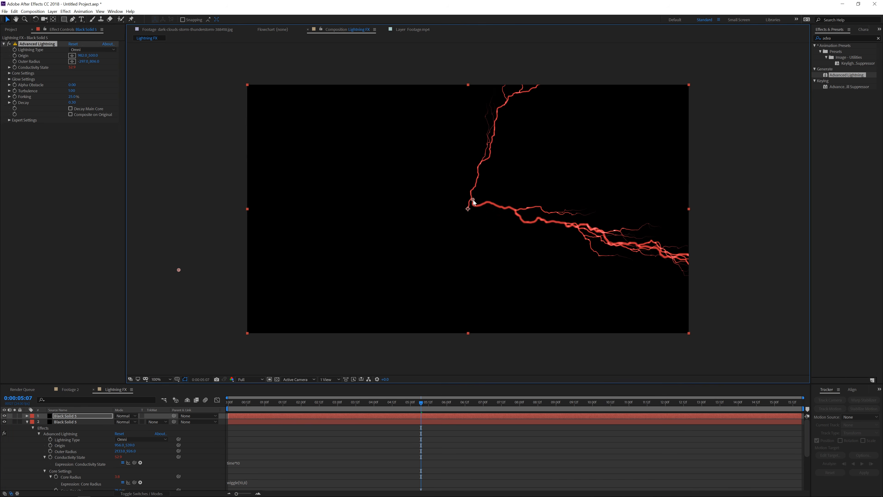
drag(474, 200, 474, 200)
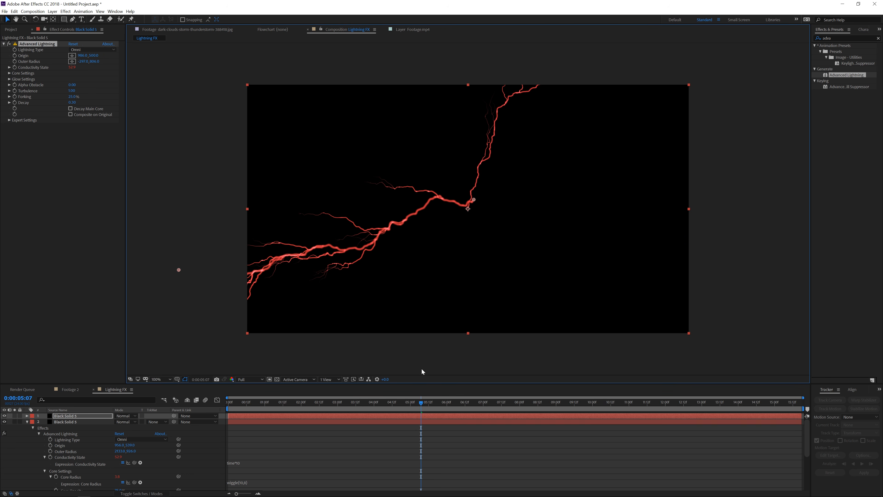
drag(421, 404, 522, 405)
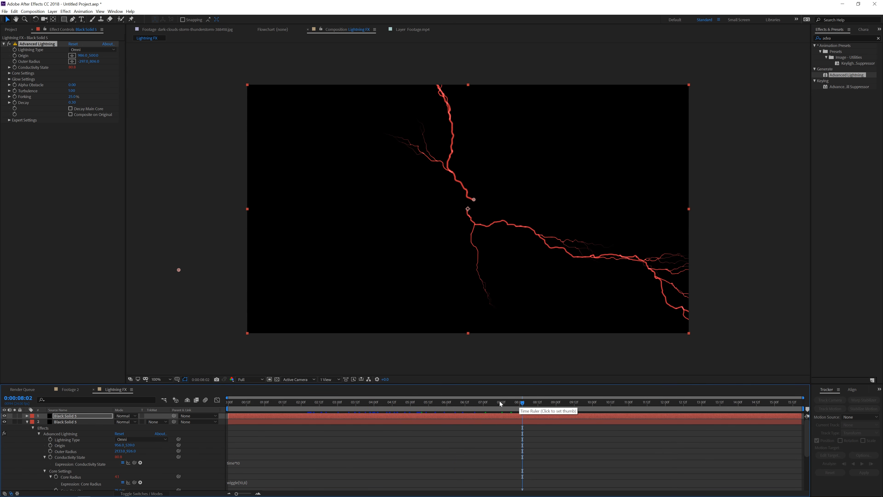
Add the Lightning FX composition as the top layer of the Footage 2 composition
click(70, 390)
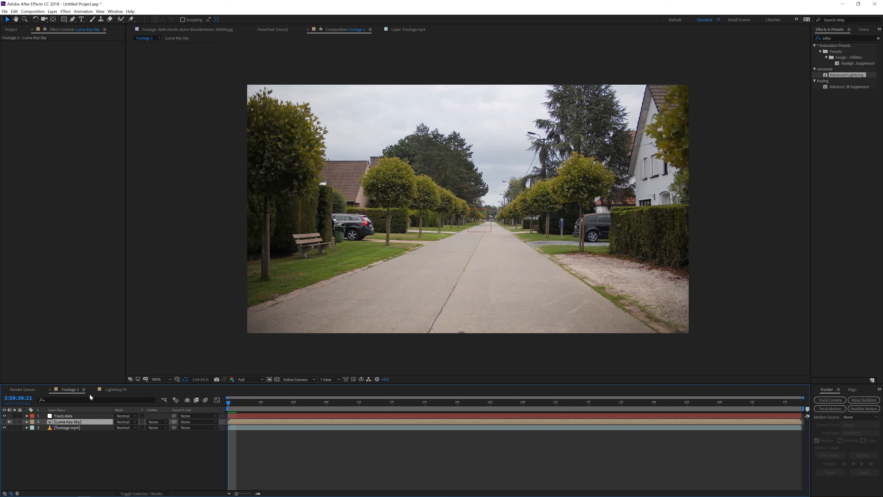
click(11, 30)
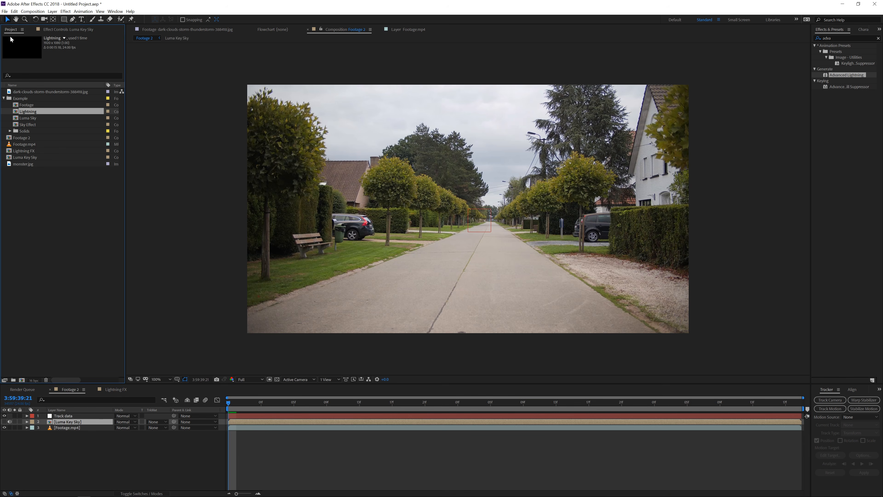
click(4, 99)
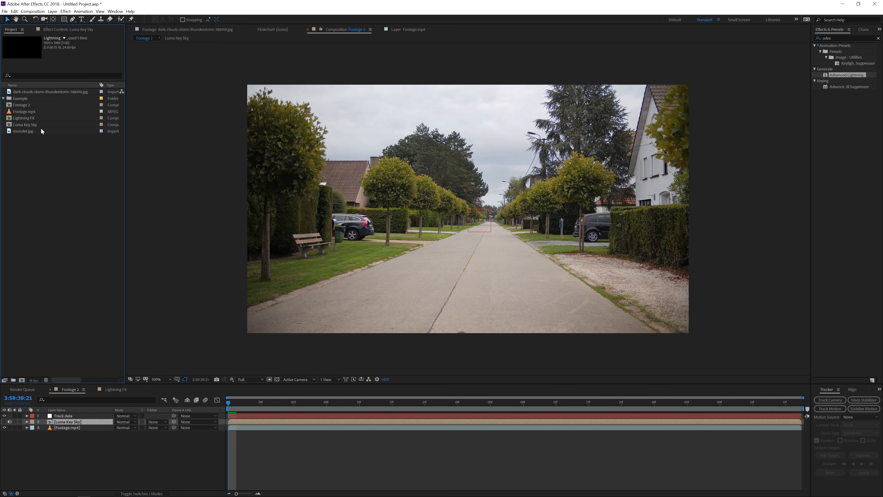
click(22, 121)
drag(22, 120, 68, 416)
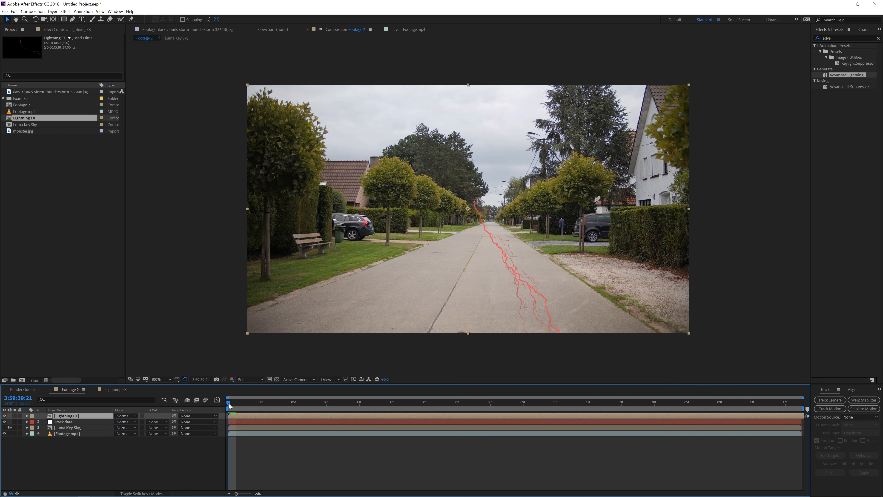
Open the Lightning FX precomp, add a solid named BG and move it below the lightning layers
key(space)
double_click(77, 416)
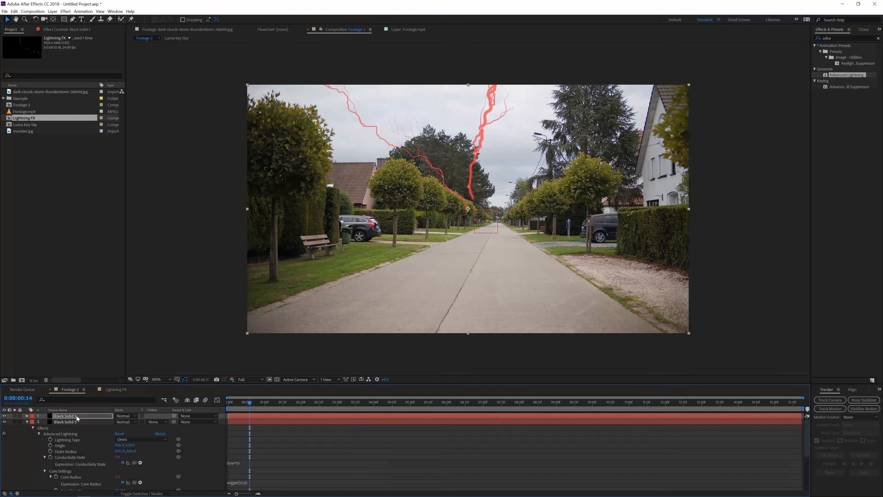
click(26, 422)
right_click(125, 456)
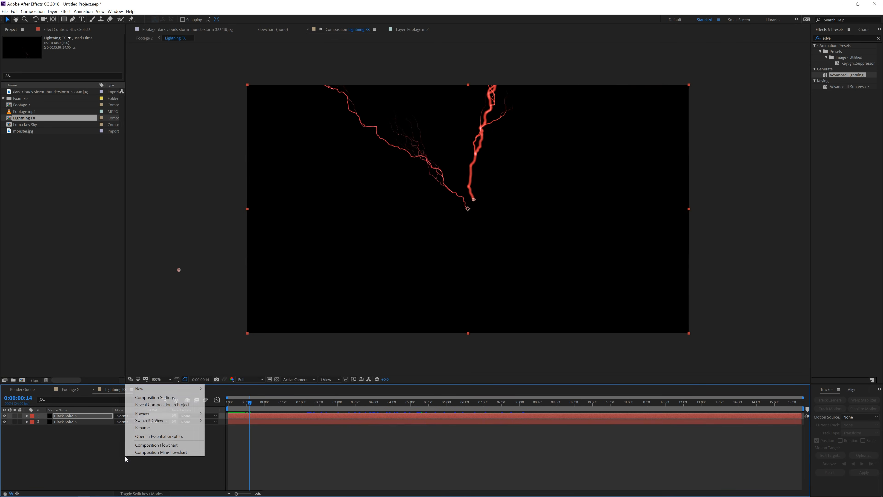
mouse_move(171, 390)
click(244, 404)
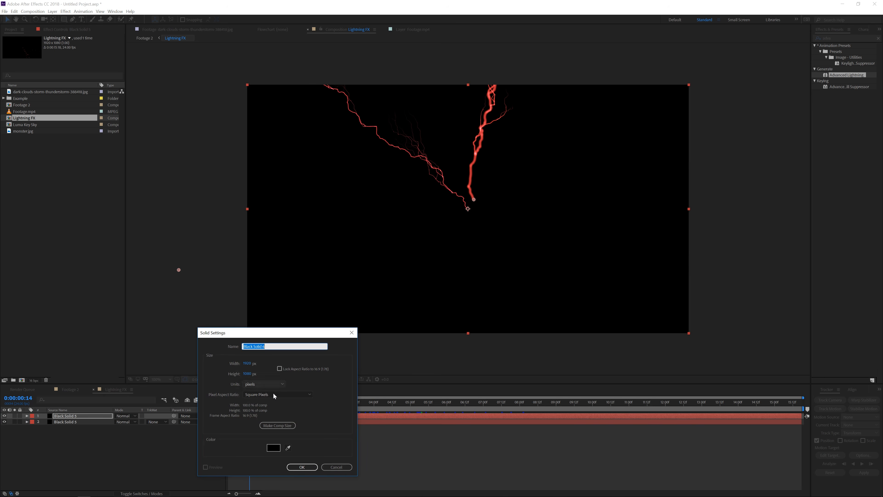
text(BG)
click(302, 467)
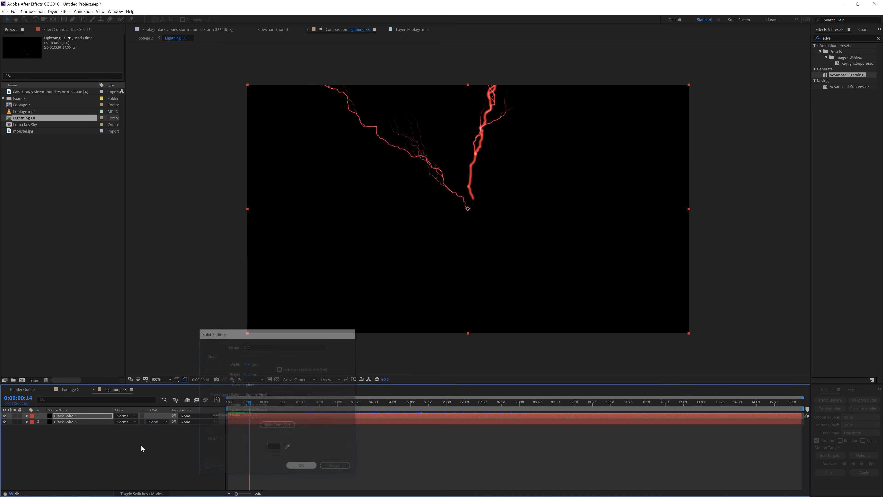
drag(86, 418, 87, 429)
Apply Gaussian Blur to the Lightning FX layer in Footage 2, enable Repeat Edge Pixels and raise the blurriness strongly
click(68, 389)
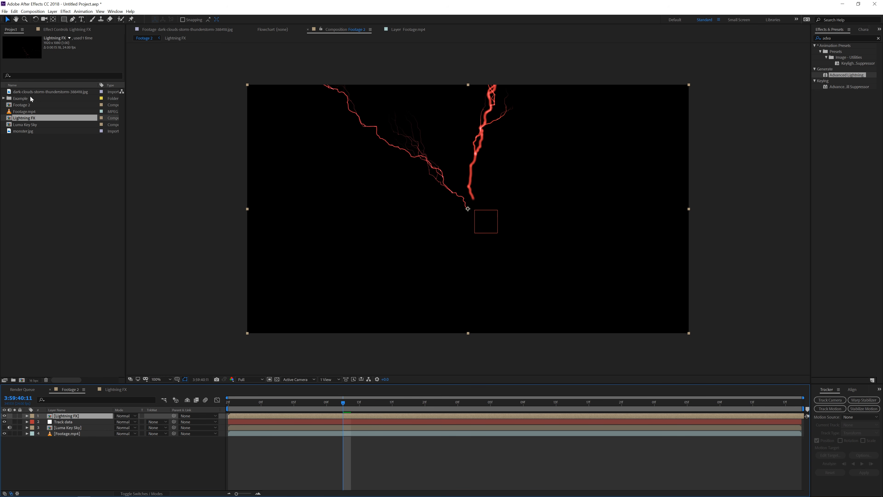
click(57, 30)
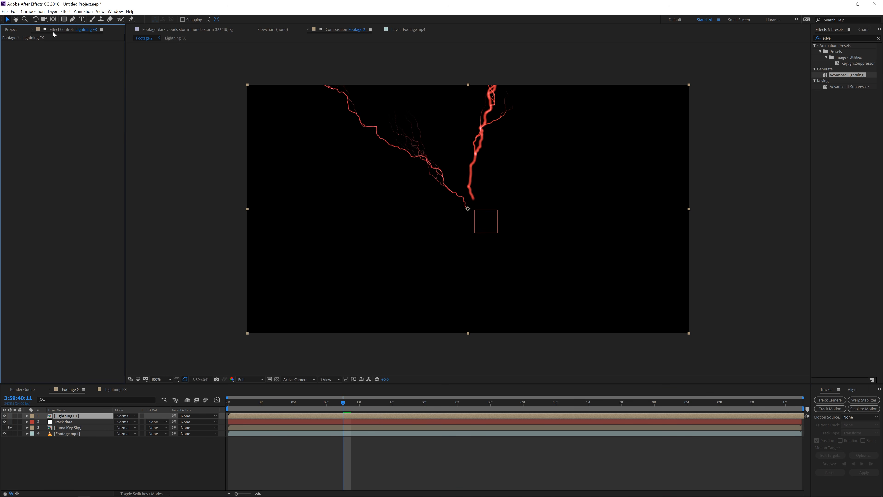
click(65, 11)
mouse_move(98, 58)
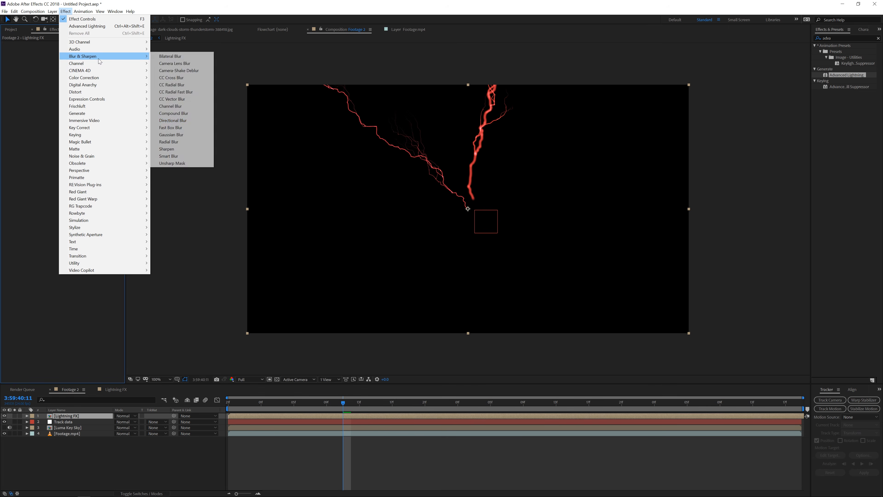
click(172, 134)
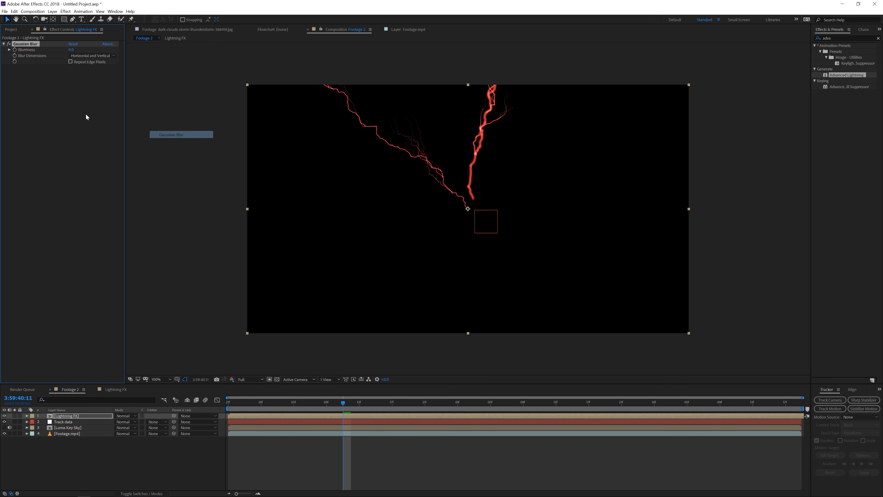
drag(71, 49, 518, 57)
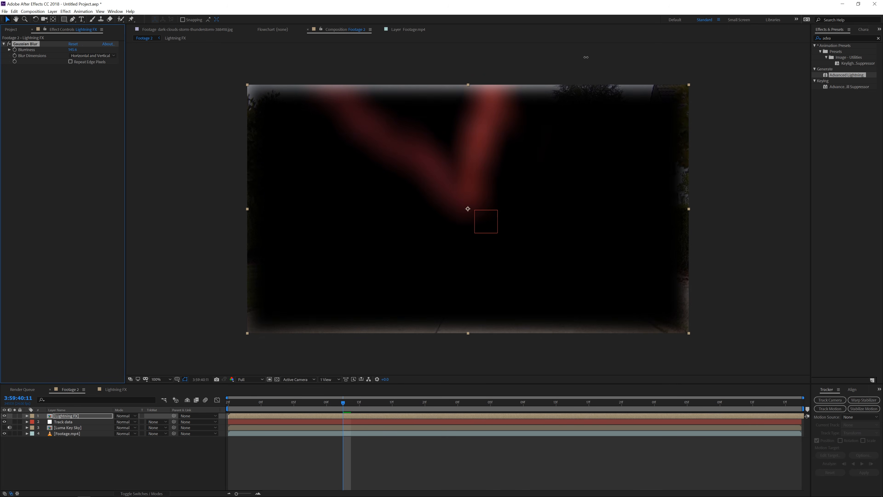
click(70, 62)
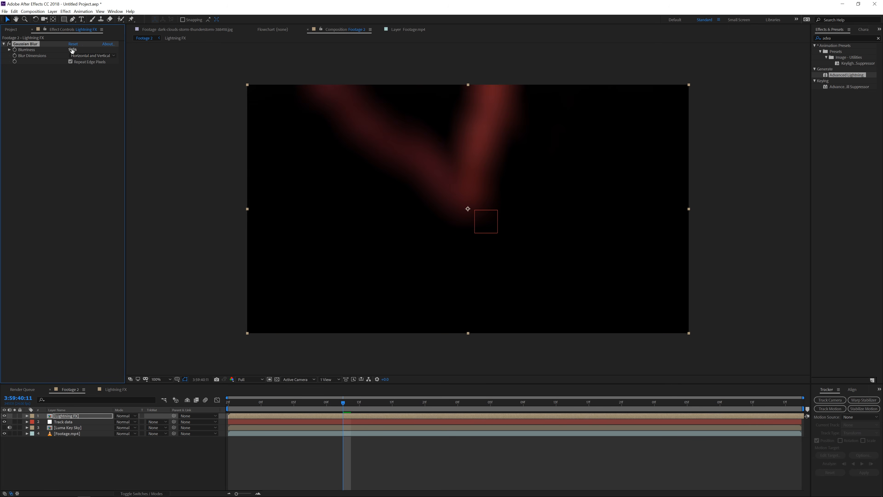
drag(72, 50, 616, 46)
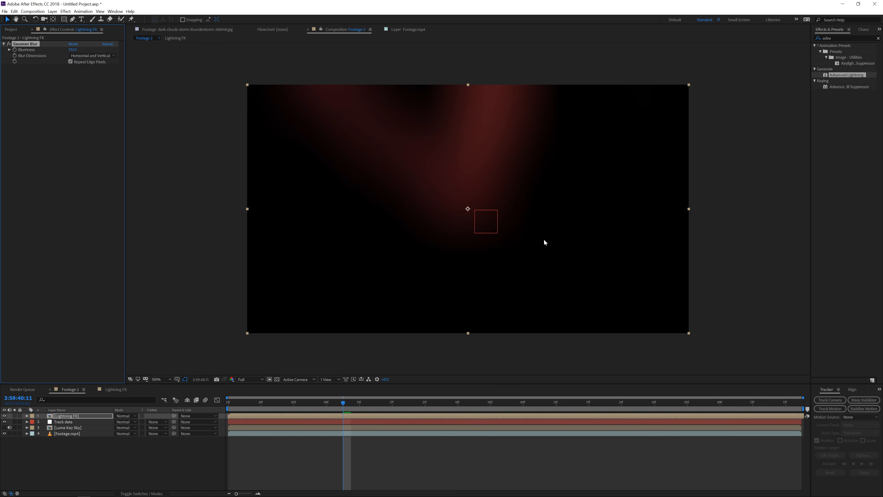
drag(2, 46, 197, 53)
Add an Exposure effect to the Lightning FX layer
click(66, 11)
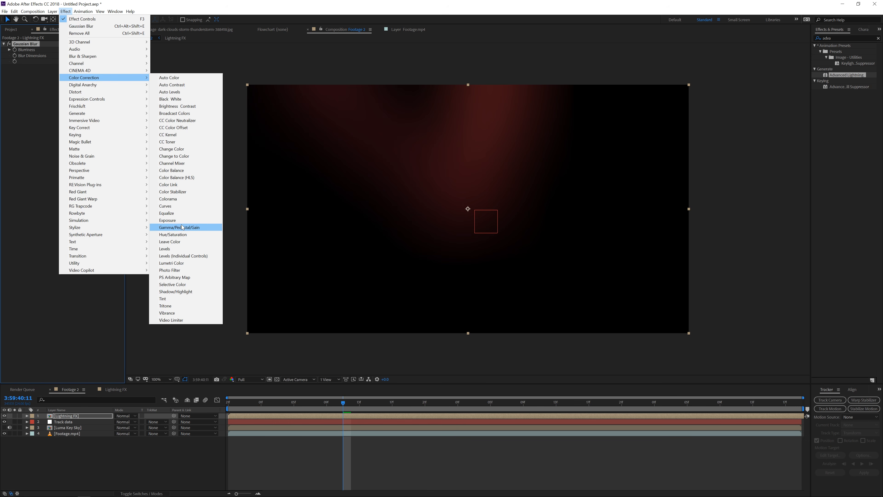
click(167, 220)
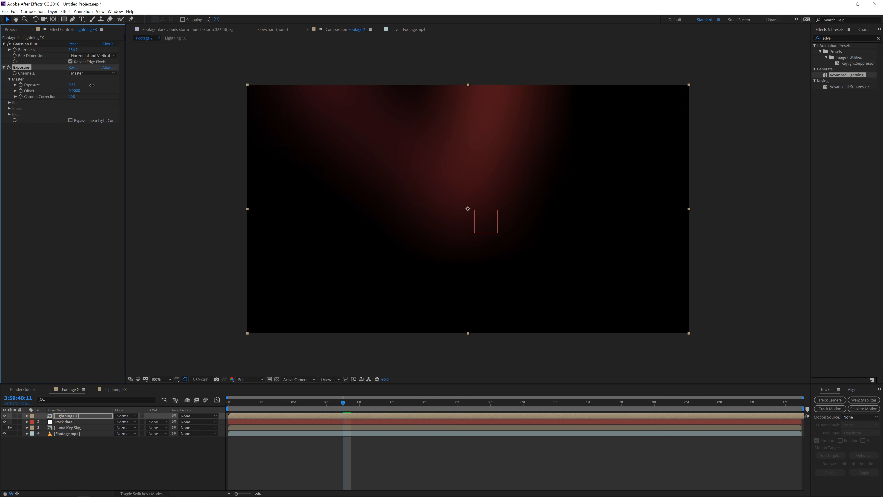
click(43, 164)
Add CC Composite to the Lightning FX layer and set its Composite Original mode to Screen
click(66, 11)
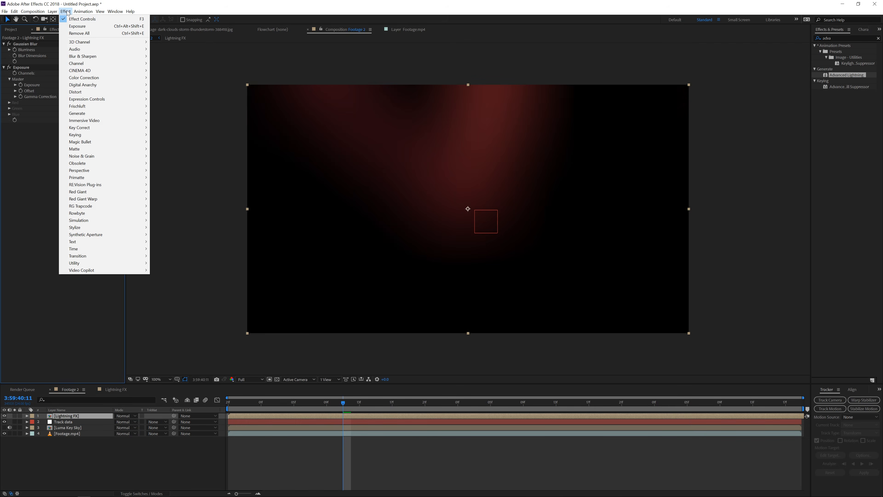
mouse_move(115, 64)
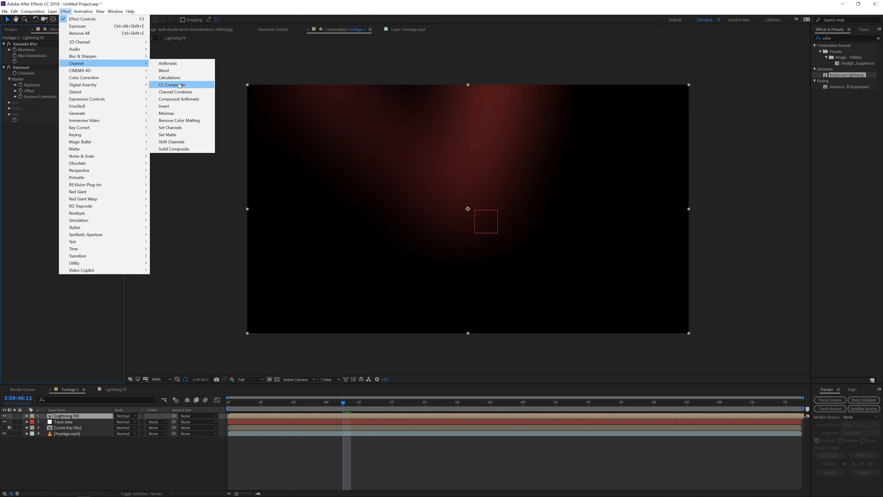
click(176, 85)
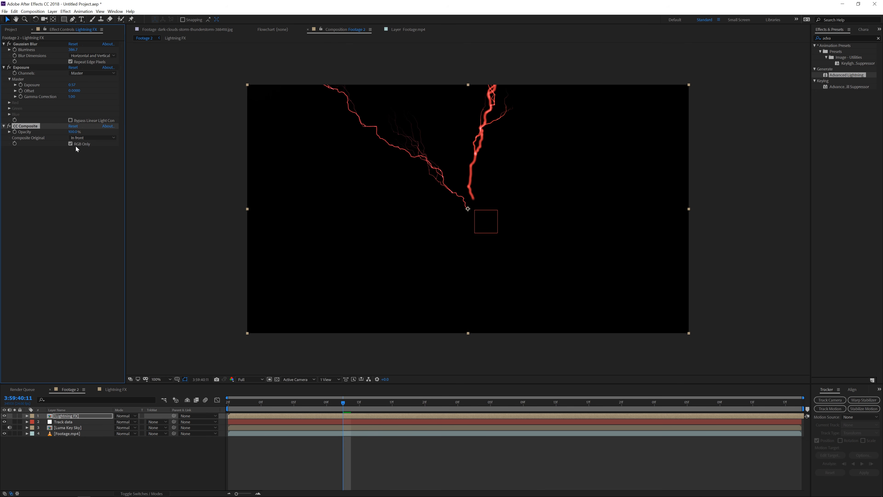
click(87, 139)
click(87, 223)
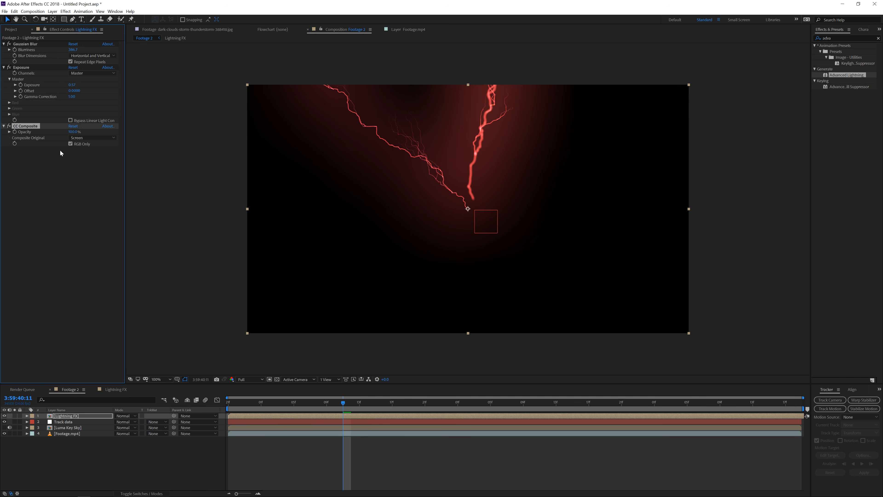
Add another Gaussian Blur to the Lightning FX layer, enable Repeat Edge Pixels and raise its blurriness strongly
click(65, 11)
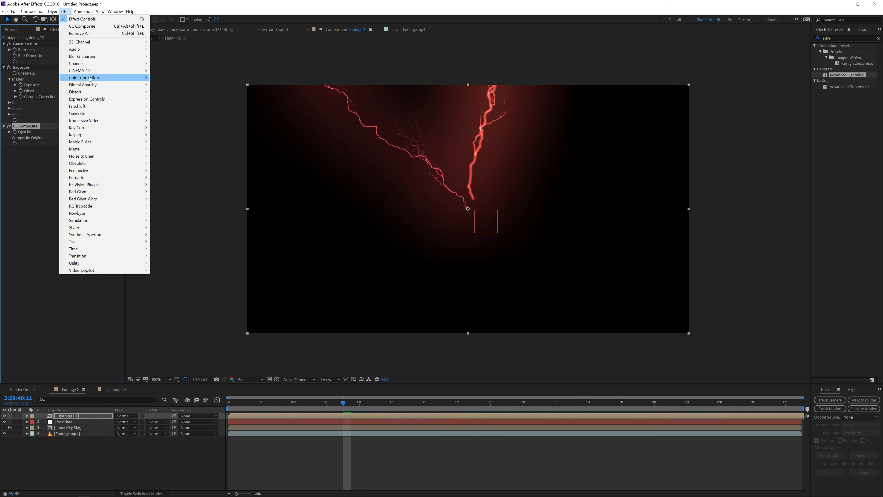
mouse_move(115, 56)
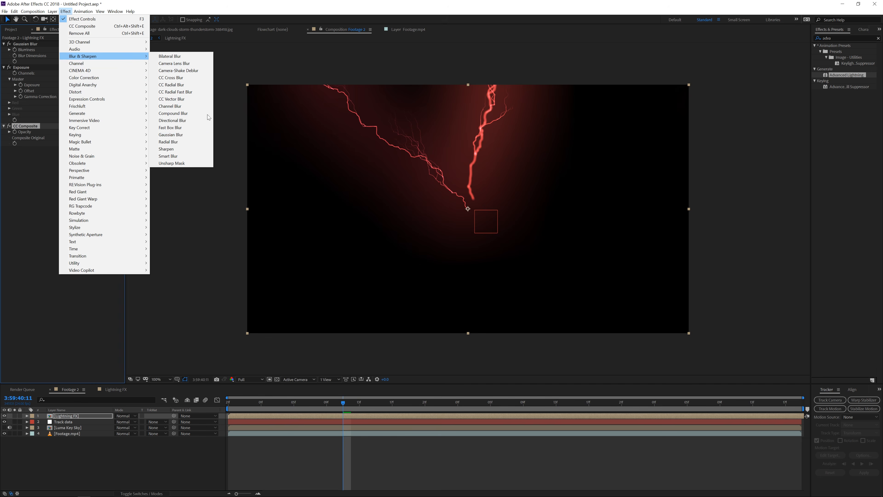
click(188, 134)
drag(72, 155, 262, 152)
click(70, 167)
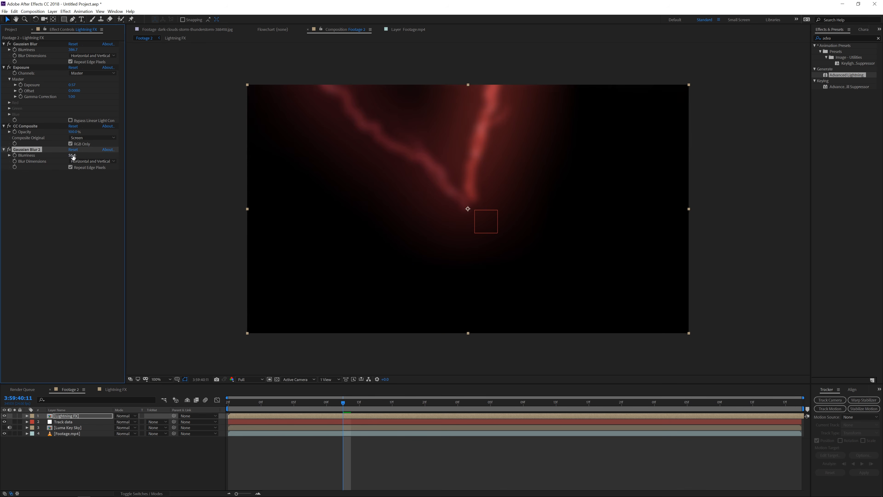
drag(72, 155, 196, 156)
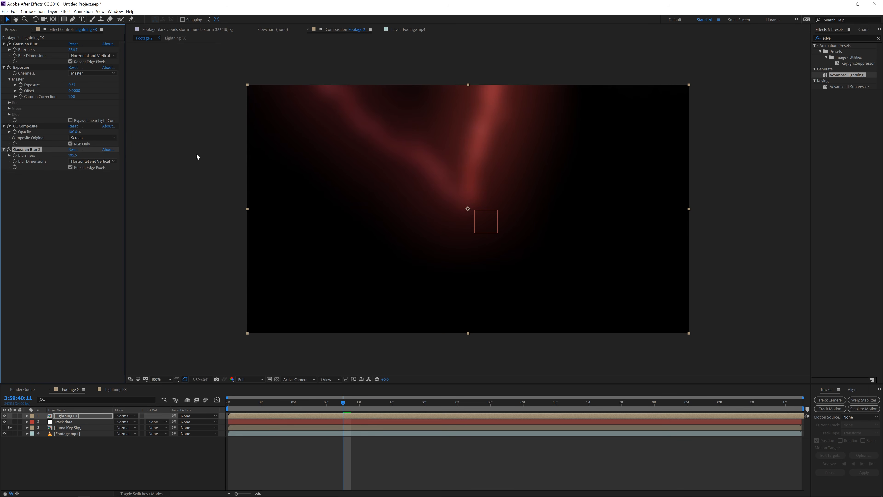
drag(73, 156, 209, 156)
click(43, 206)
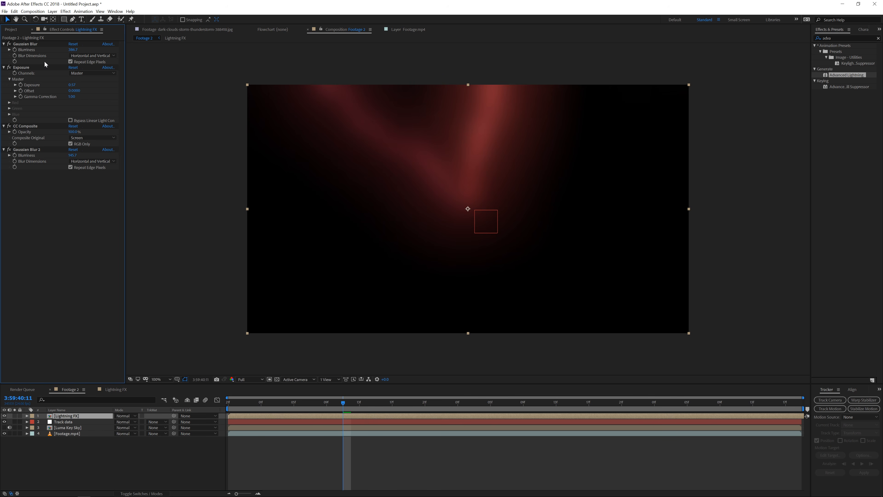
Add a second CC Composite to the Lightning FX layer with Composite Original set to Screen
click(65, 11)
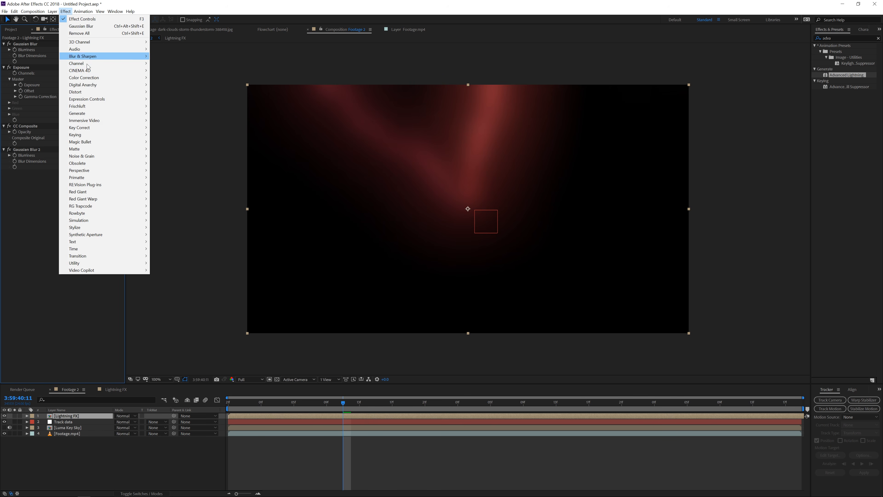
mouse_move(89, 65)
click(179, 85)
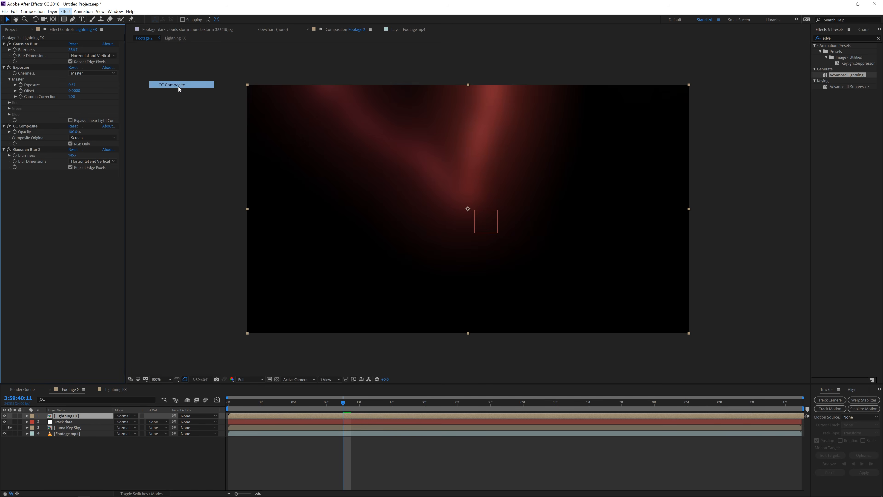
click(93, 184)
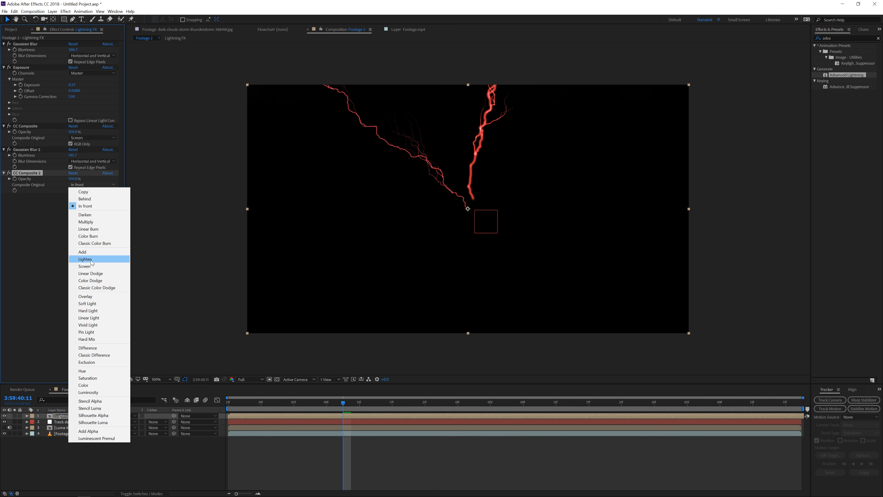
click(97, 266)
Add a third Gaussian Blur to the Lightning FX layer with a moderate blurriness and preview the result along the timeline
click(65, 11)
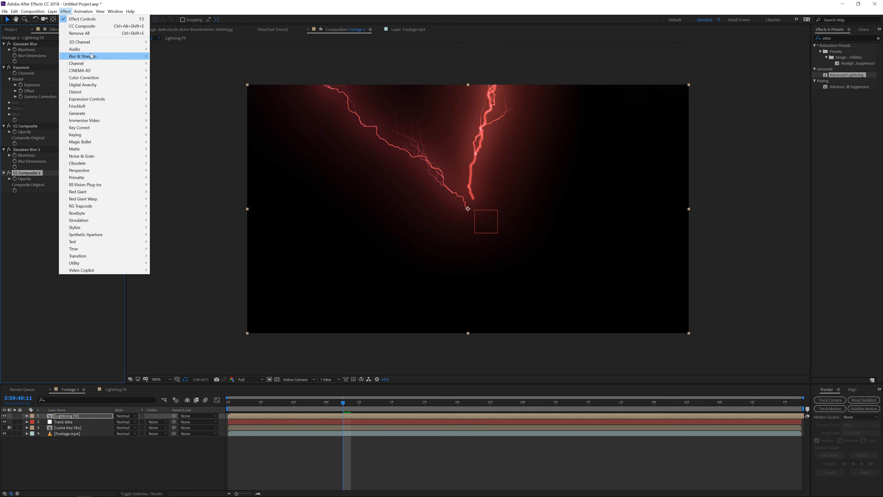
mouse_move(91, 56)
click(170, 134)
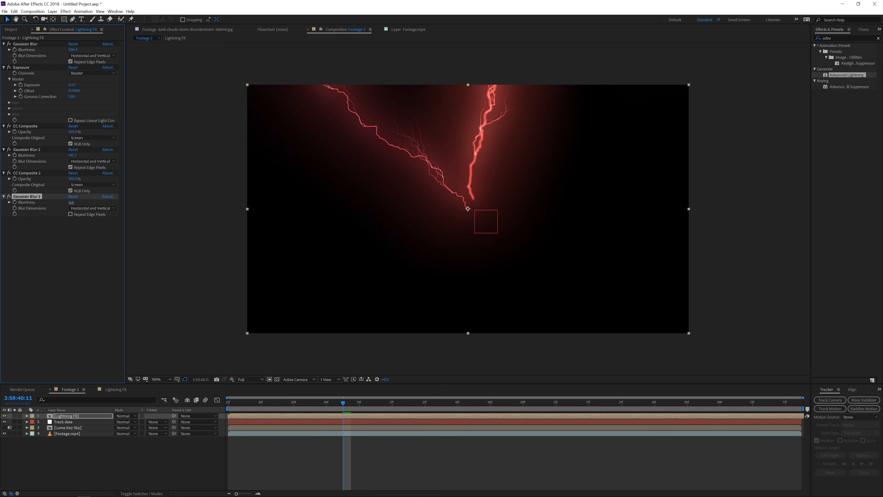
drag(71, 203, 194, 198)
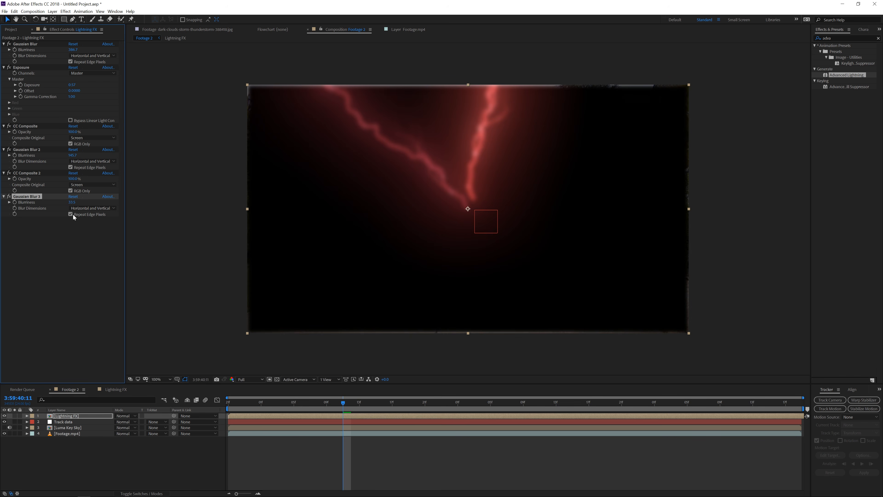
drag(335, 407, 439, 420)
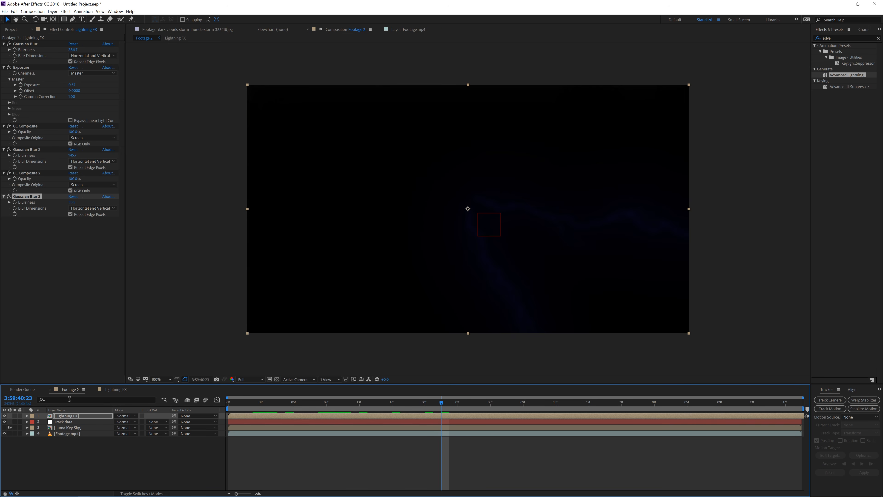
Create a new composition named Sky Luma
click(11, 30)
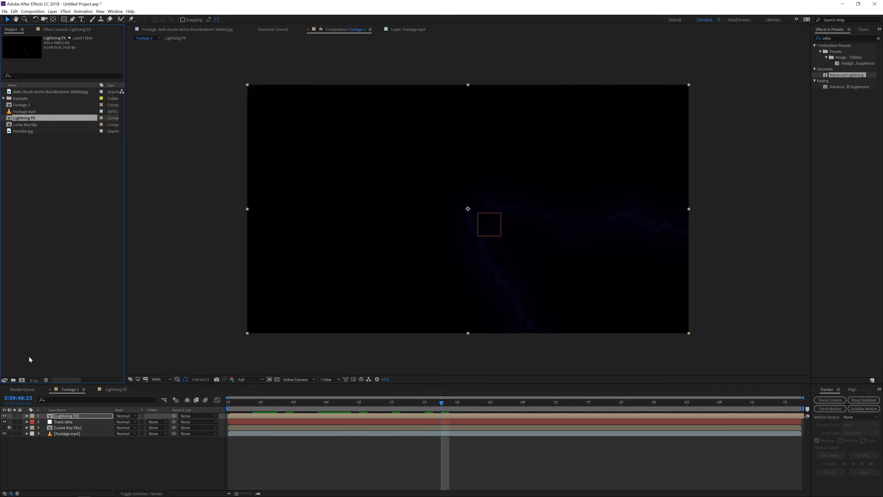
click(22, 379)
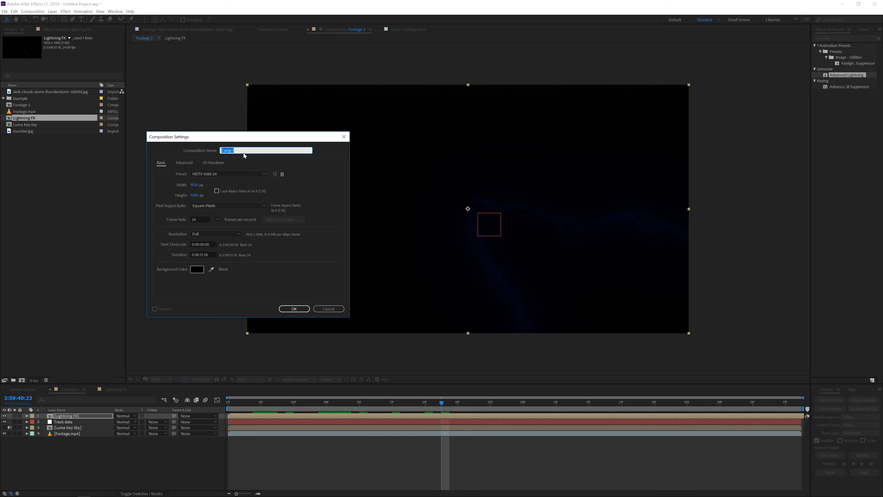
text(Sky Luma)
click(294, 308)
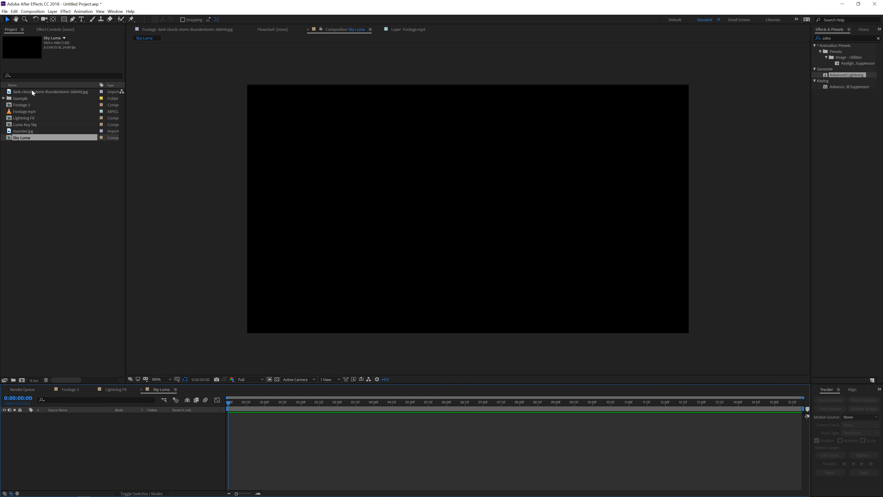
Add the dark storm clouds image to the Sky Luma composition and reposition it within the frame
drag(31, 92, 122, 434)
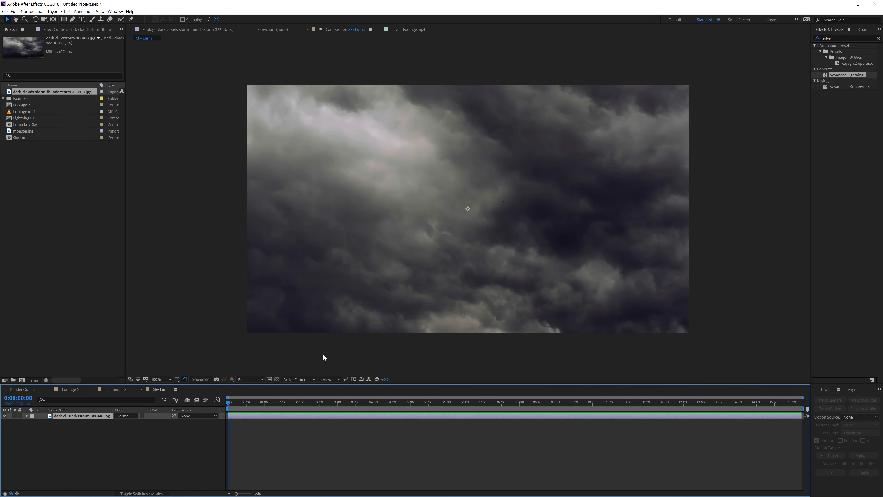
scroll(441, 297, down, 1)
drag(492, 293, 387, 336)
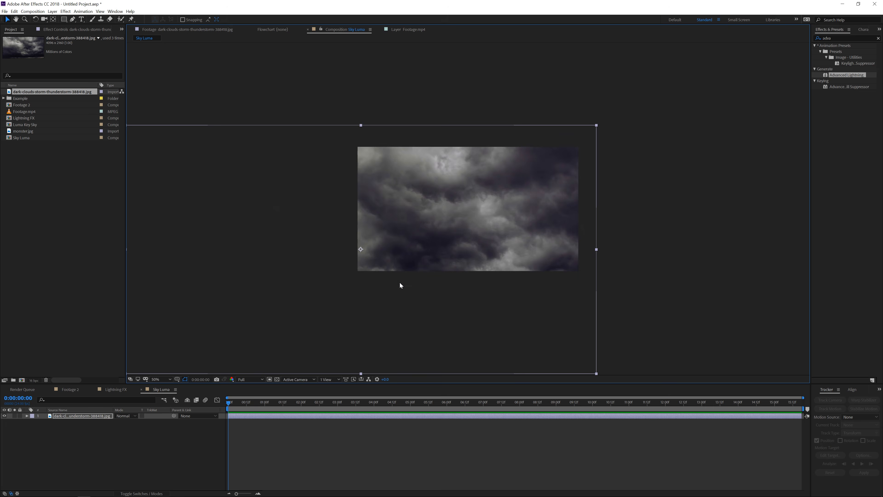
key(period)
Apply a Tint effect to the clouds image layer
click(66, 11)
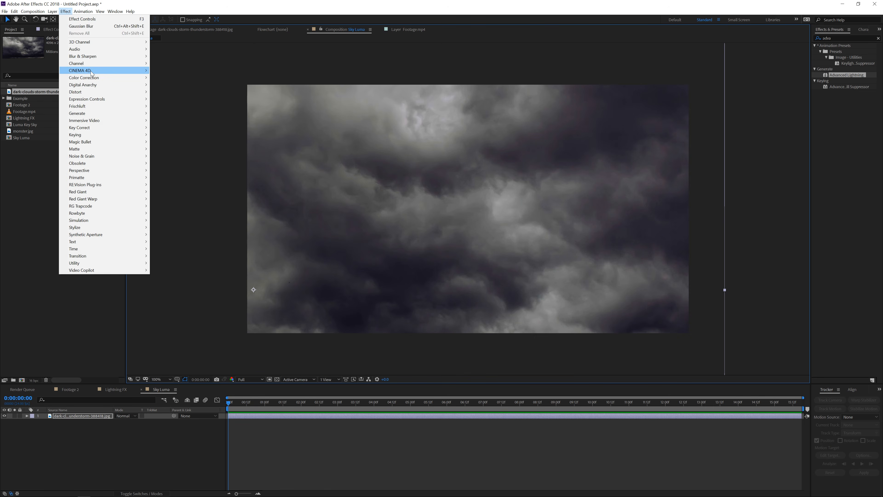
mouse_move(104, 77)
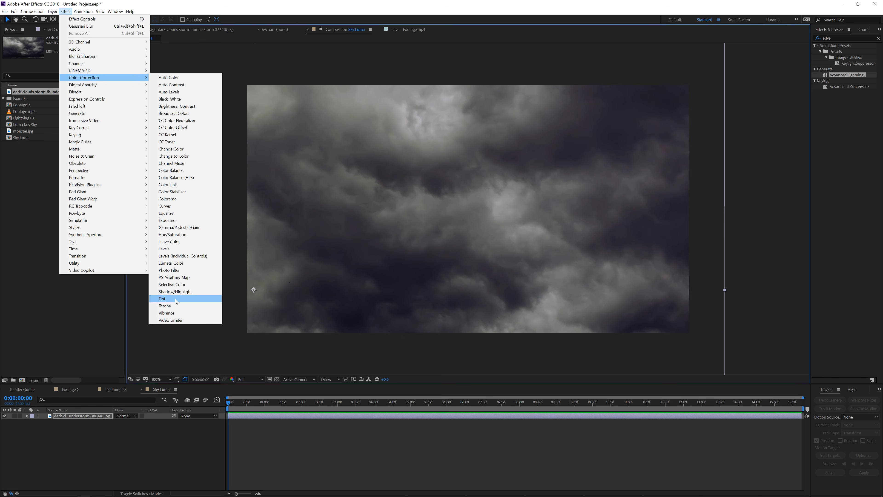
click(163, 299)
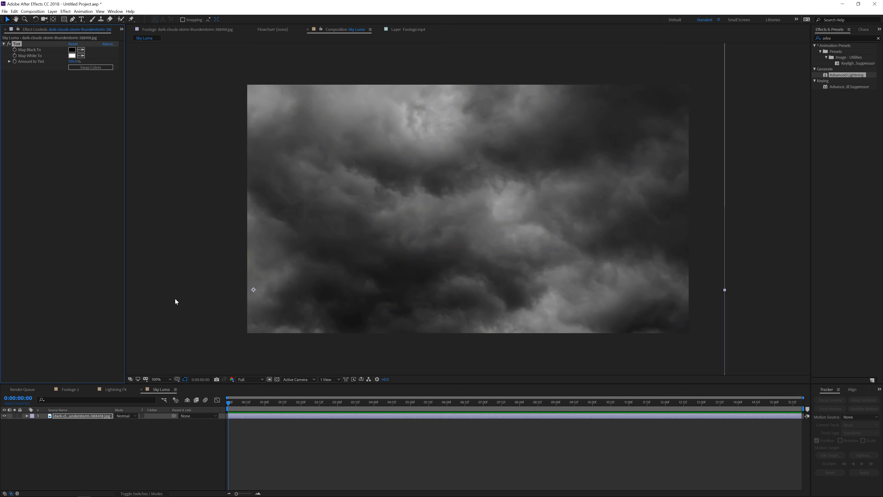
Add monster.jpg to the Sky Luma composition above the clouds layer
click(122, 29)
click(133, 38)
drag(21, 131, 73, 420)
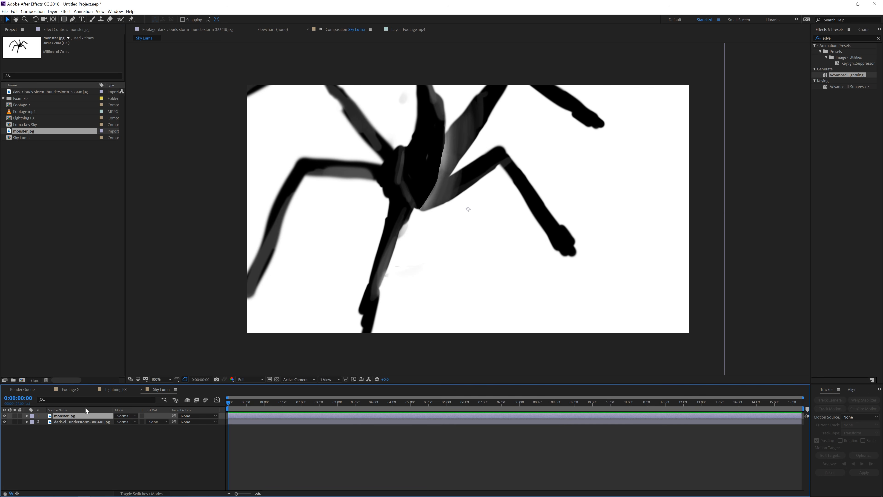
Apply an Invert effect to the monster layer
click(66, 13)
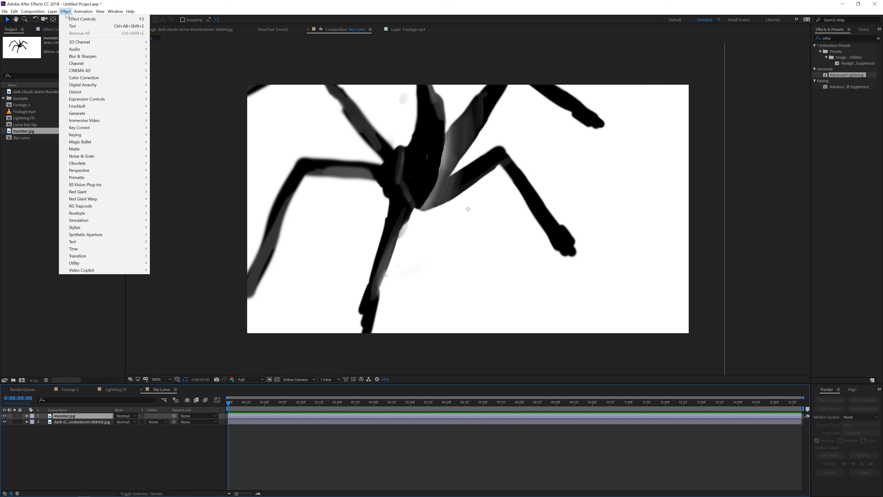
mouse_move(98, 64)
click(173, 110)
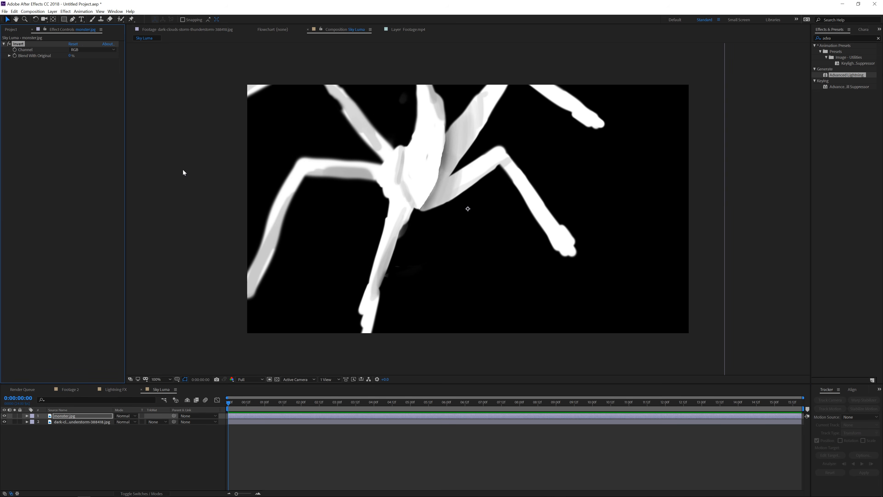
Set the monster layer's blending mode to Screen and move it to the right
click(125, 415)
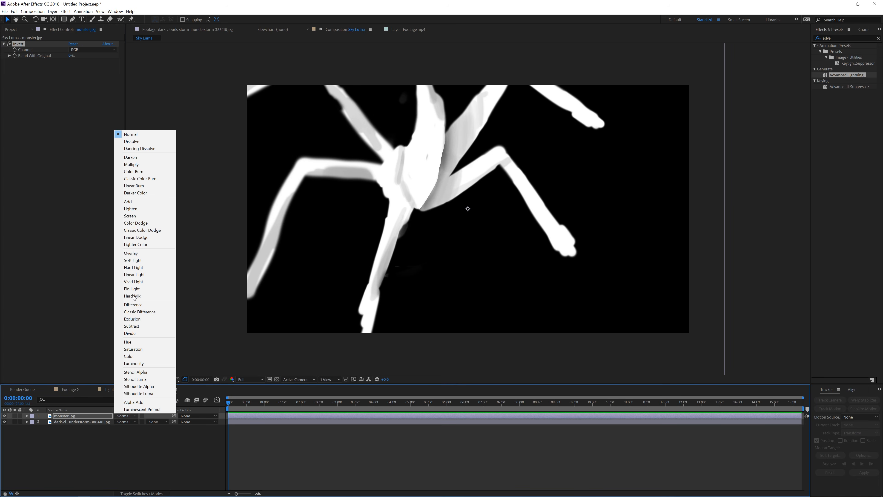
click(132, 217)
drag(401, 206, 510, 217)
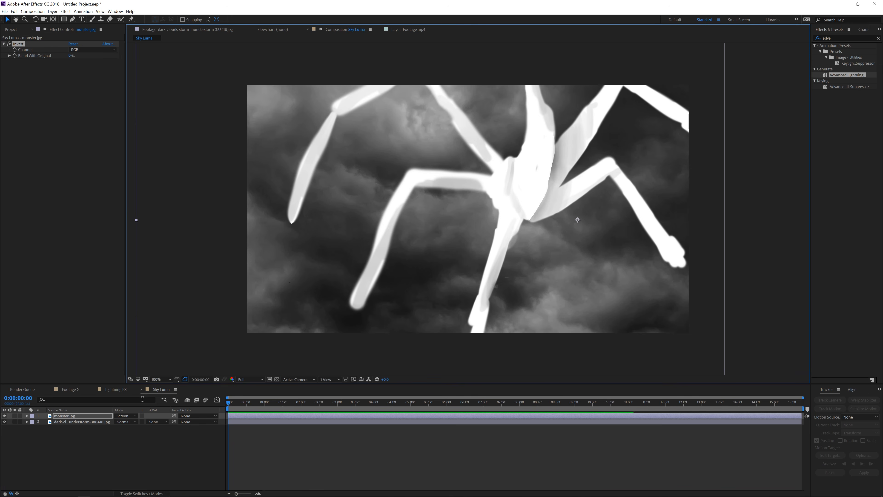
Scale the monster layer to 45% and reposition it near the centre of the sky
key(s)
click(135, 421)
text(45)
key(Return)
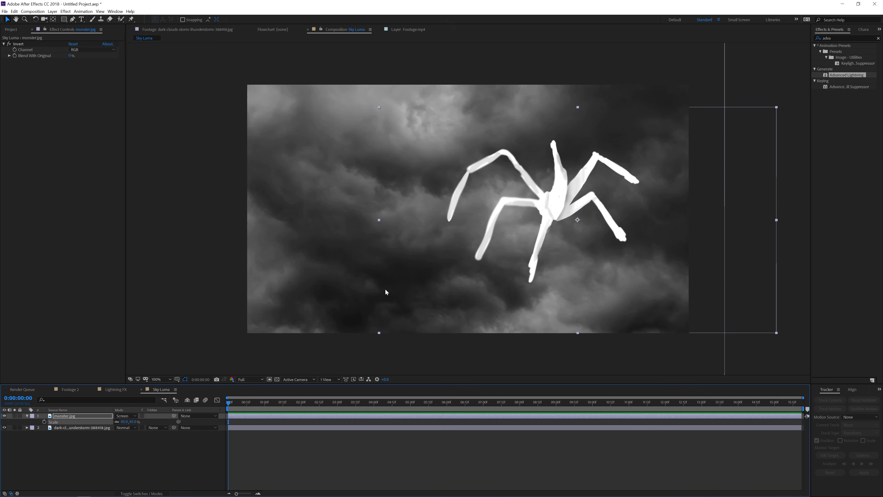
drag(524, 200, 461, 180)
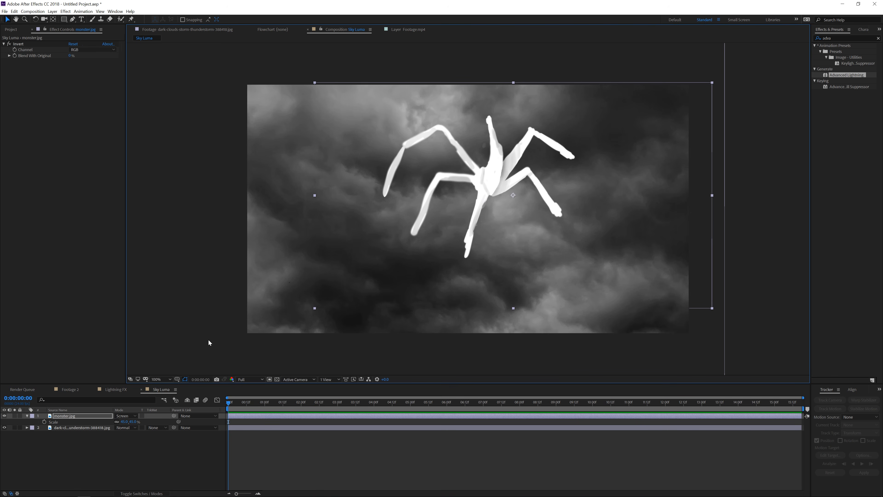
Add the Sky Luma composition to Footage 2 as the bottom layer and hide it
click(74, 390)
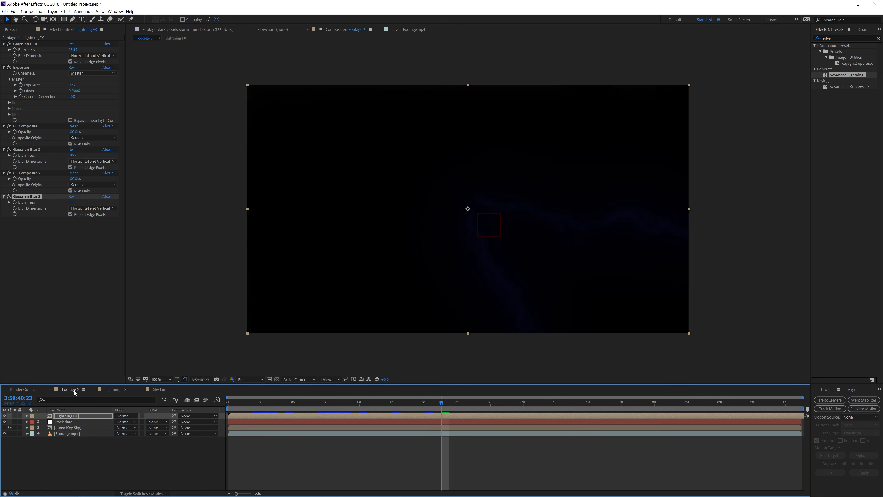
click(11, 30)
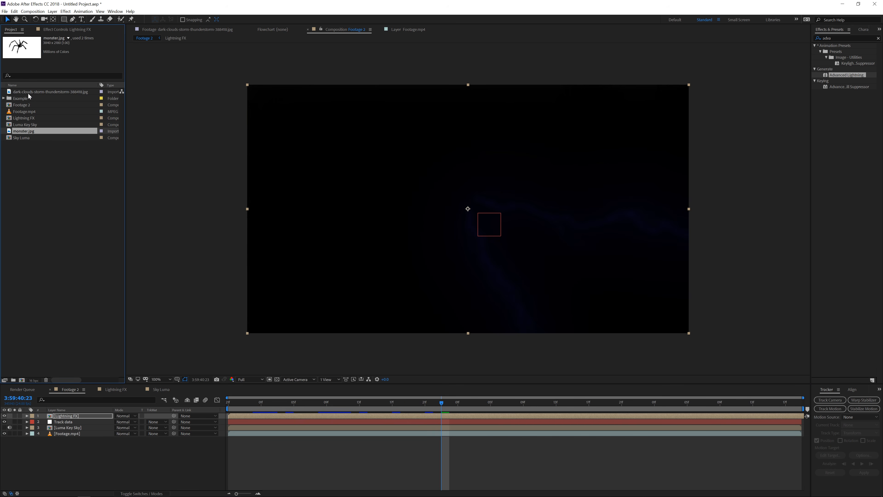
drag(20, 138, 19, 455)
click(5, 439)
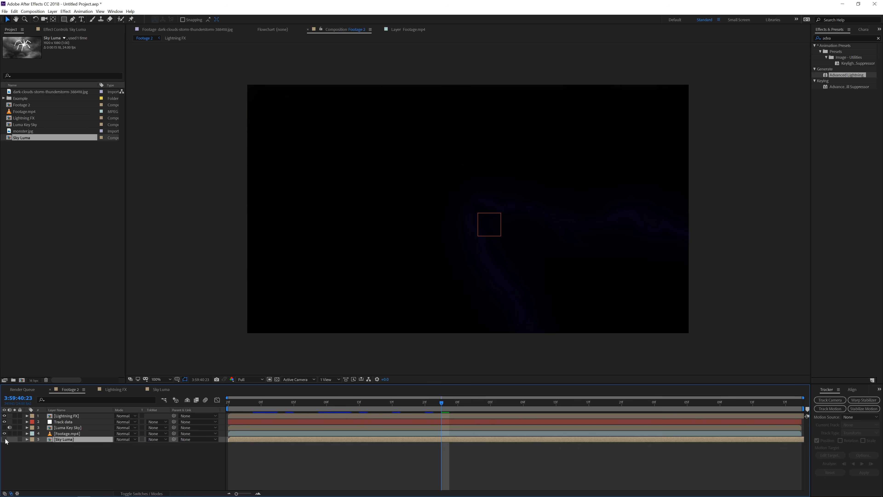
Apply the Set Matte effect to the Lightning FX layer in Footage 2
click(78, 417)
drag(393, 405, 362, 405)
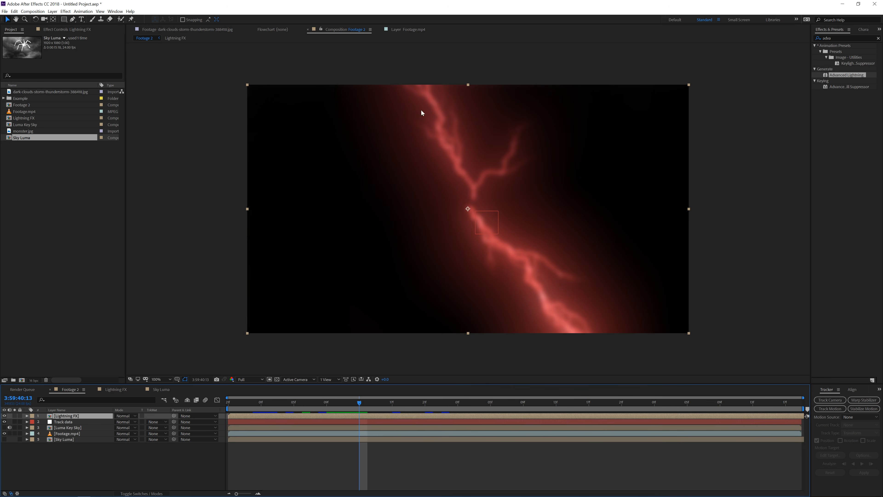
key(F3)
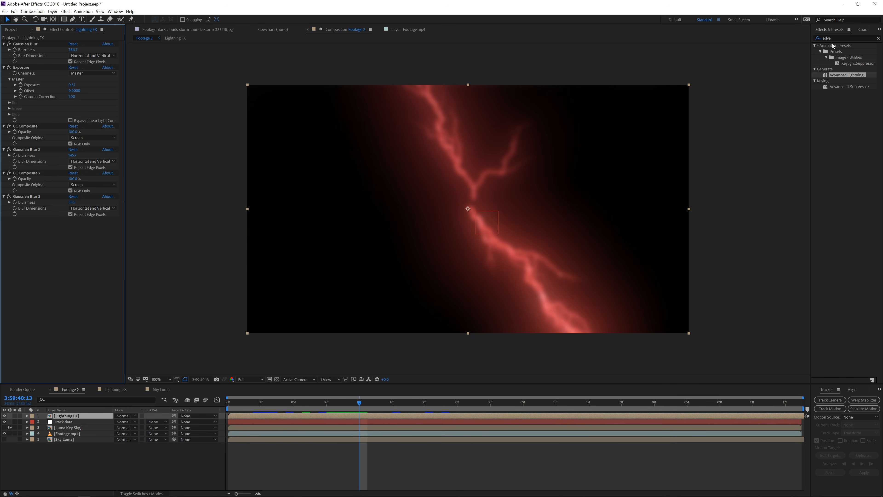
click(840, 38)
text(set)
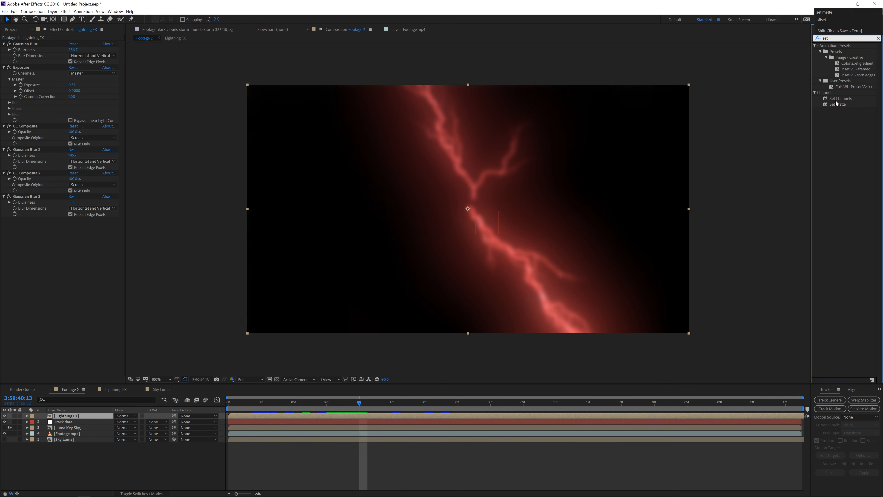
click(836, 104)
drag(836, 104, 23, 283)
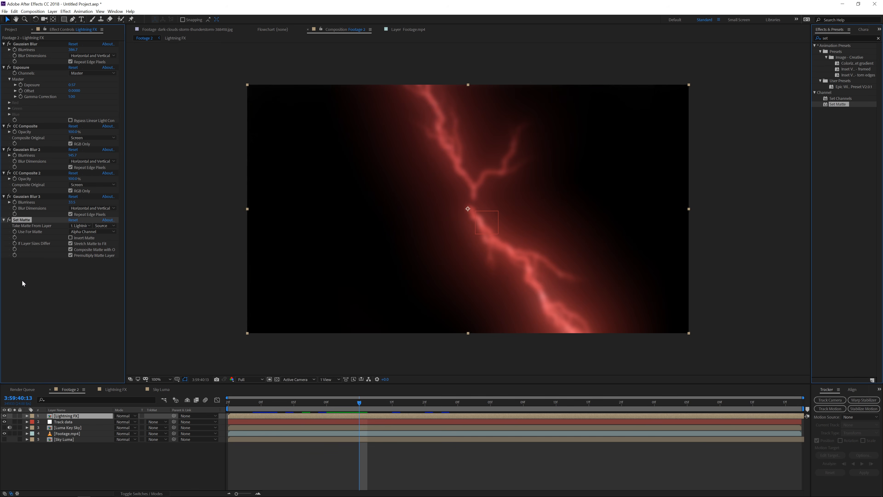
Set the matte source layer to Sky Luma and solo the Lightning FX layer
click(72, 226)
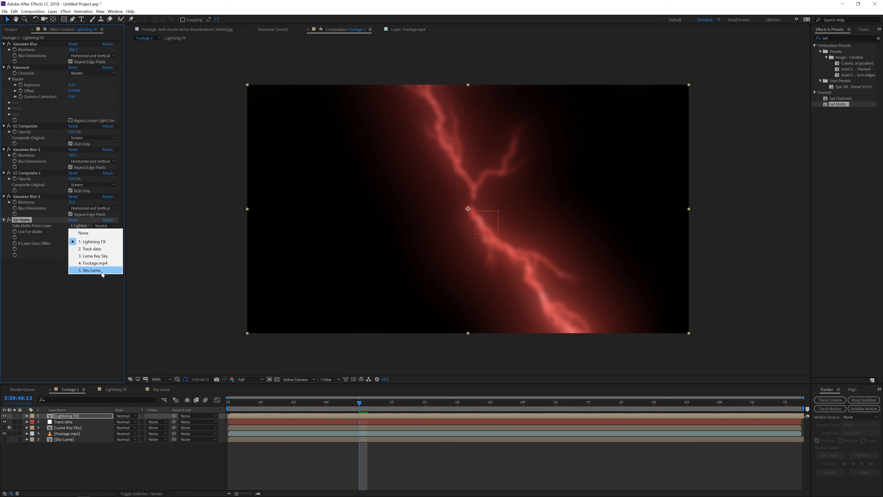
click(91, 270)
click(80, 238)
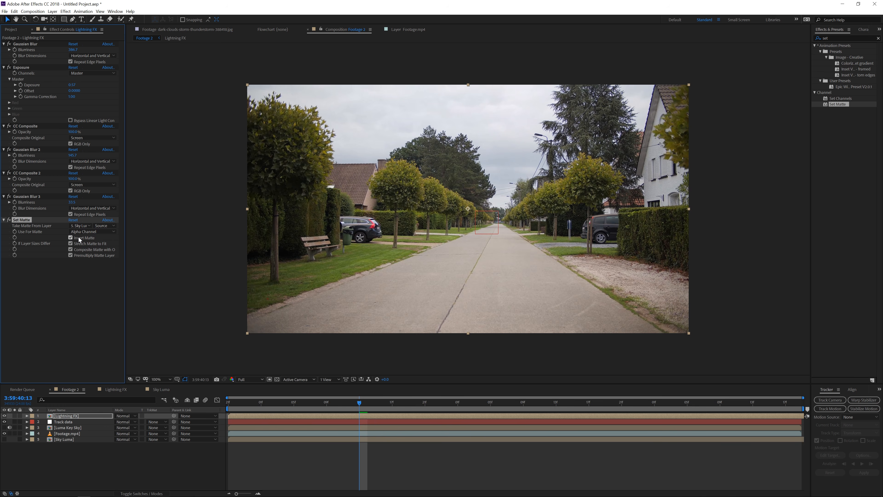
click(14, 416)
drag(293, 404, 368, 407)
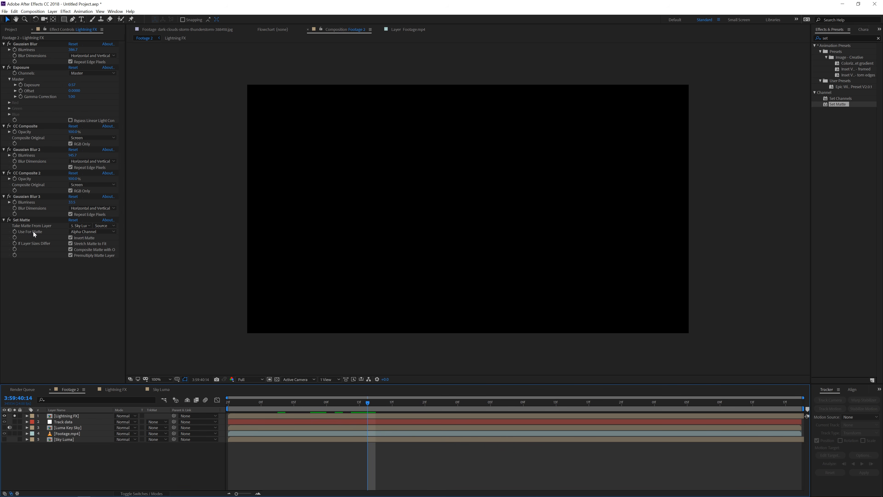
Set the matte to use Luminance, toggling the Set Matte effect to compare the result
click(89, 232)
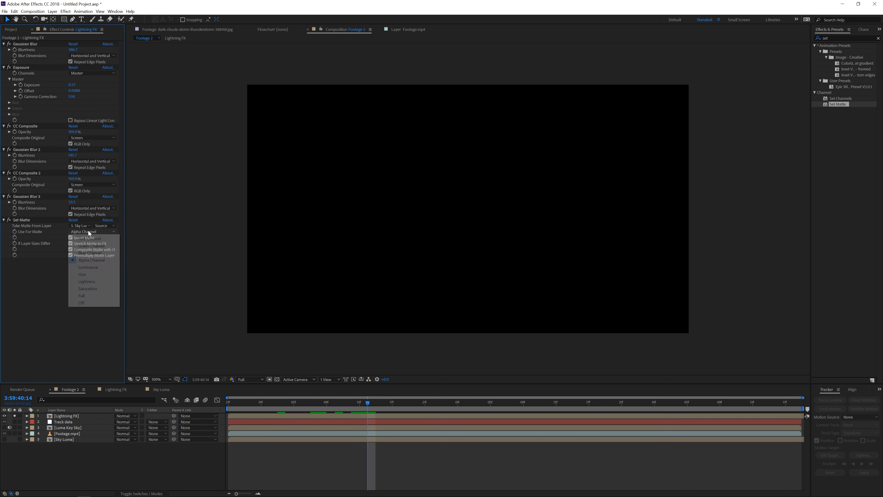
click(99, 269)
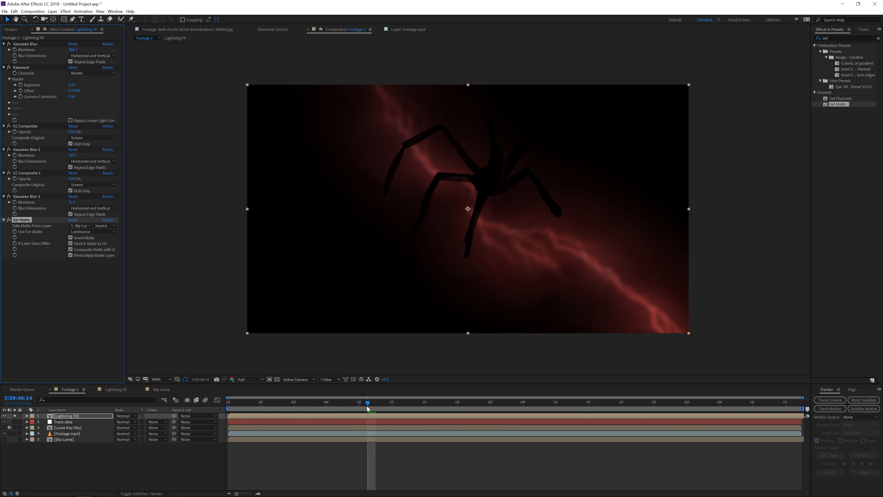
click(9, 220)
click(10, 221)
drag(364, 404, 403, 405)
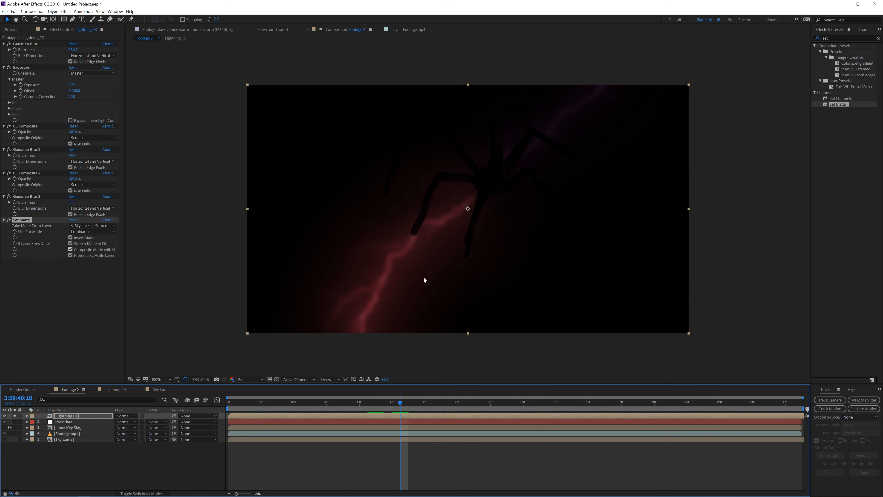
Add a new adjustment layer to the Sky Luma composition
click(162, 389)
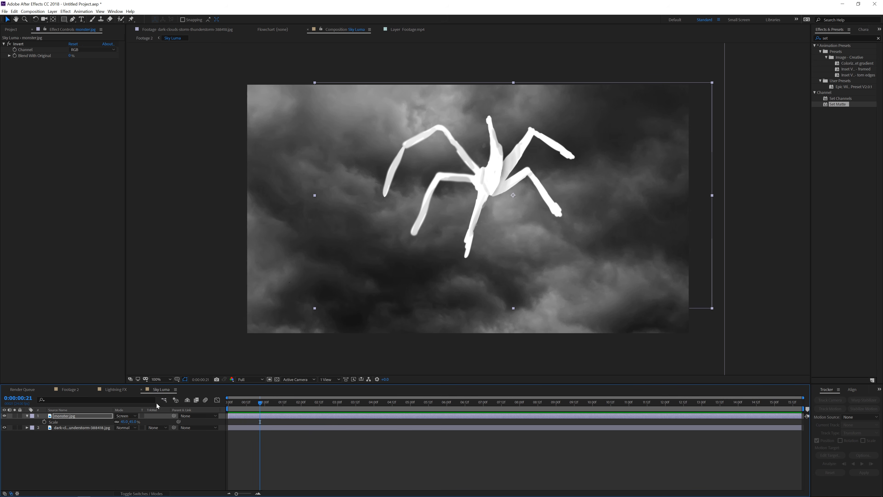
right_click(88, 428)
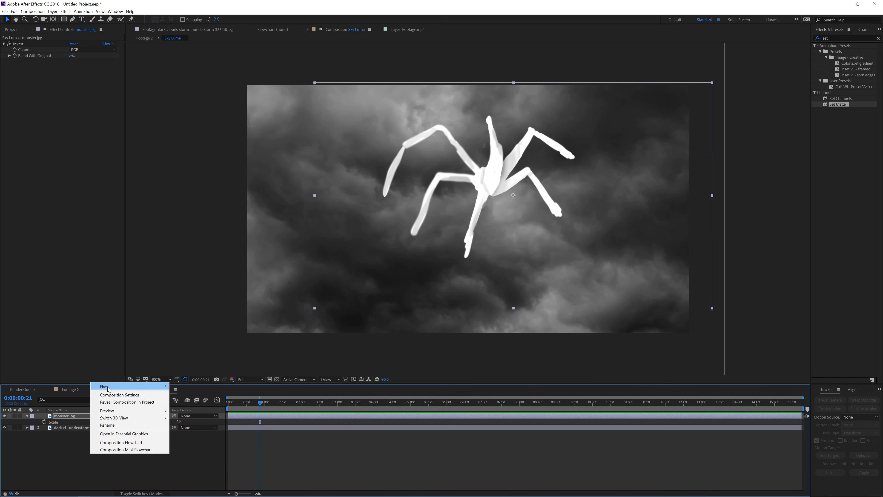
mouse_move(146, 386)
click(226, 438)
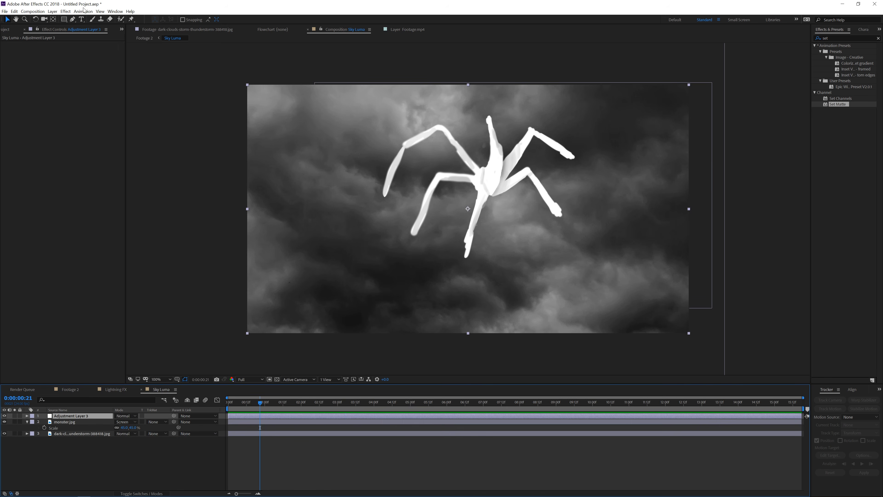
Apply Curves to the adjustment layer and bend the curve into a contrast-boosting S shape
click(65, 12)
mouse_move(118, 78)
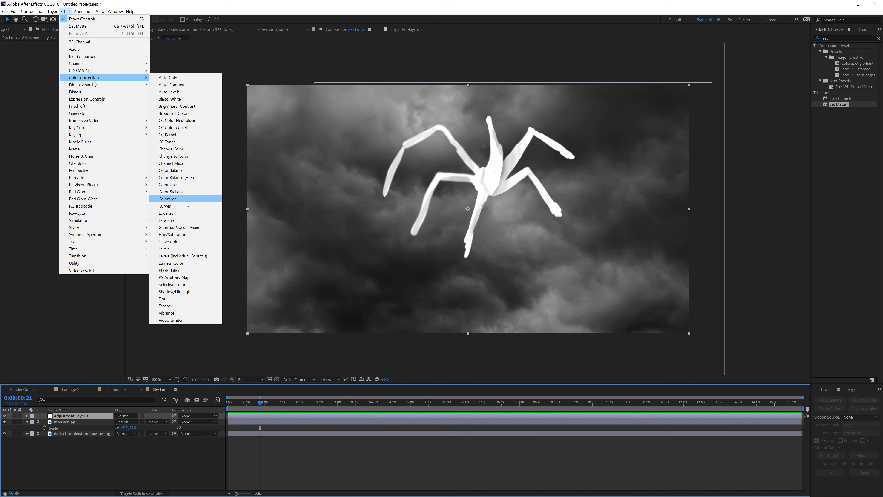
click(172, 206)
drag(39, 135, 62, 109)
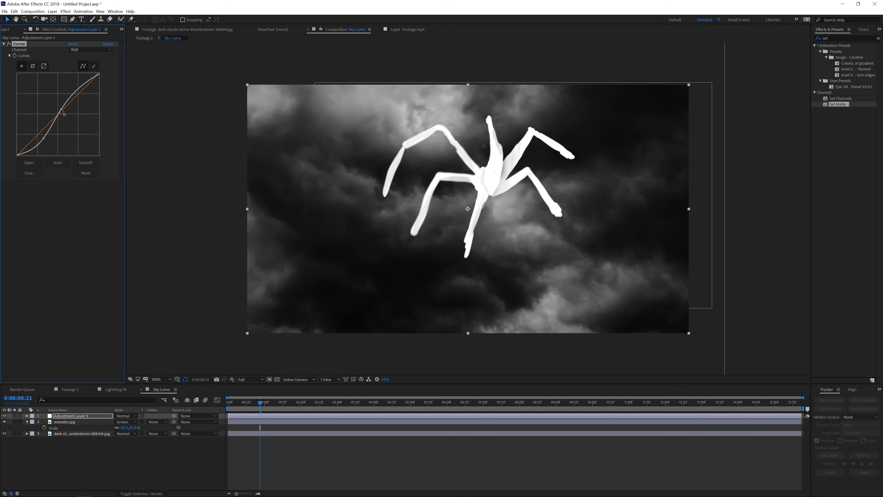
Reduce the monster layer's opacity in the Sky Luma composition
click(78, 420)
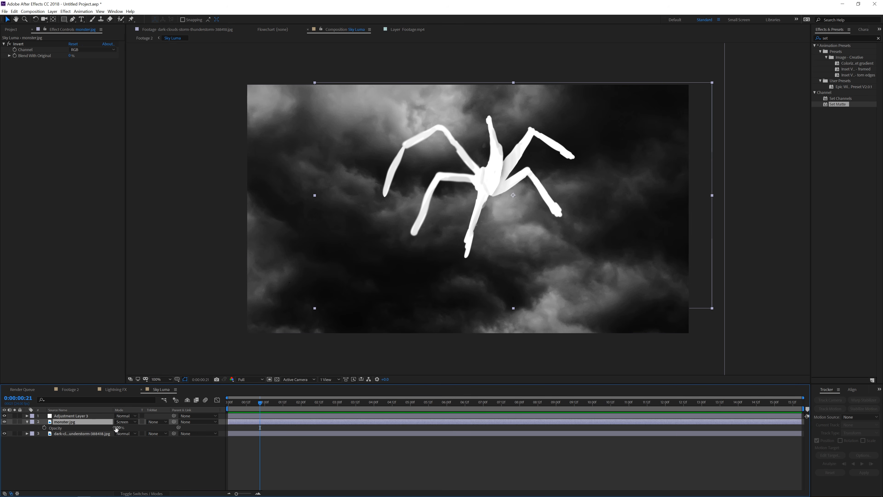
drag(116, 427, 81, 448)
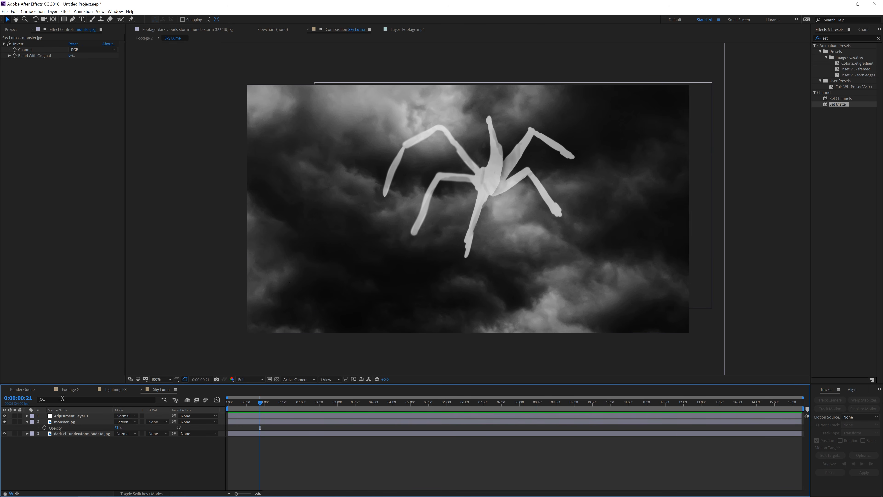
Unsolo the Lightning FX layer in Footage 2 and move it below the Luma Key Sky layer
click(67, 390)
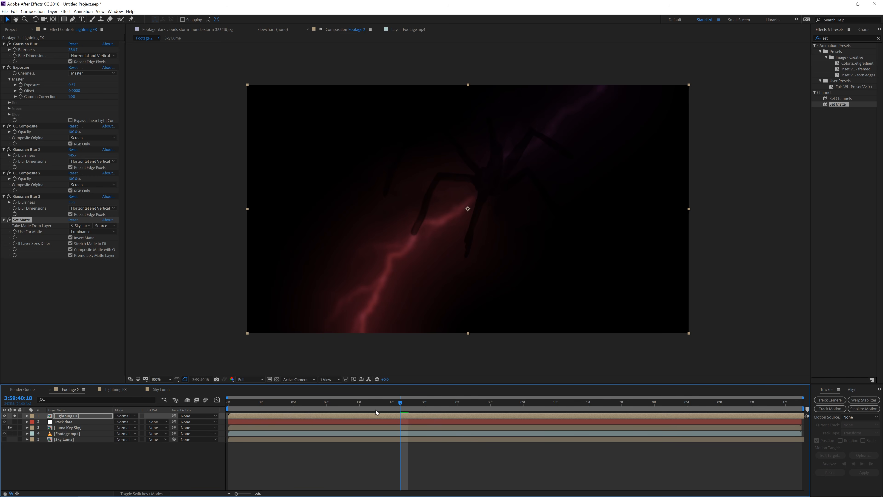
drag(396, 404, 488, 414)
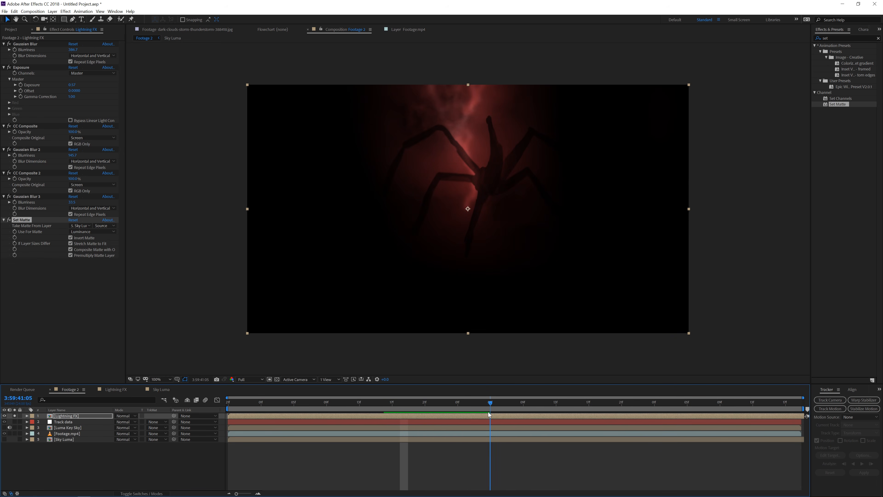
click(66, 418)
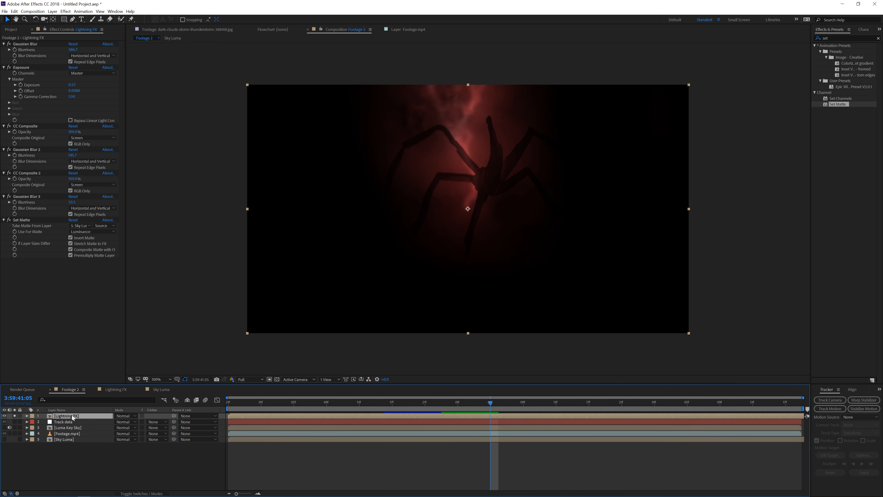
click(14, 415)
drag(67, 416, 69, 433)
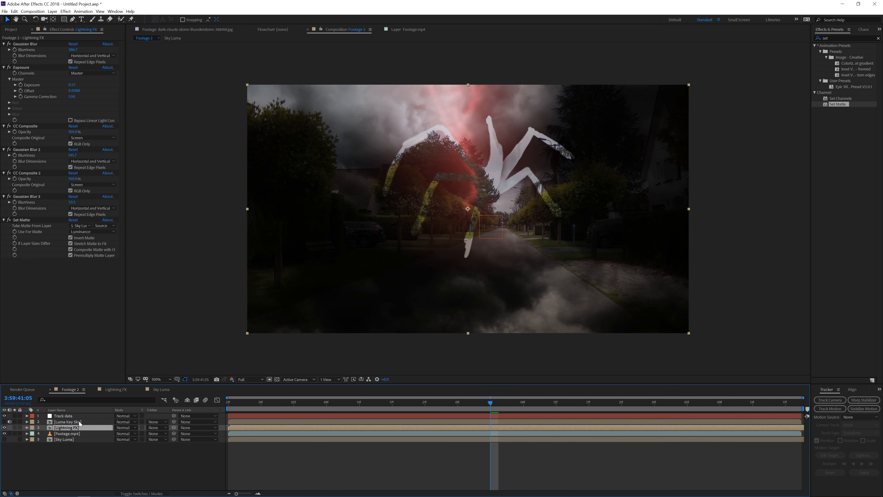
Apply Solid Composite to the Lightning FX layer with its colour set to black (000000)
text(solid)
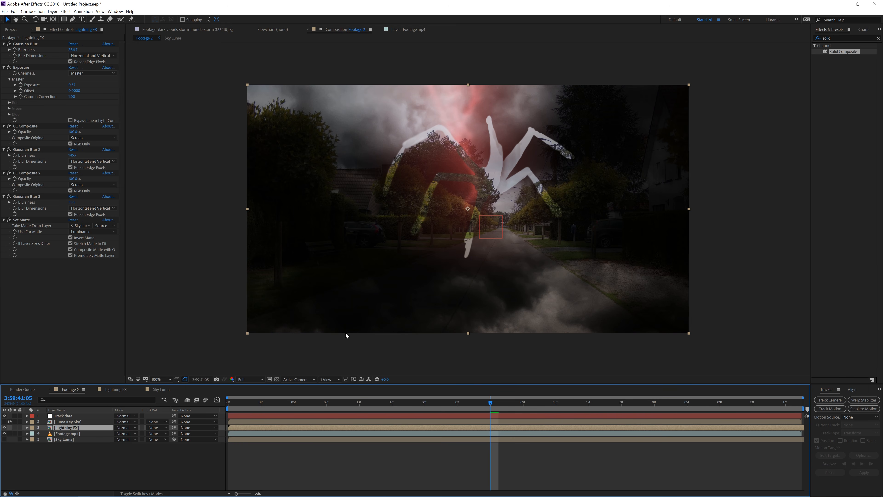
drag(842, 51, 45, 316)
click(72, 273)
drag(108, 278, 35, 347)
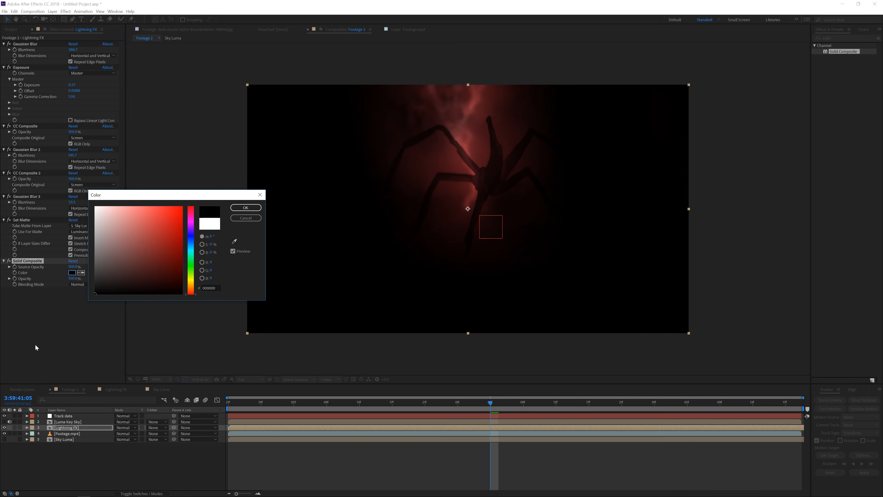
key(Return)
Pre-compose the Lightning FX layer as Lightning FX Comp 1, moving all attributes into it
drag(458, 410, 564, 402)
click(365, 426)
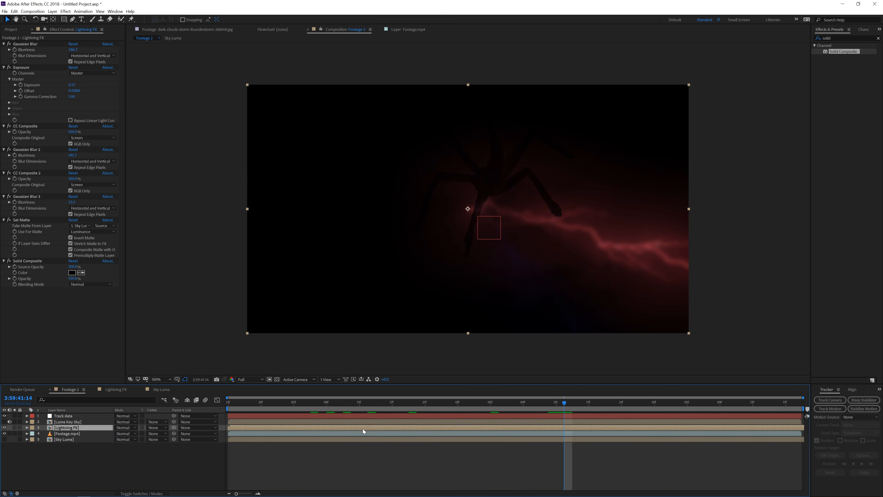
click(52, 11)
click(70, 230)
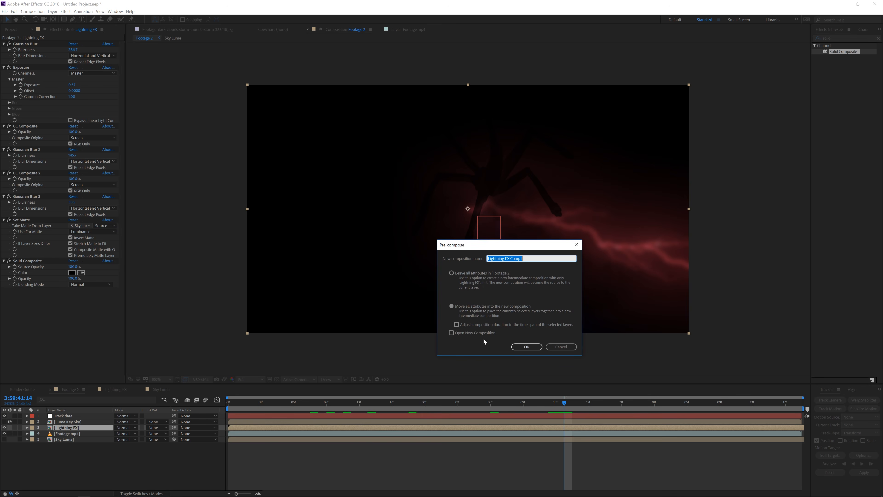
click(526, 346)
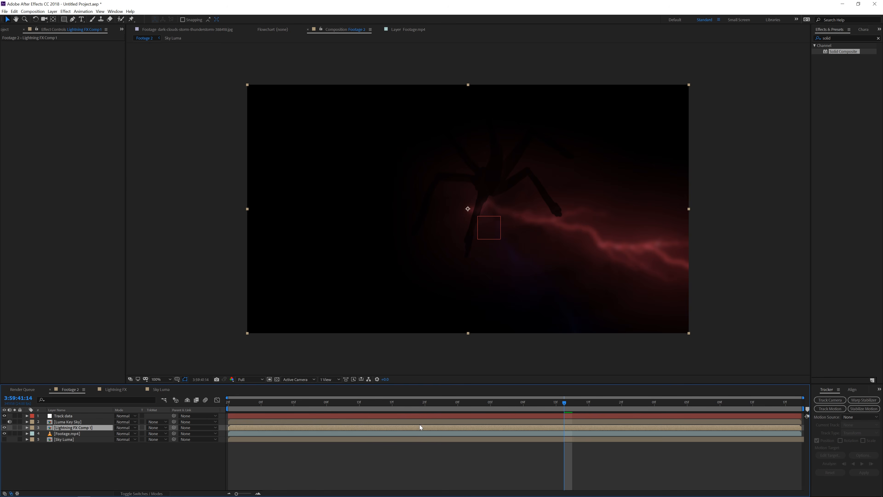
Add the dark clouds storm image to Lightning FX Comp 1 and set the Lightning FX layer's blending mode to Screen
click(11, 29)
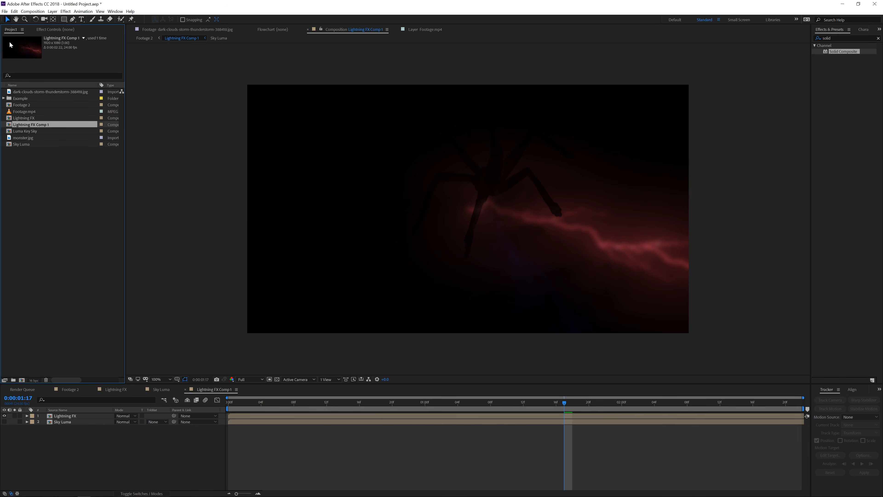
drag(31, 92, 119, 437)
click(64, 416)
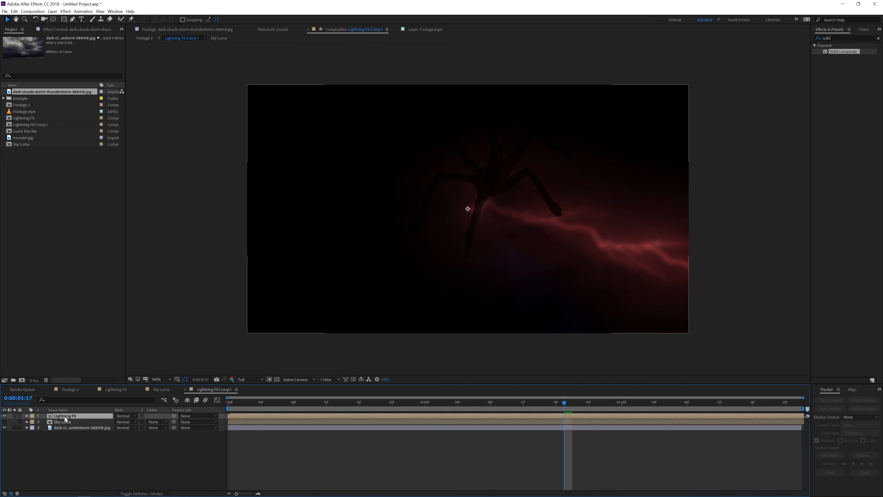
click(131, 417)
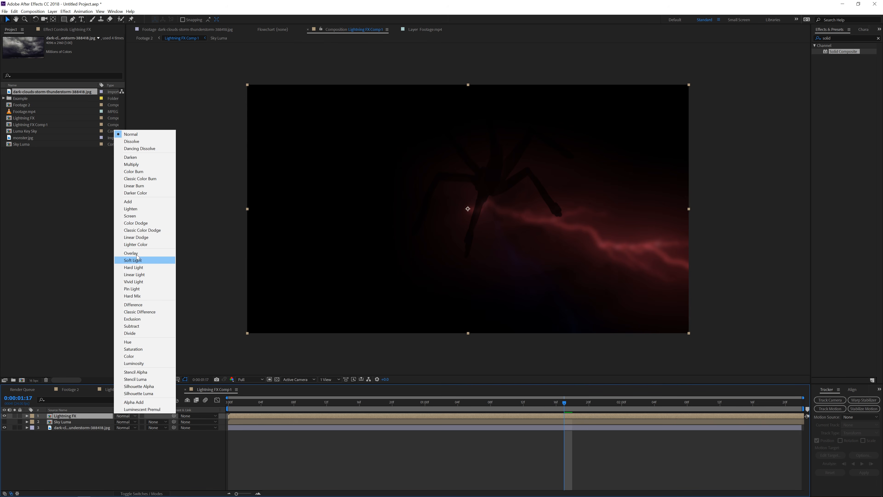
click(138, 216)
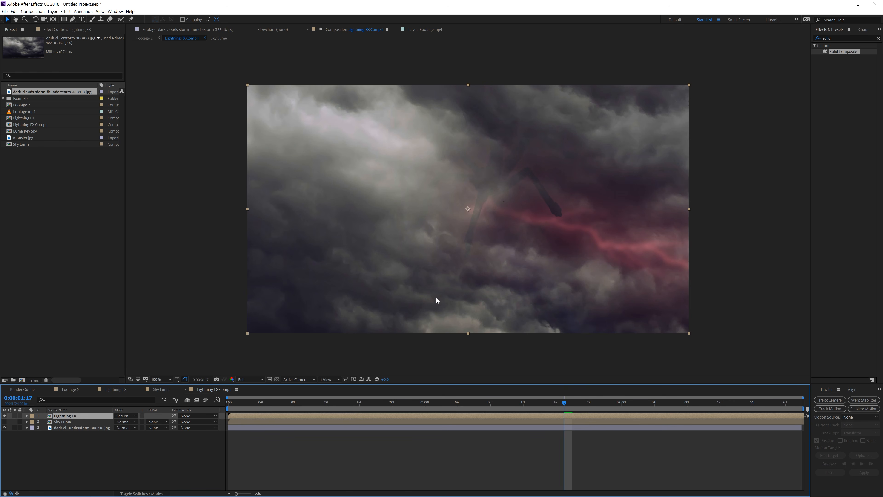
Apply a Tint effect to the dark clouds image layer
click(92, 429)
click(65, 11)
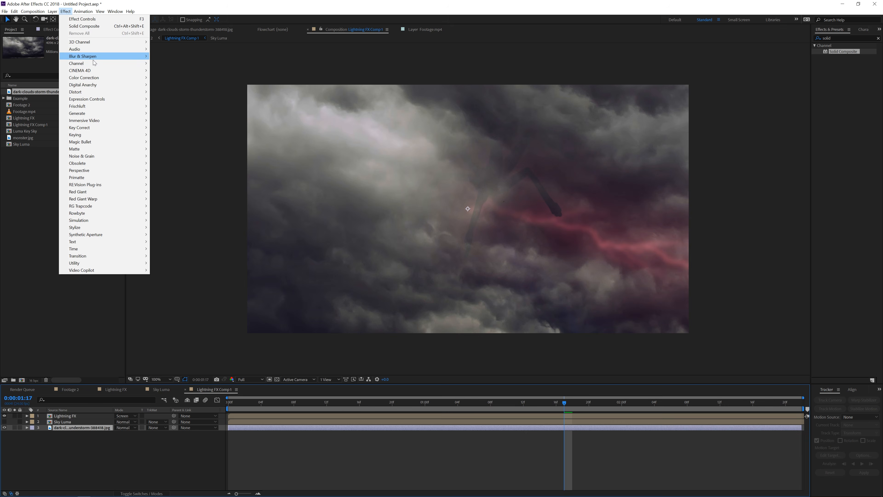
mouse_move(91, 78)
click(174, 298)
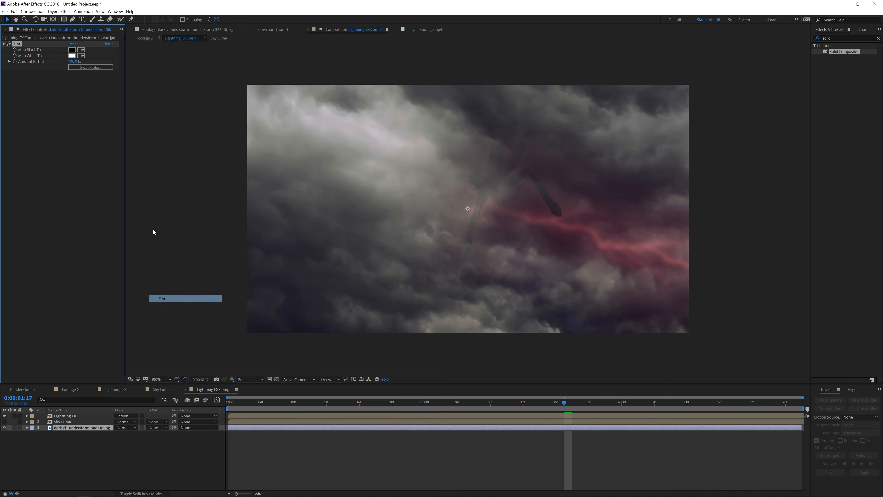
Apply Curves to the clouds layer and pull the curve down to darken it
click(65, 11)
mouse_move(91, 78)
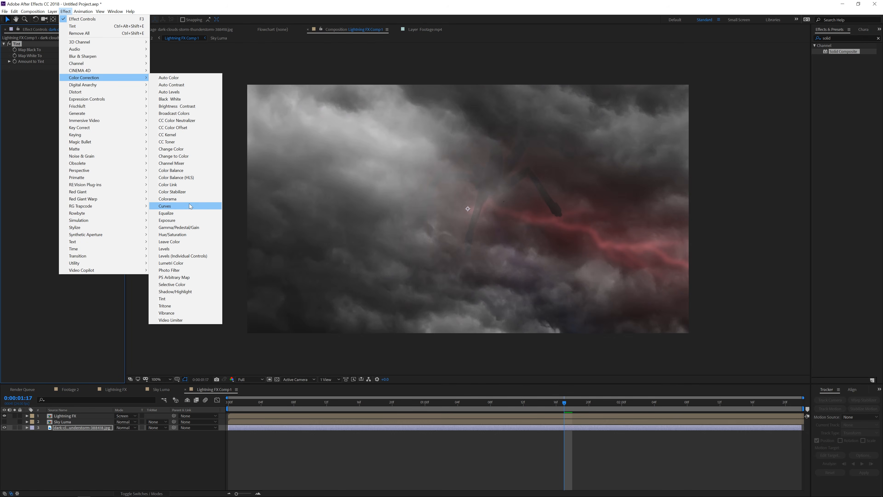
click(190, 206)
drag(56, 145, 56, 159)
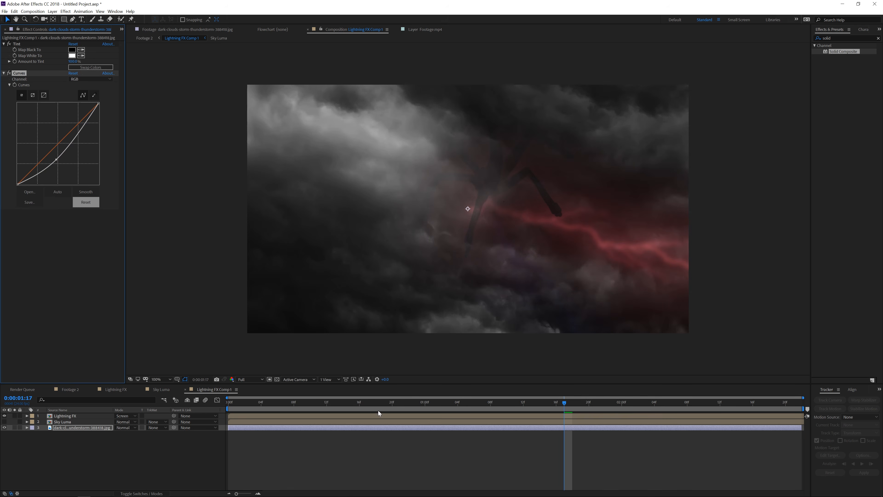
drag(564, 404, 581, 404)
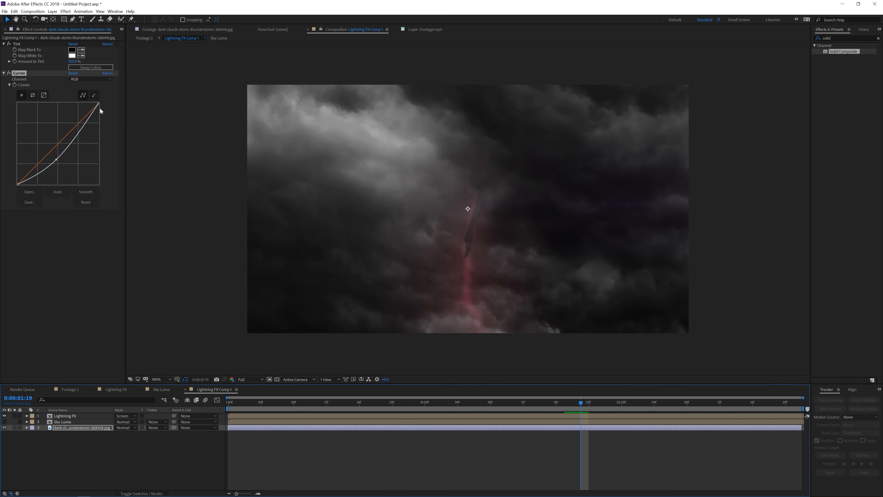
Pull the clouds layer's curve lower and set the Tint's Map White To colour to a red
drag(98, 103, 54, 174)
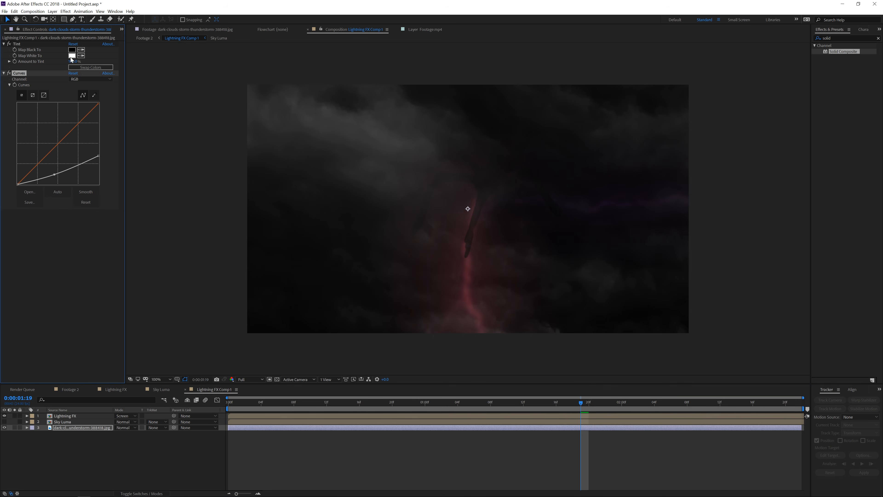
click(72, 56)
mouse_move(171, 224)
mouse_down()
mouse_move(147, 220)
mouse_move(150, 228)
mouse_up()
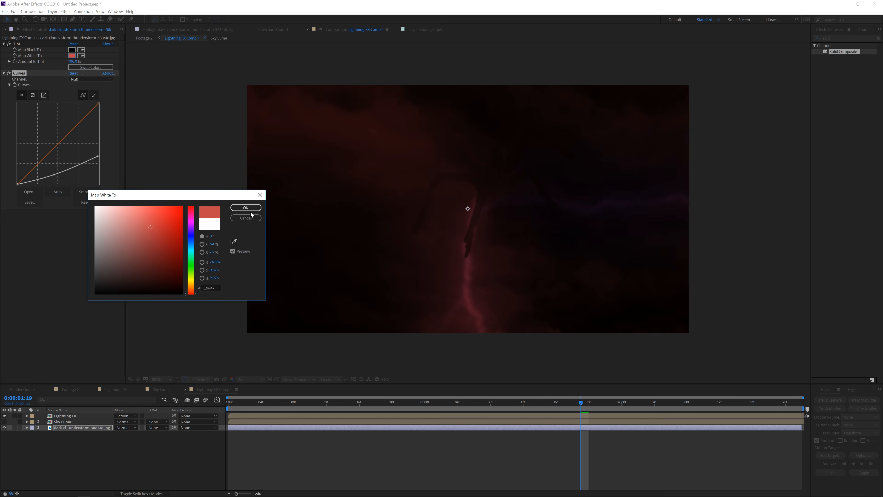
click(250, 209)
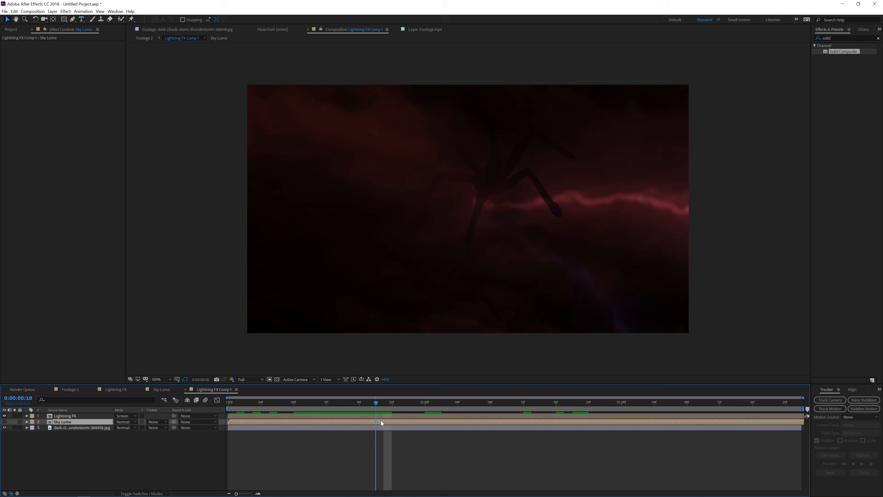
Add a new black solid layer above the dark clouds image in Lightning FX Comp 1
drag(381, 420, 466, 420)
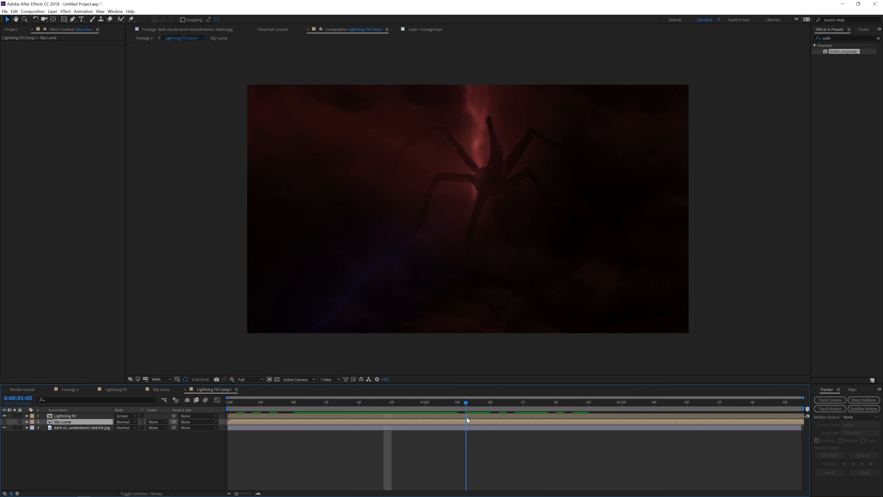
click(475, 427)
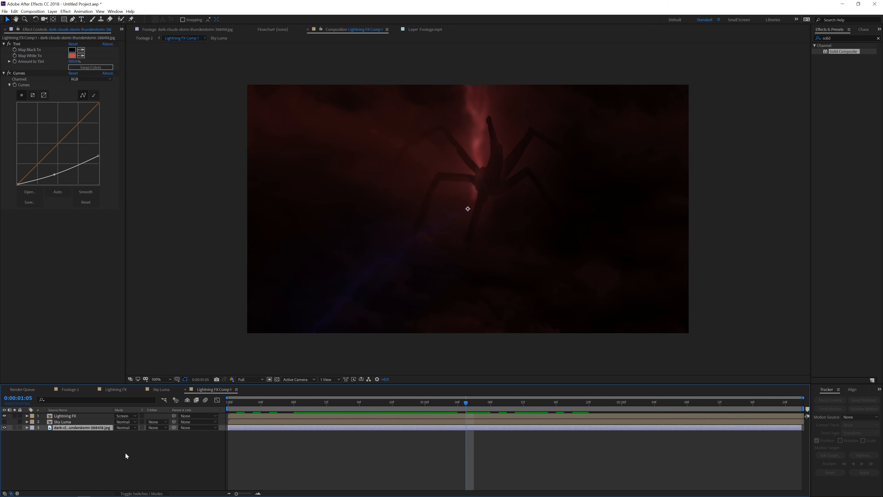
right_click(107, 471)
mouse_move(135, 399)
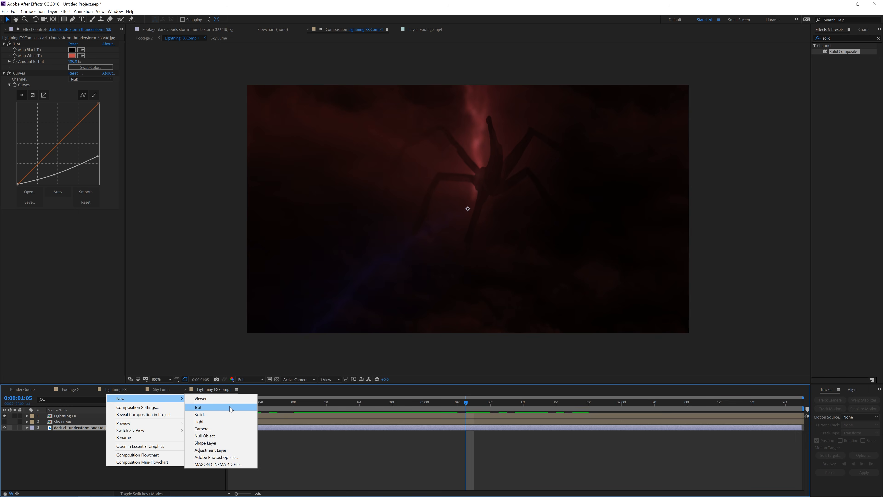
click(207, 414)
click(303, 468)
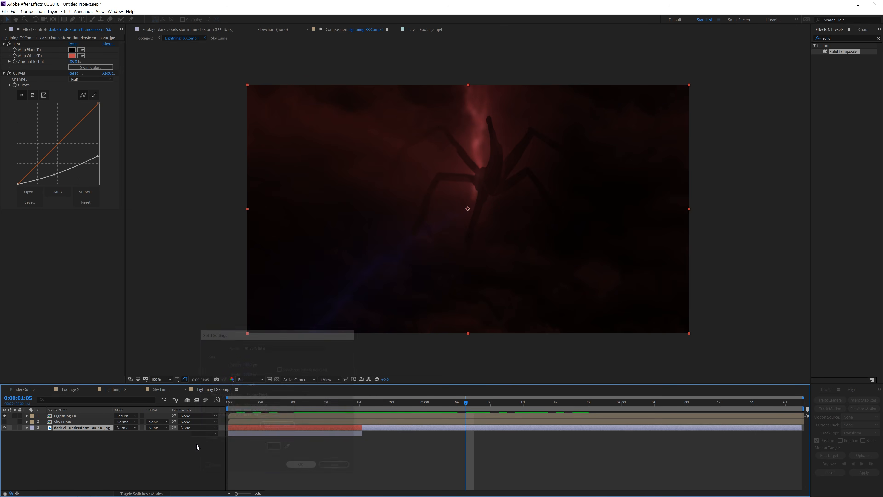
Apply the Atmospheric Smoke presets to the solid and delete the extra Fractal Noise effect
click(837, 35)
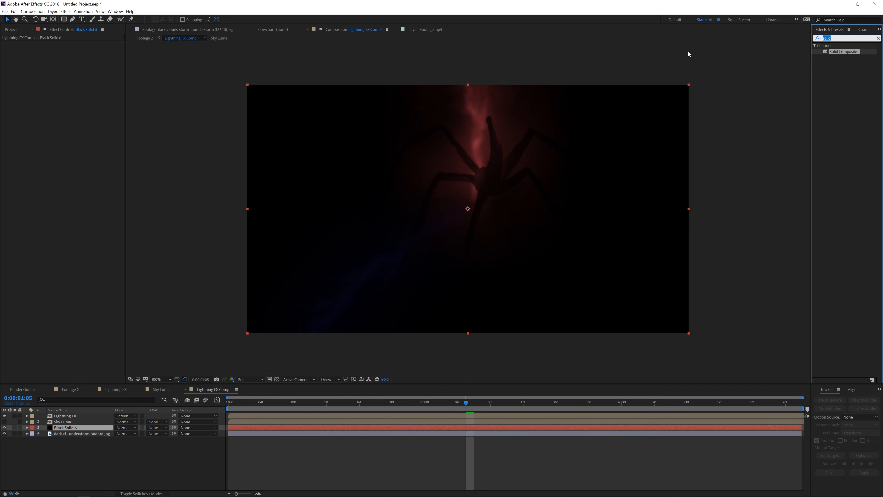
text(atmo)
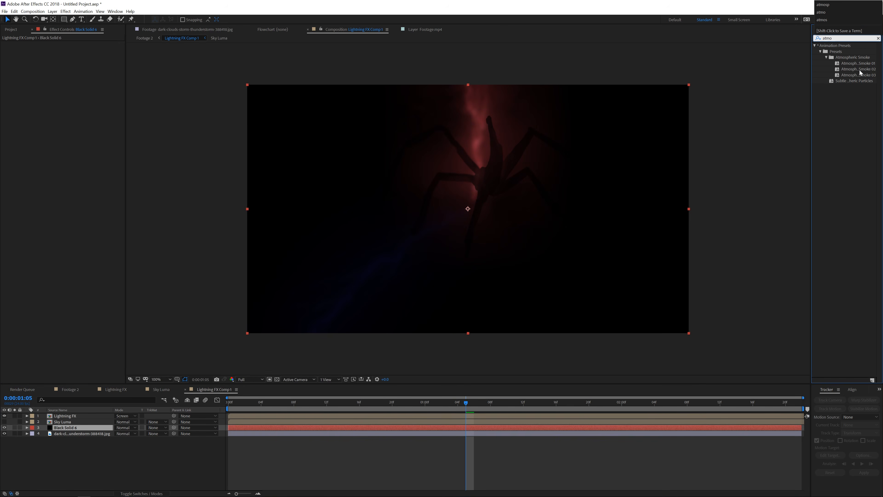
drag(863, 77, 72, 427)
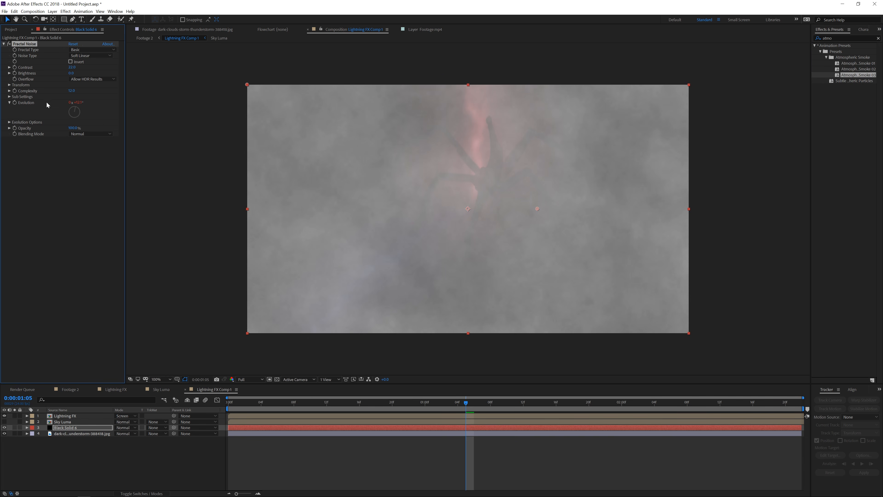
drag(858, 62, 48, 167)
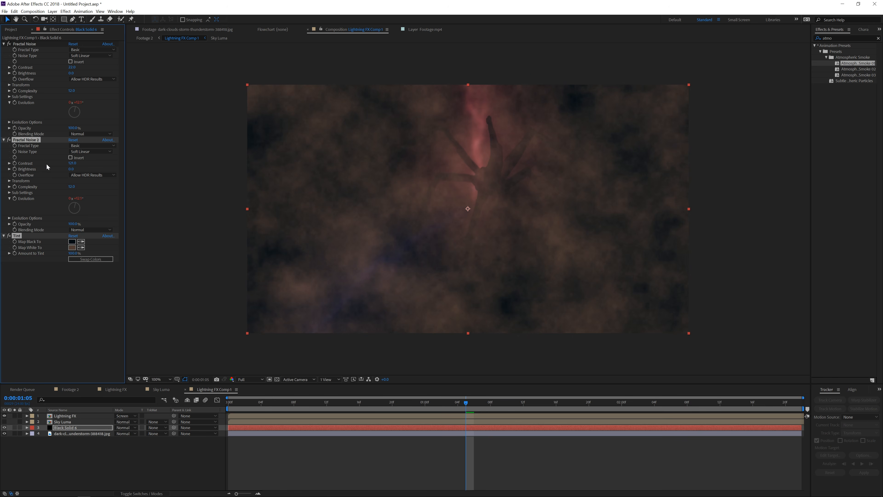
click(30, 45)
key(Delete)
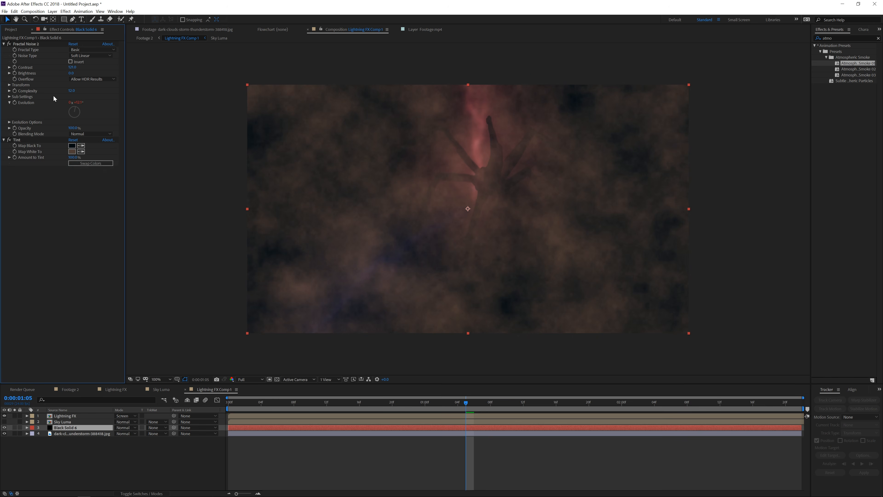
Set the smoke solid's Tint Map White To colour to a deep red
click(72, 152)
drag(159, 232, 152, 271)
click(190, 207)
key(Return)
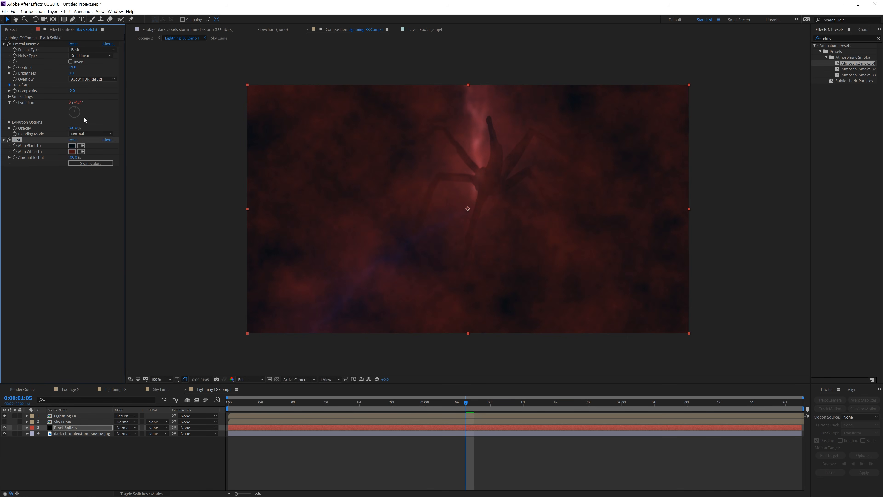
Expand the Fractal Noise transform settings and set its Scale to 500
click(74, 103)
text(2)
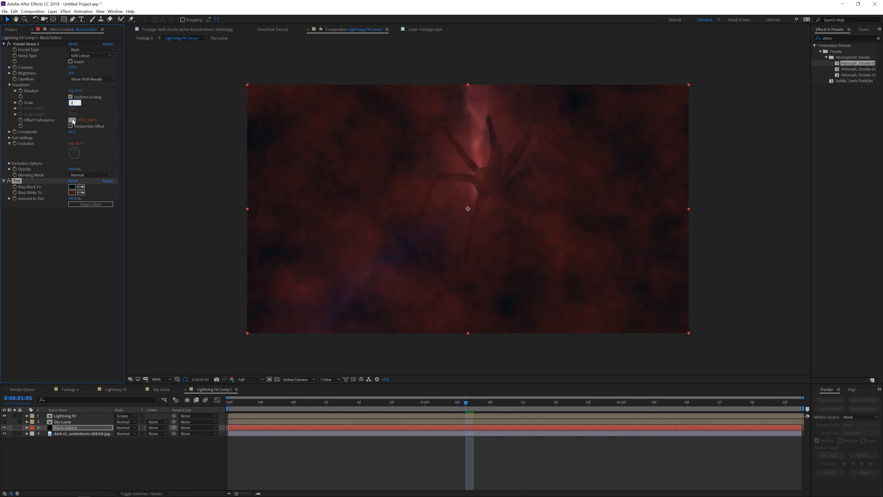
text(500)
click(70, 255)
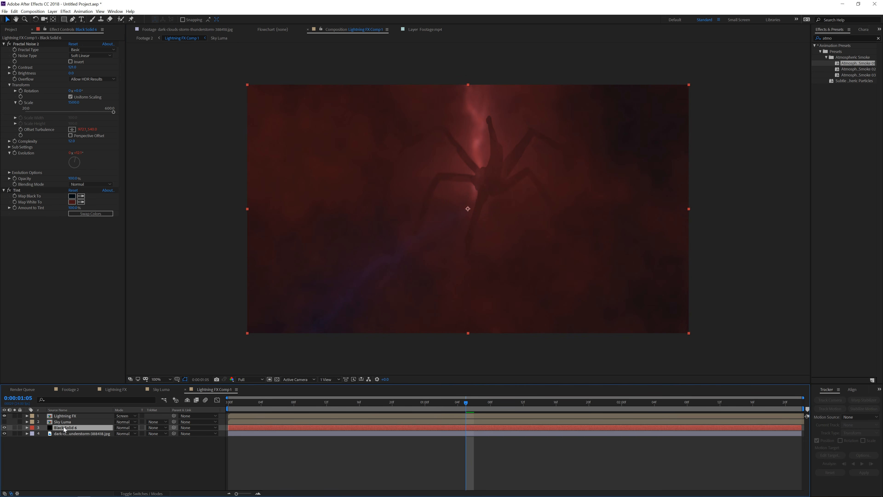
Change the smoke solid's Tint Map White To colour to a darker red
drag(388, 401, 408, 401)
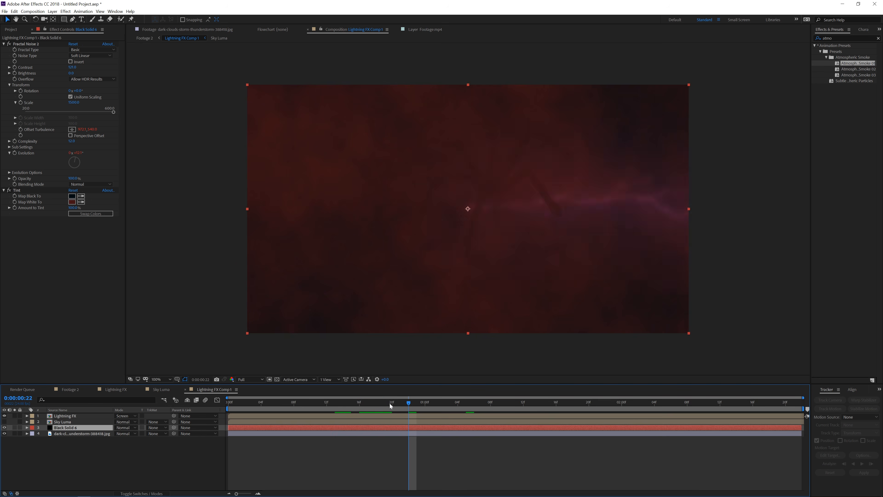
click(72, 201)
click(154, 281)
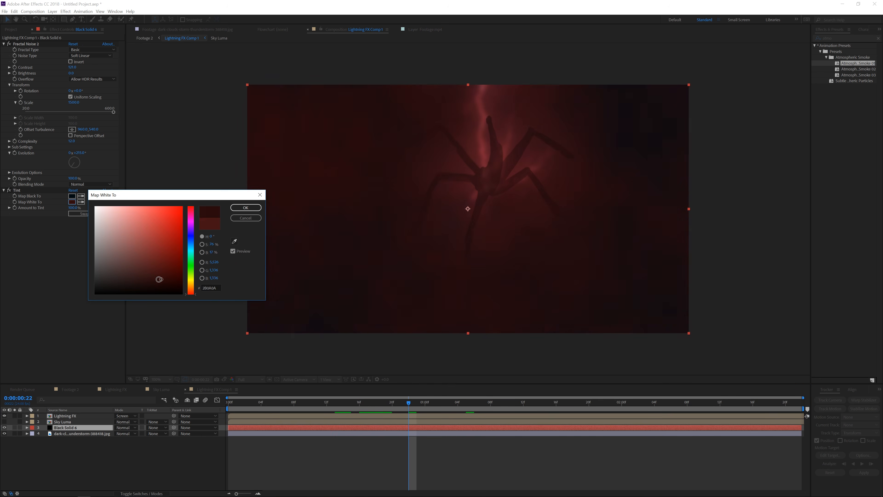
click(246, 207)
Preview the composition's animation along the timeline
drag(275, 404, 359, 403)
key(space)
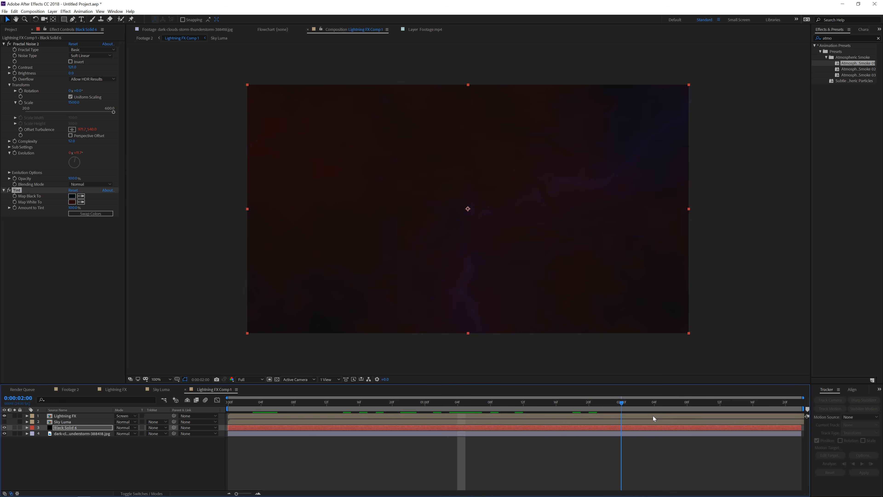
drag(693, 418, 441, 419)
Open the Lightning FX comp and set the second lightning solid's Advanced Lightning Glow Opacity to 0
click(62, 428)
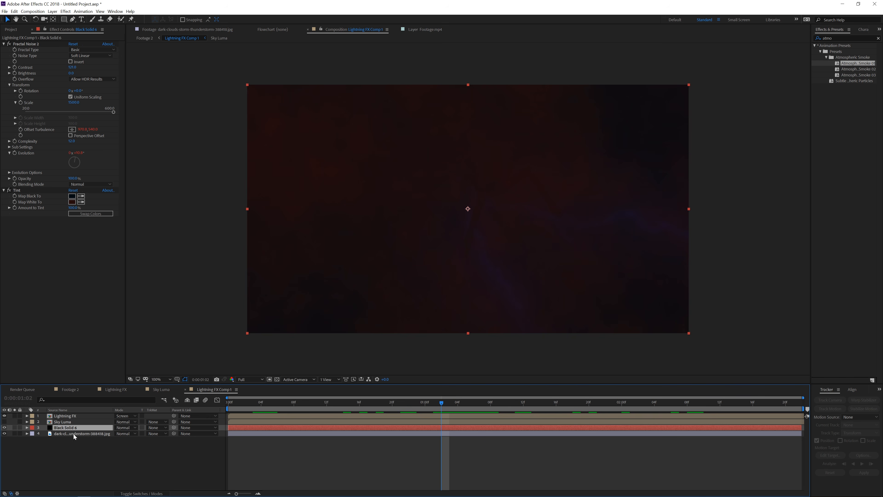
click(69, 416)
double_click(76, 417)
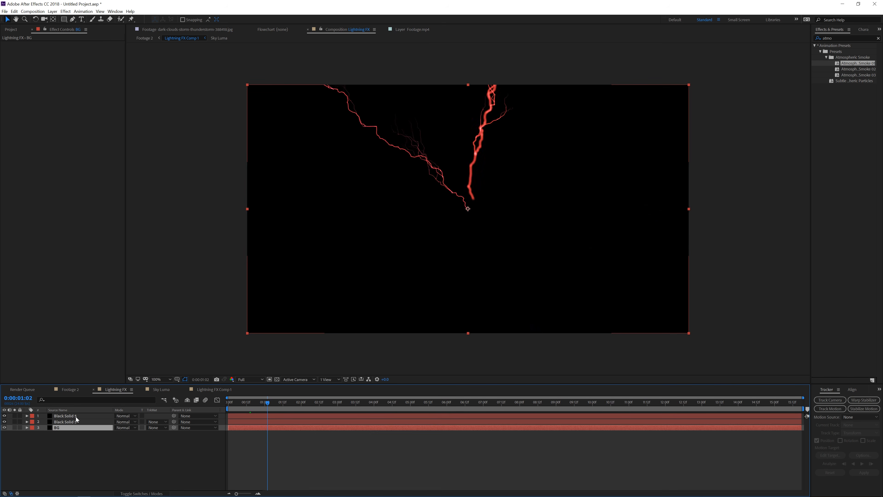
click(71, 421)
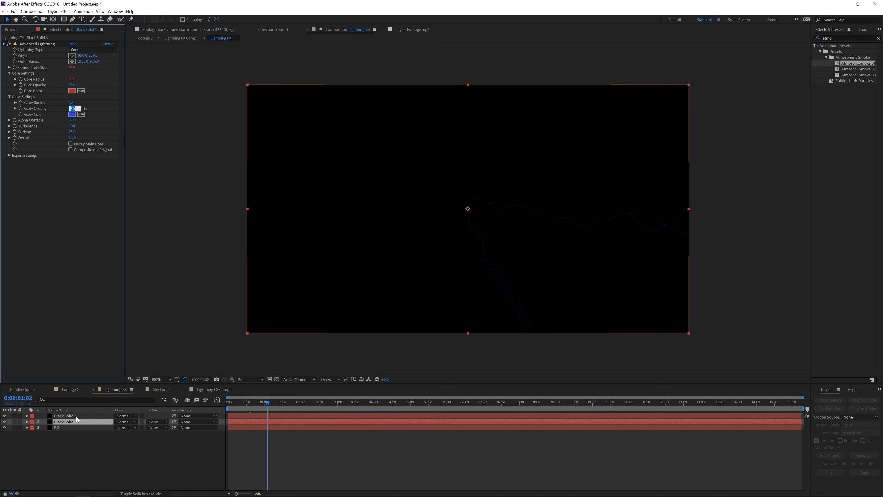
key(ctrl+Up)
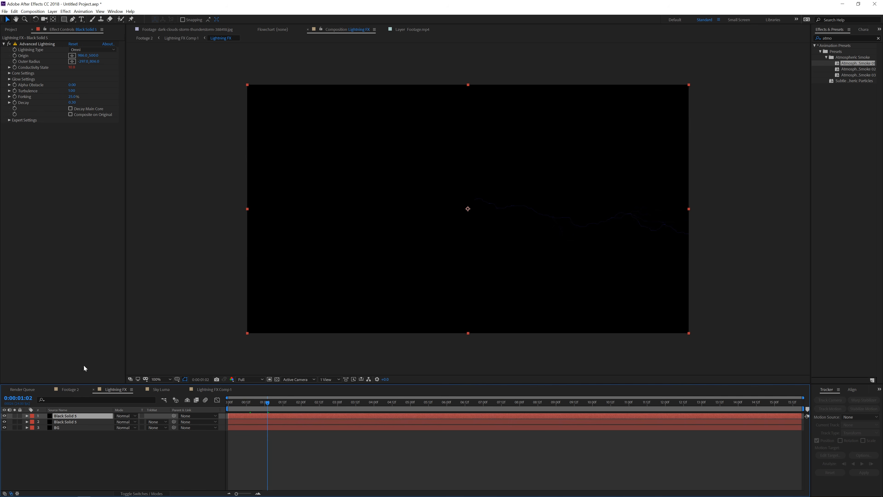
click(10, 80)
click(73, 91)
text(0)
key(Return)
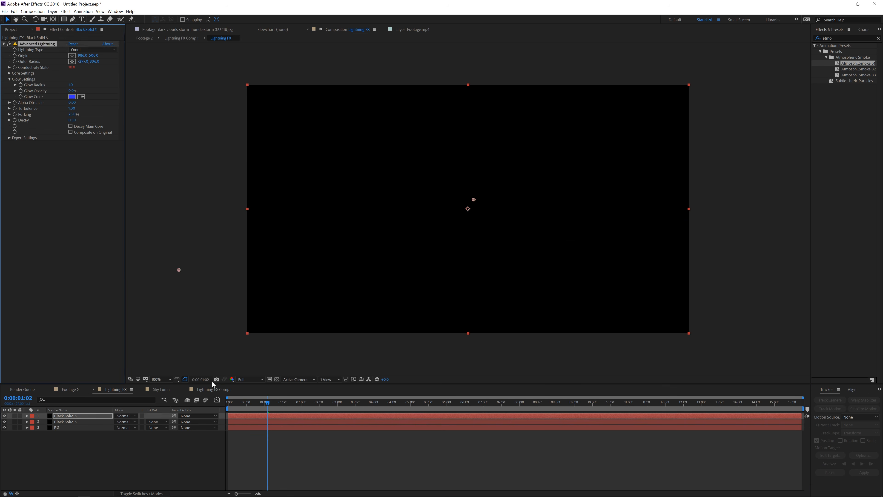
Back in Lightning FX Comp 1, increase Gaussian Blur 3's blurriness on the Lightning FX layer, then switch to Footage 2
click(118, 471)
click(214, 389)
drag(291, 403, 327, 391)
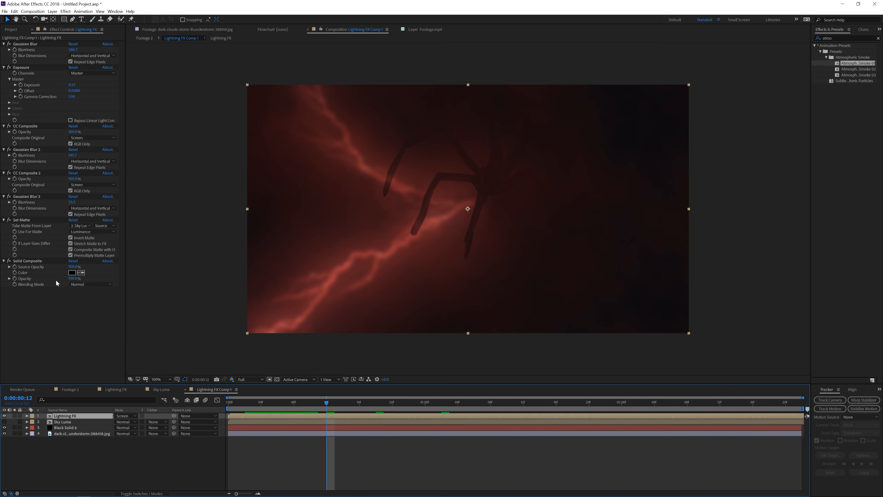
drag(72, 202, 127, 201)
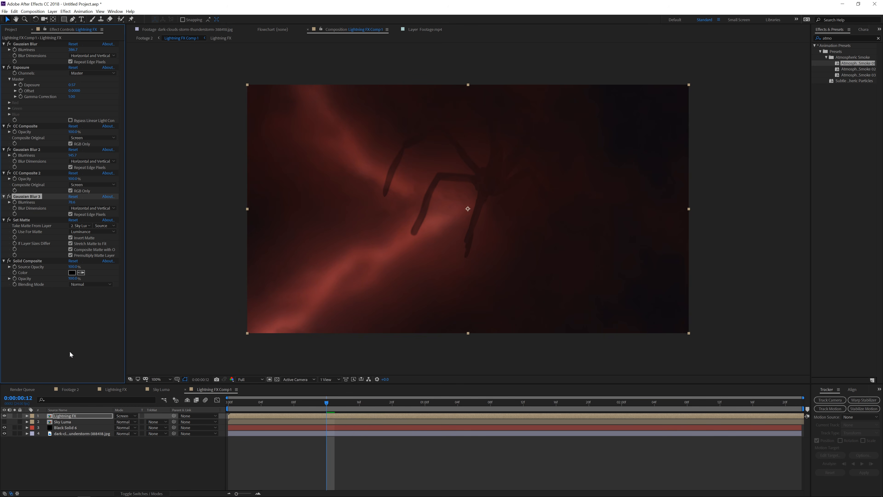
click(74, 416)
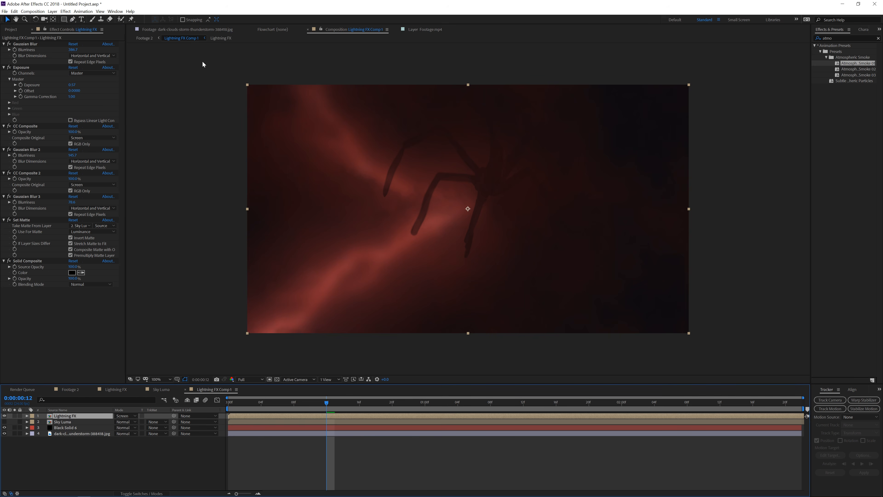
click(86, 389)
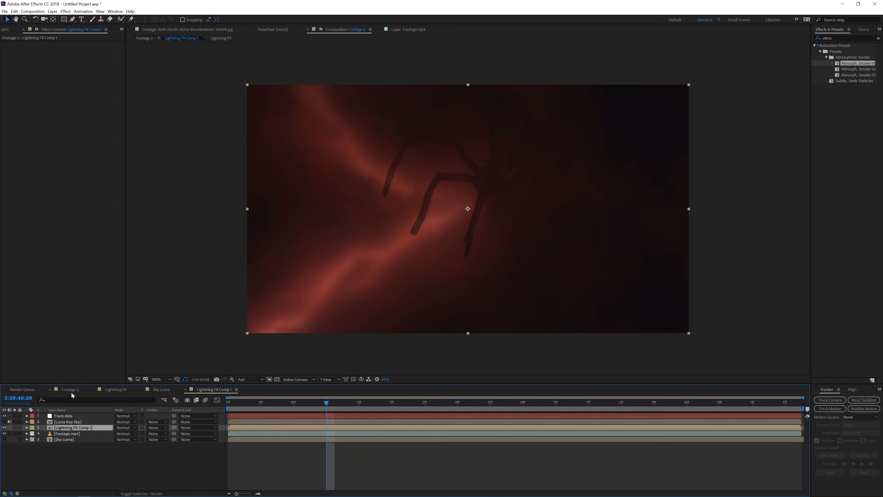
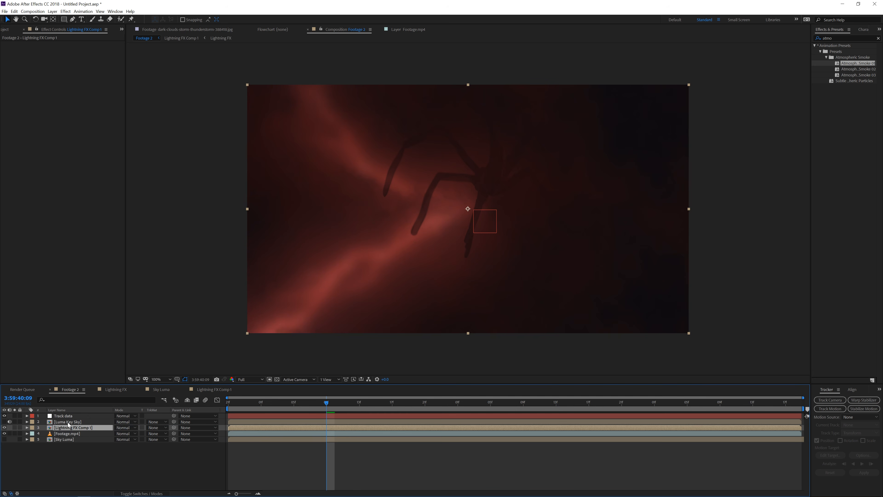
Set the Lightning FX Comp 1 layer's track matte to Luma Matte, using the Luma Key Sky layer above it
click(81, 422)
click(4, 421)
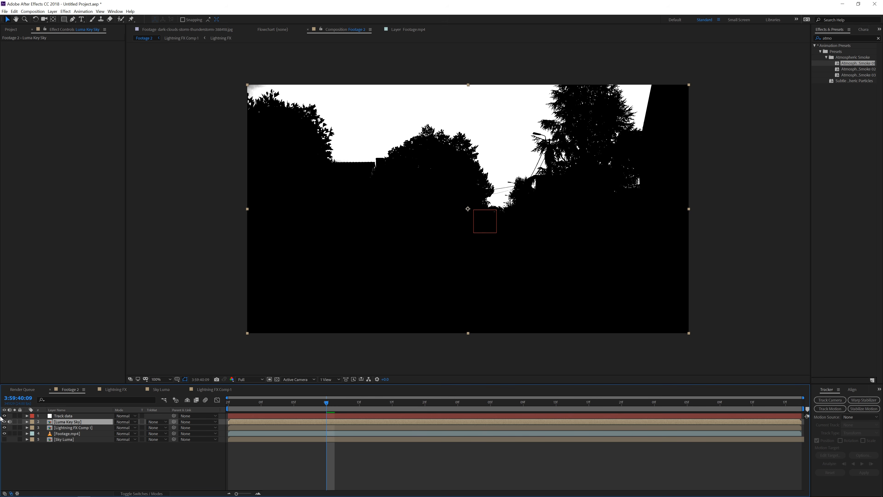
click(4, 421)
click(98, 427)
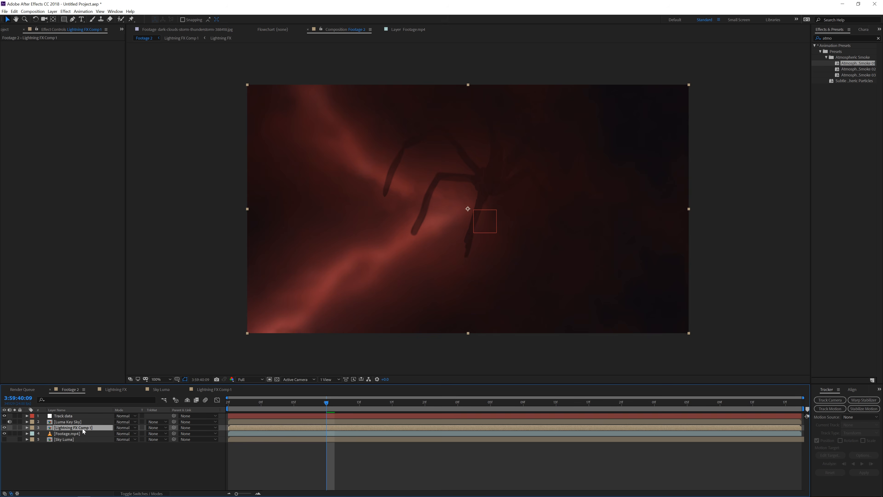
click(164, 428)
click(176, 460)
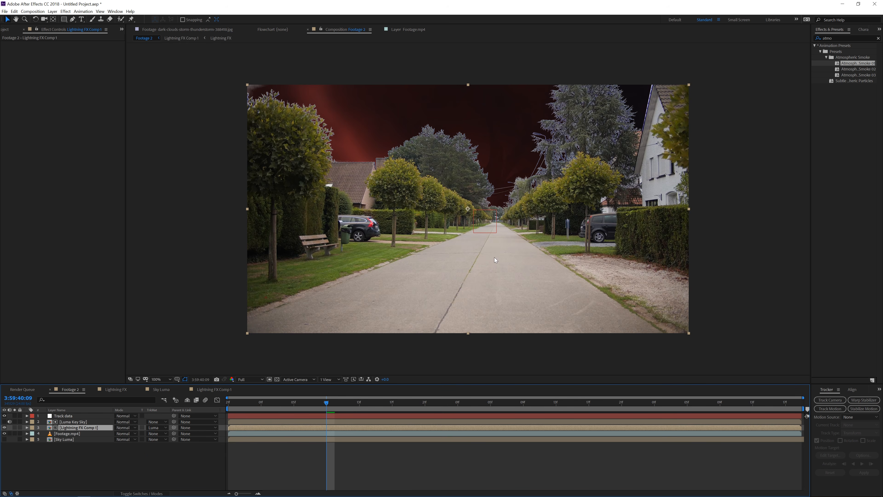
Reposition and enlarge the Lightning FX Comp 1 layer so the lightning fills the sky area
drag(291, 403, 392, 402)
drag(500, 283, 490, 231)
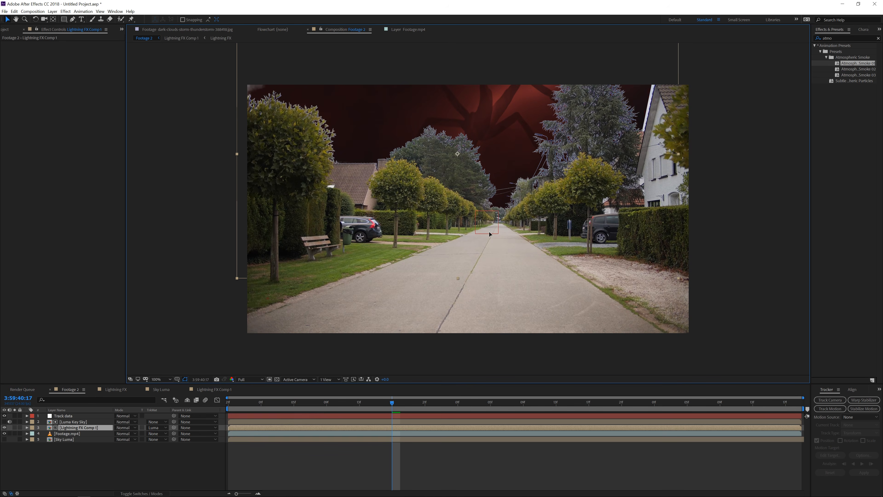
drag(678, 279, 720, 298)
drag(383, 401, 468, 398)
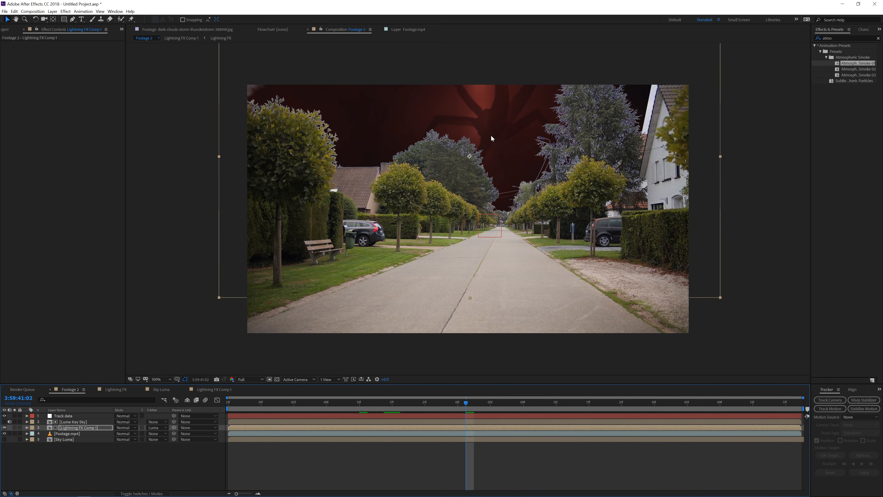
drag(500, 153, 502, 179)
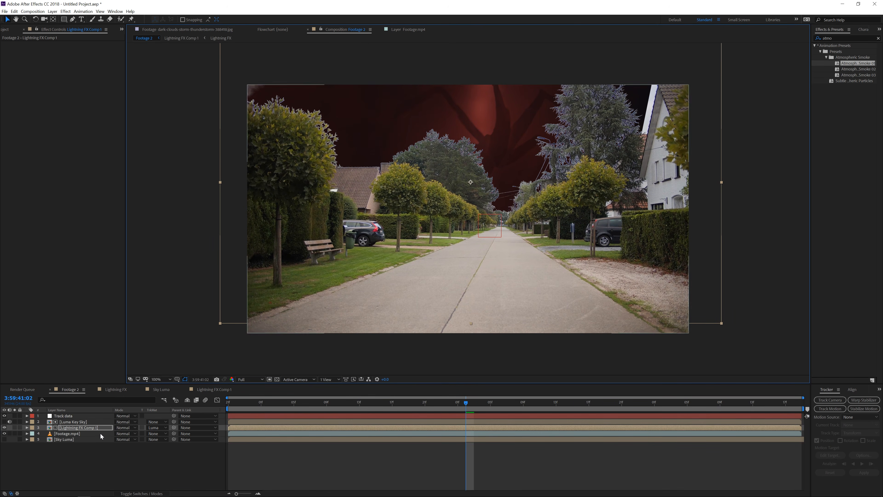
Parent the Lightning FX Comp 1 layer to the Track data layer and check it at several frames
drag(174, 427, 77, 418)
click(387, 403)
click(333, 403)
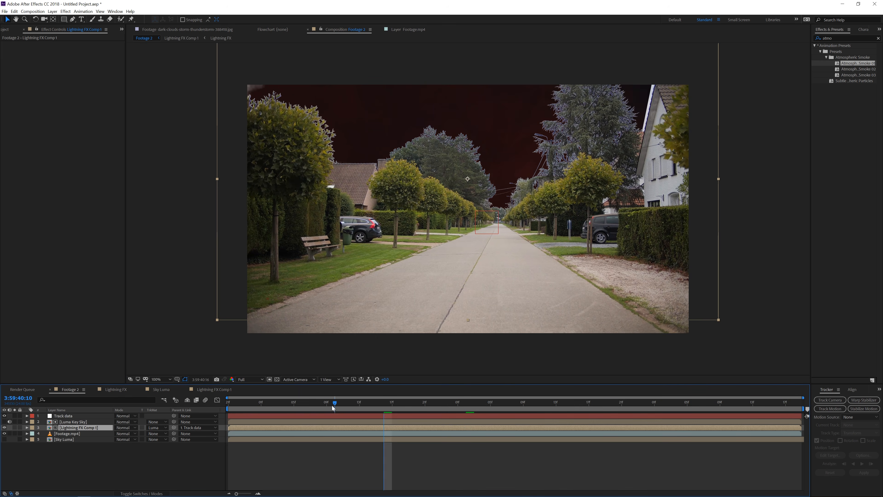
click(283, 403)
click(489, 404)
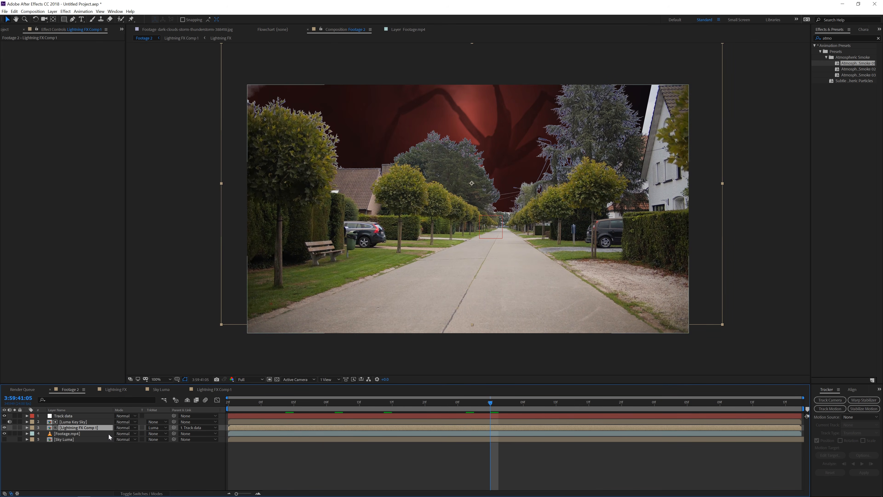
Apply Curves to the Footage.mp4 layer and lower the curve to darken the footage
click(59, 435)
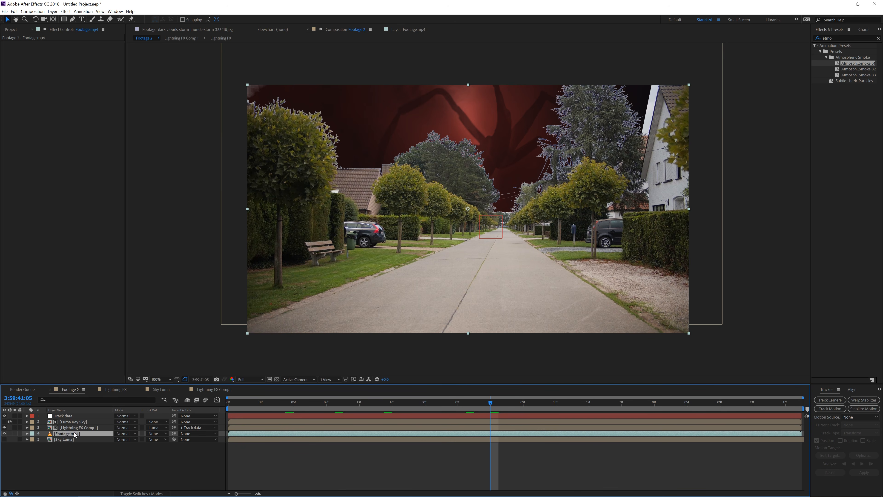
click(66, 12)
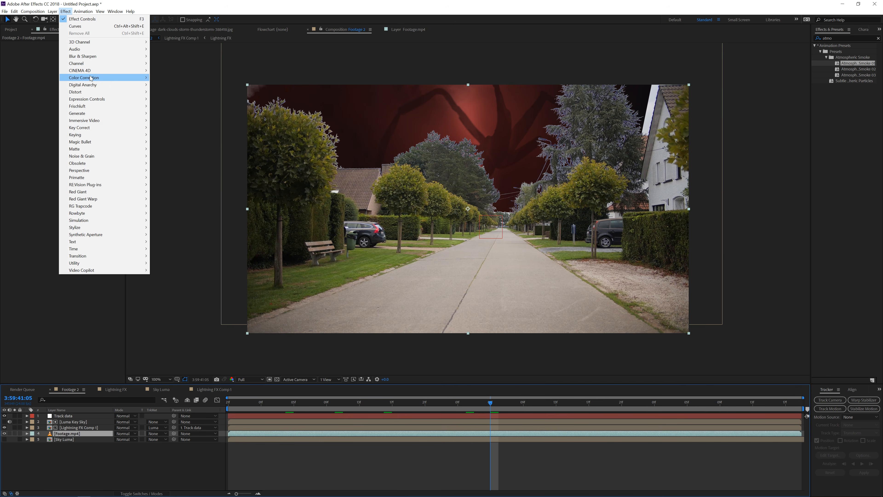
mouse_move(91, 80)
click(172, 207)
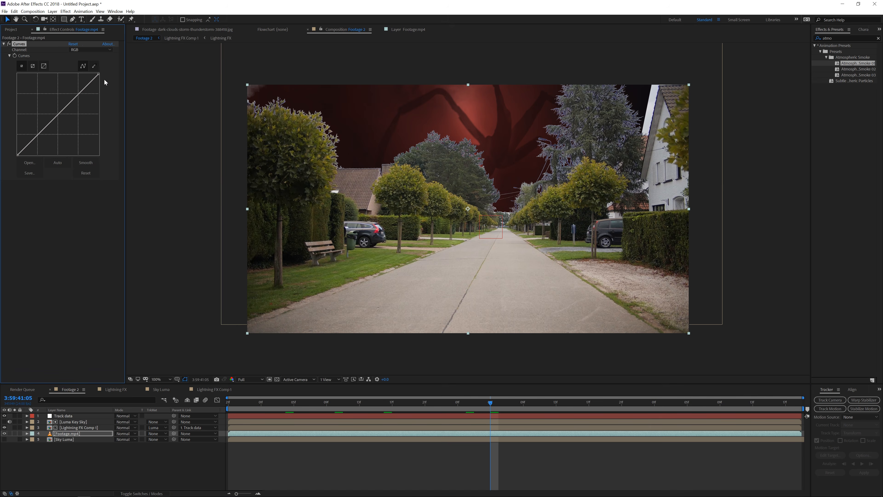
drag(98, 73, 116, 134)
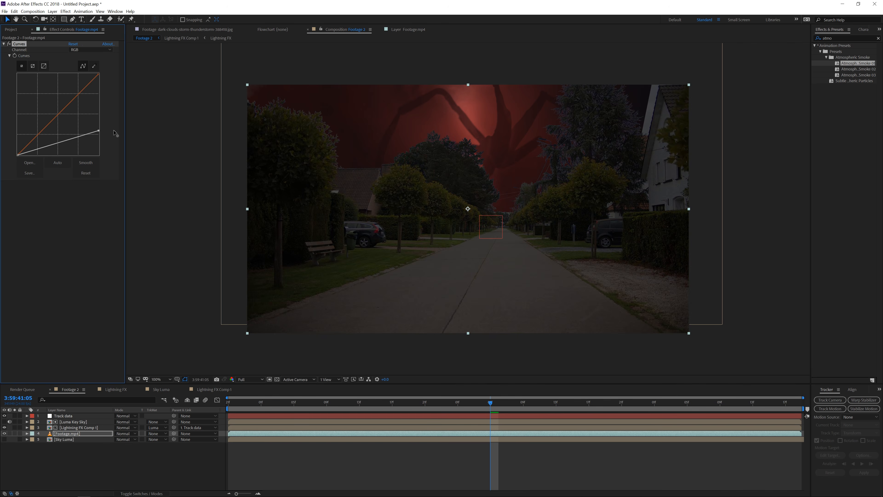
drag(60, 142, 57, 147)
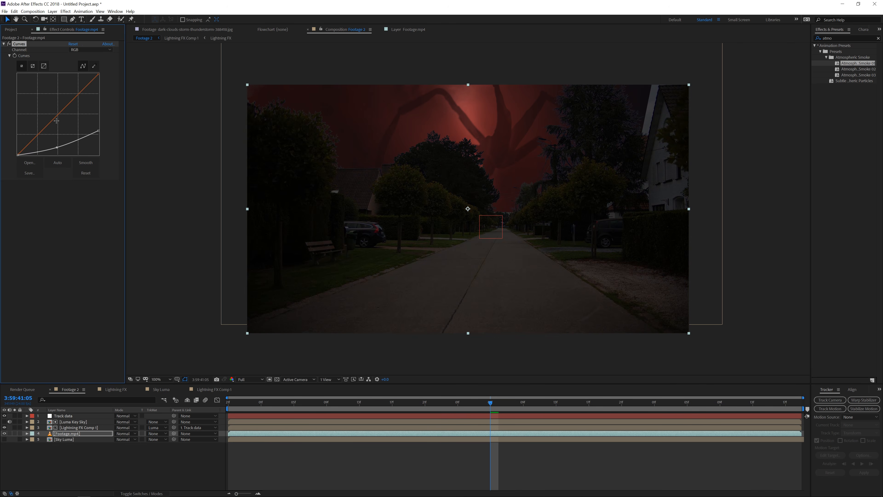
Add a Tritone effect to the footage and set its Midtones colour to a dark red
click(65, 11)
mouse_move(121, 81)
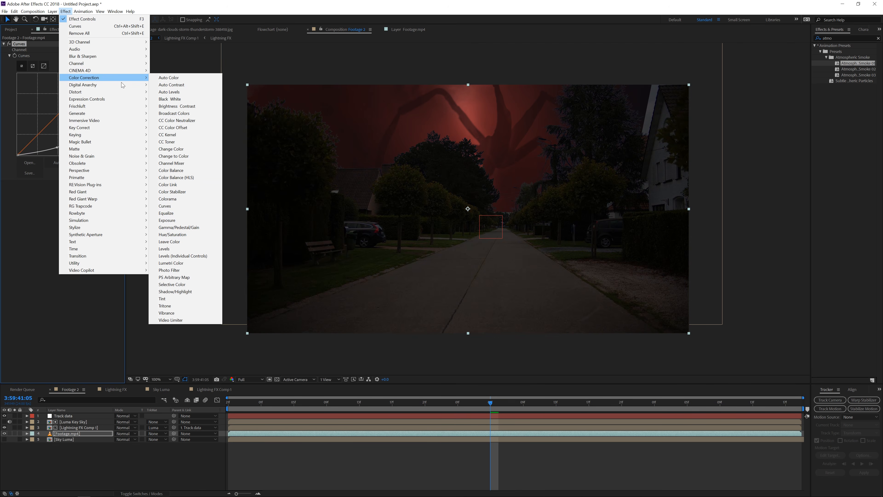
click(184, 306)
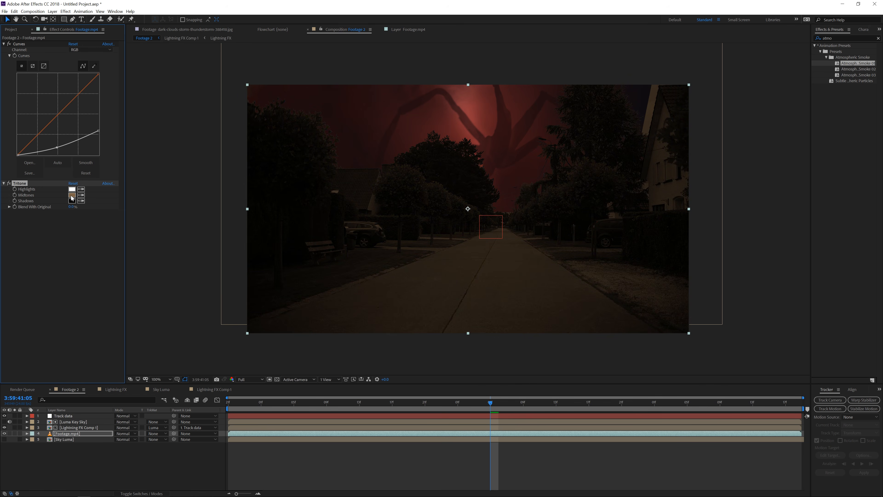
click(73, 196)
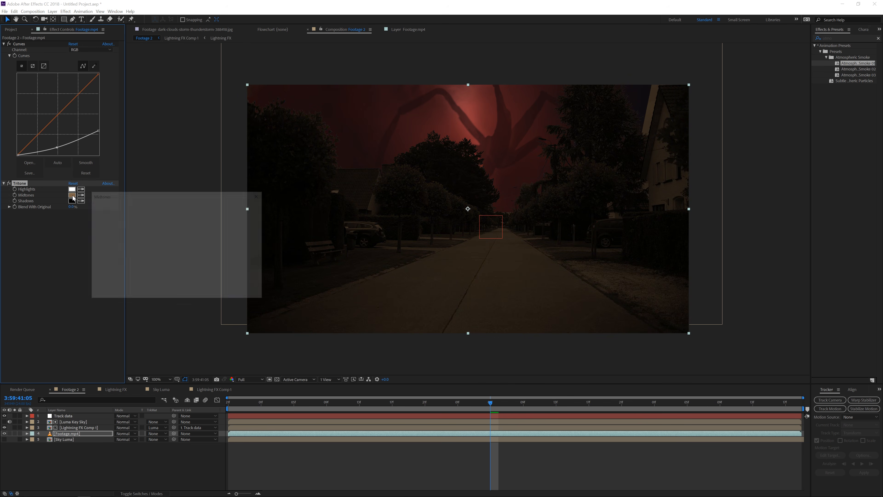
drag(190, 240, 189, 197)
drag(159, 242, 159, 231)
click(245, 207)
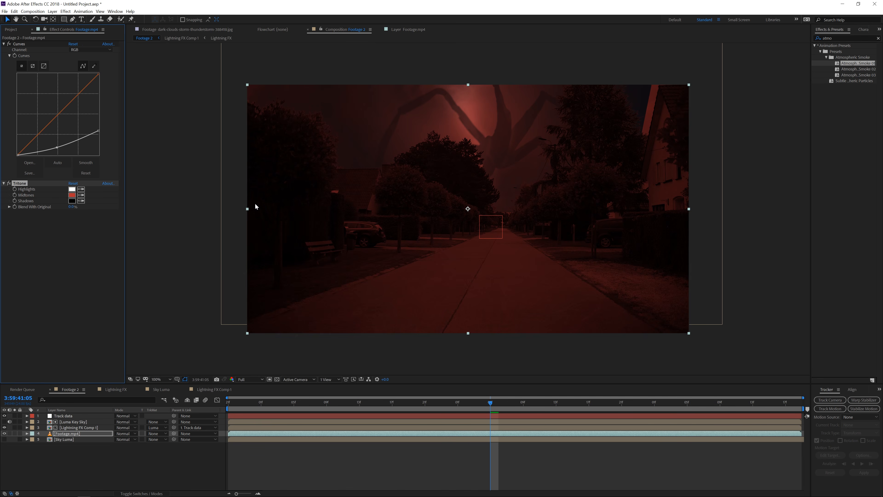
Add an Exposure effect to the footage and lower its Exposure value
click(66, 12)
mouse_move(111, 77)
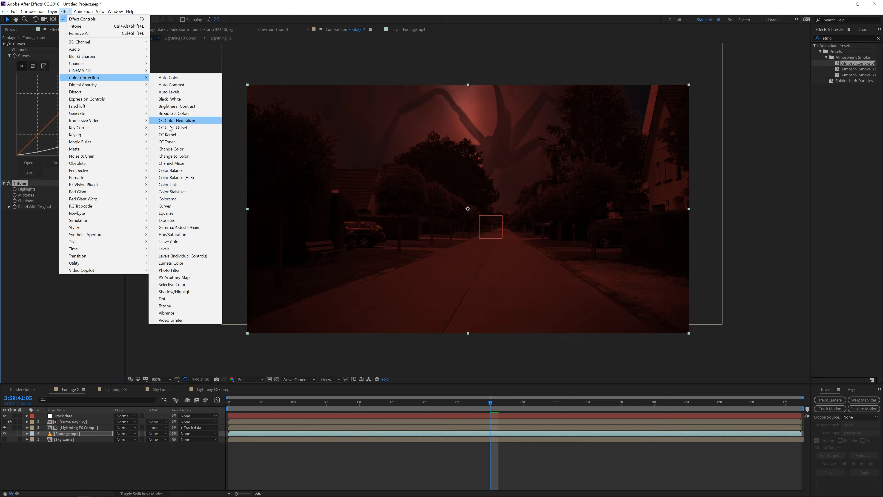
click(192, 221)
drag(72, 230, 56, 232)
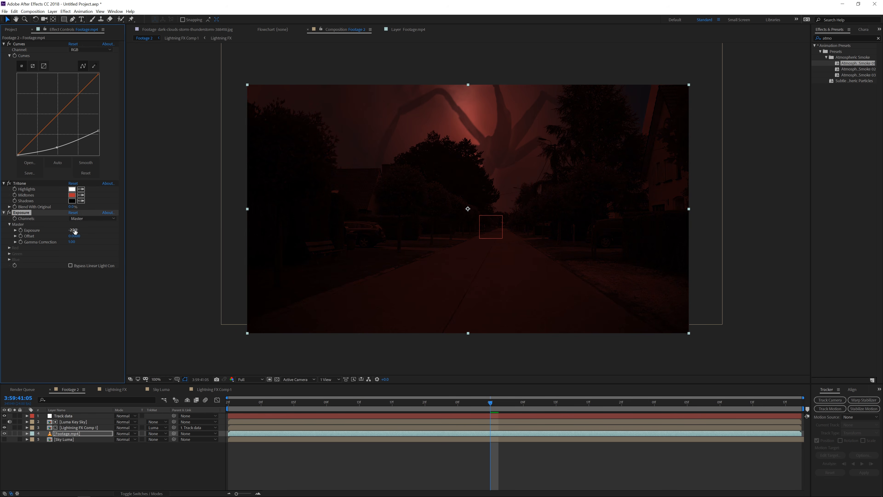
Change the Tritone Midtones colour to a lighter red
click(71, 194)
click(144, 216)
drag(144, 217, 144, 211)
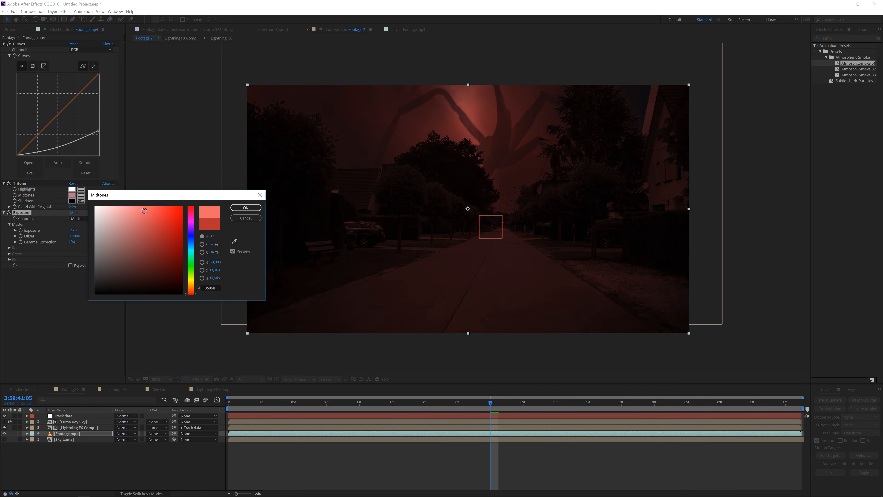
click(245, 207)
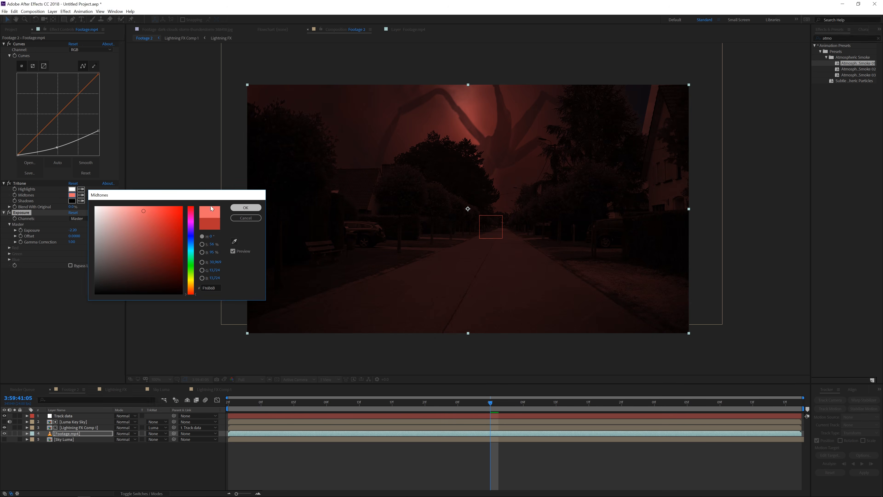
Add a wiggle expression to the Exposure property so the brightness flickers
alt+click(21, 230)
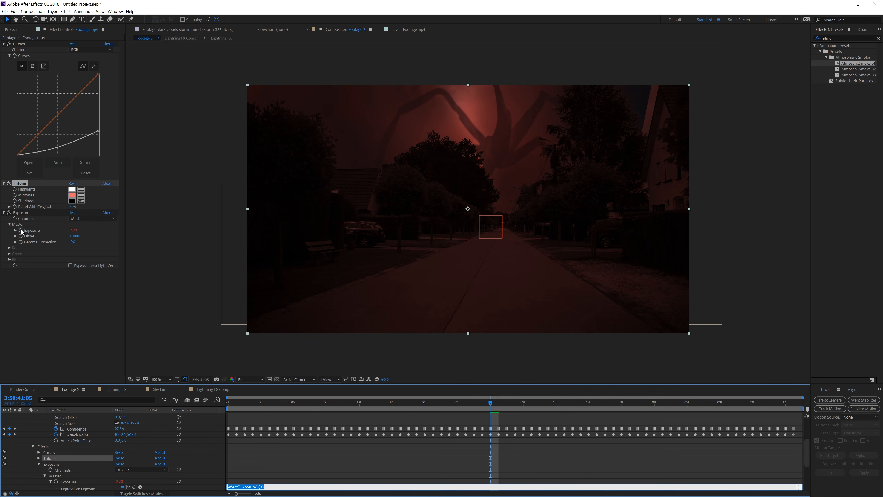
text(wiggle(10,5)
click(282, 462)
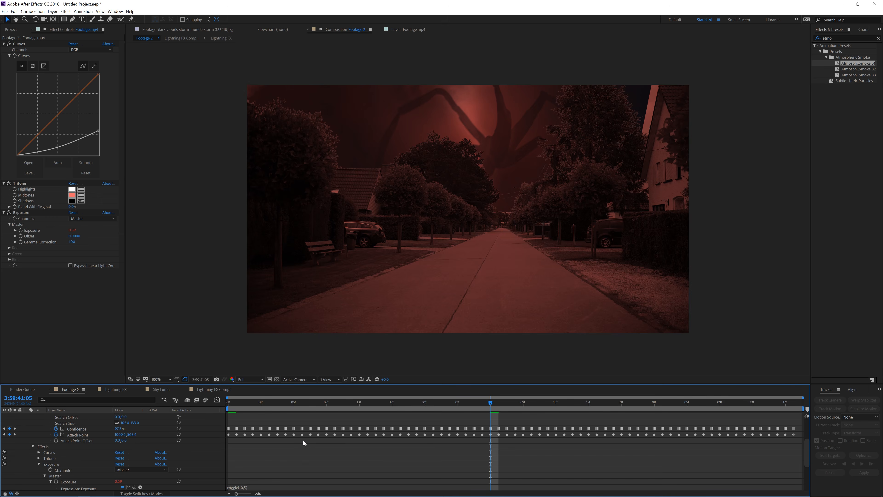
Lower the Exposure value slightly further and raise the Curves midtone point on the footage
drag(260, 402, 333, 404)
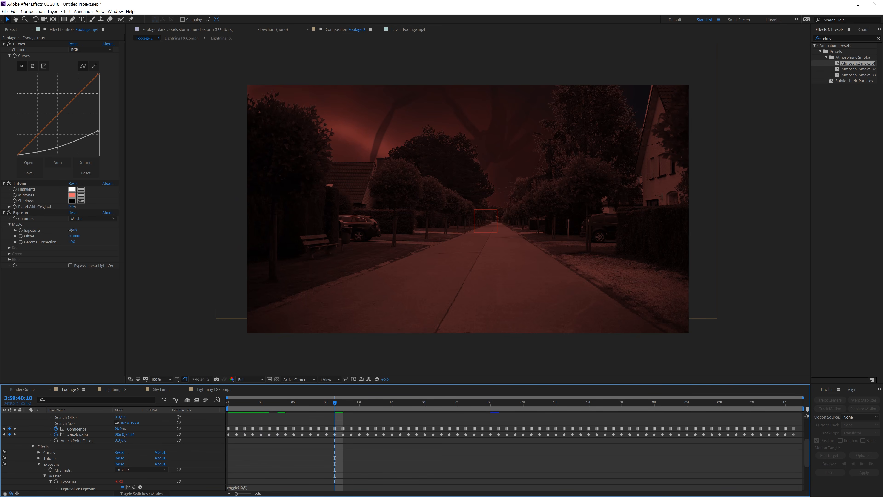
drag(70, 230, 59, 230)
drag(55, 147, 72, 144)
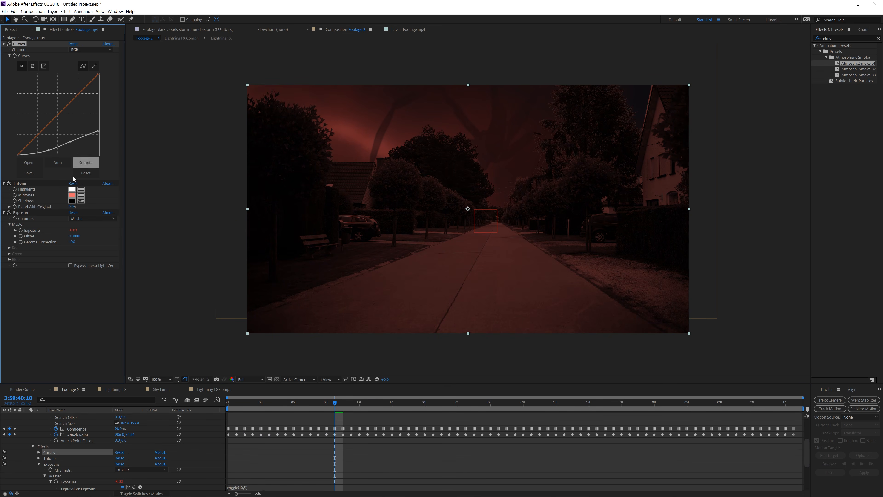
Increase Tritone's Blend With Original on the footage and collapse the layer's properties
drag(71, 206, 100, 203)
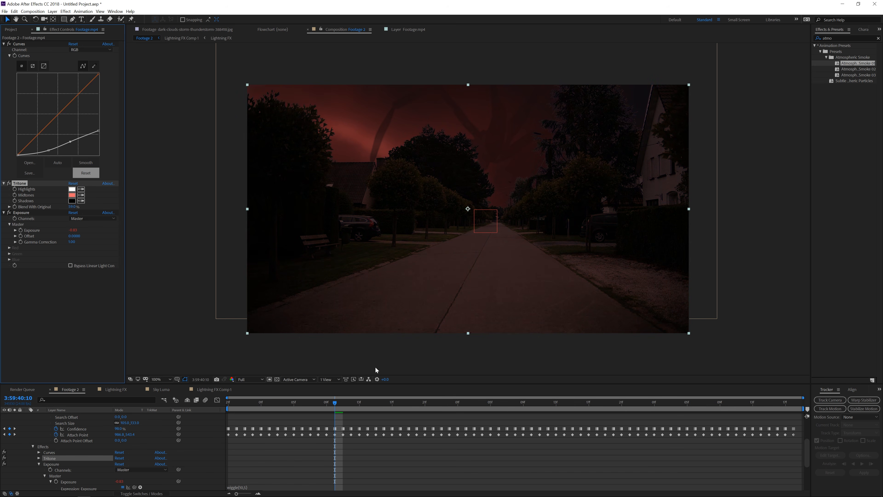
drag(363, 403, 257, 412)
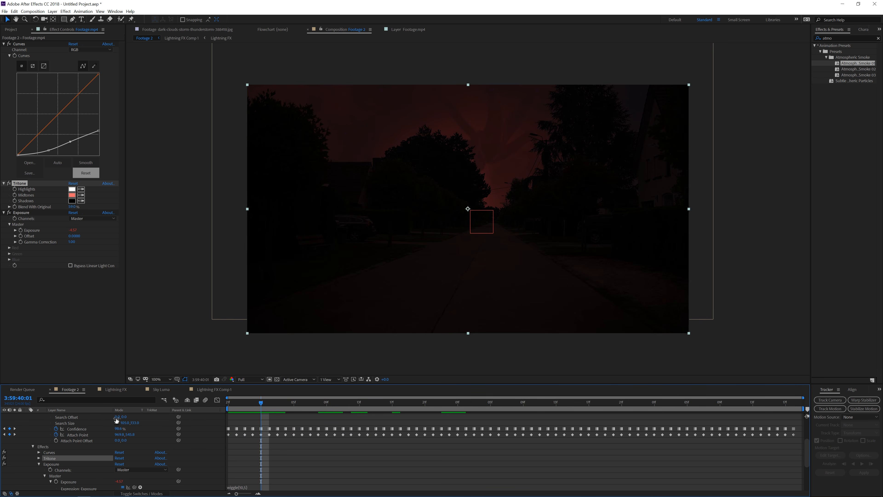
scroll(43, 448, up, 3)
click(28, 433)
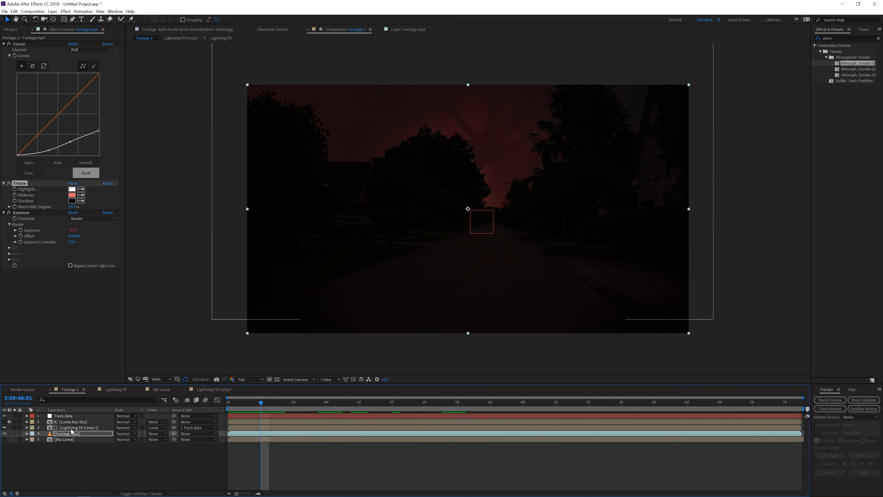
Apply Curves to the Lightning FX Comp 1 layer and shape an S-curve to boost its contrast
click(83, 427)
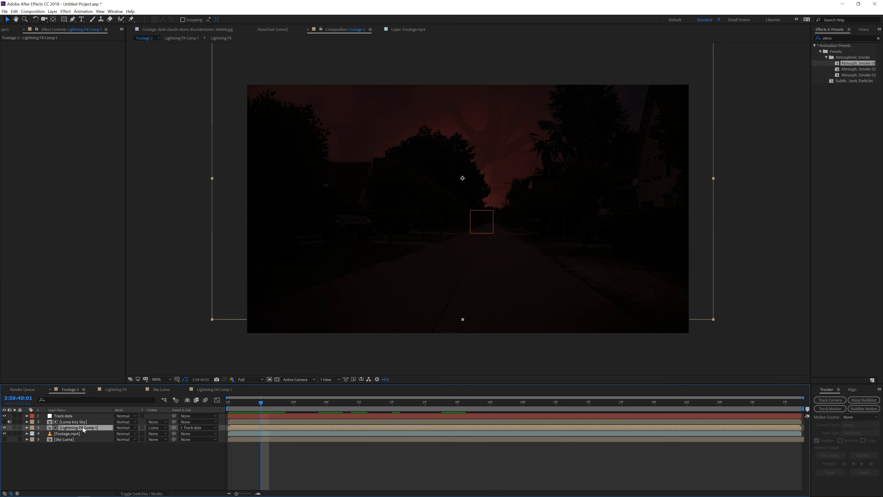
click(65, 11)
mouse_move(95, 80)
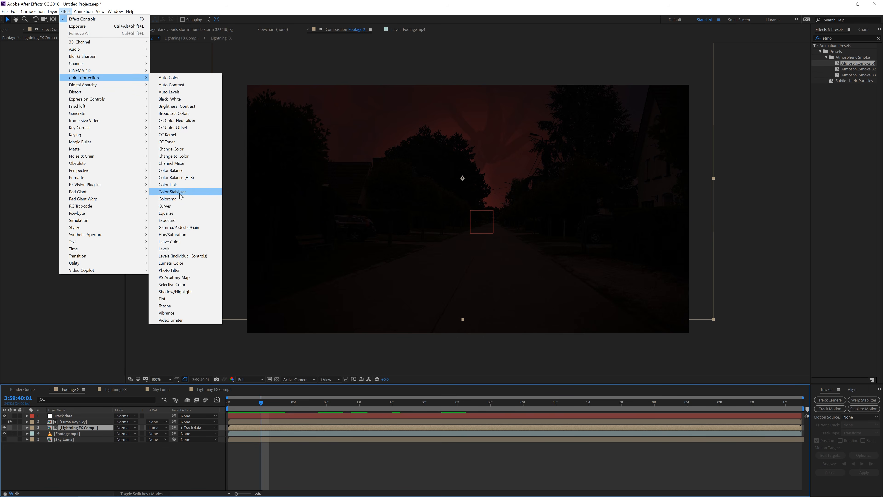
click(165, 206)
drag(39, 133, 60, 111)
Check the composite at several frames along the timeline and zoom the viewer in
click(301, 403)
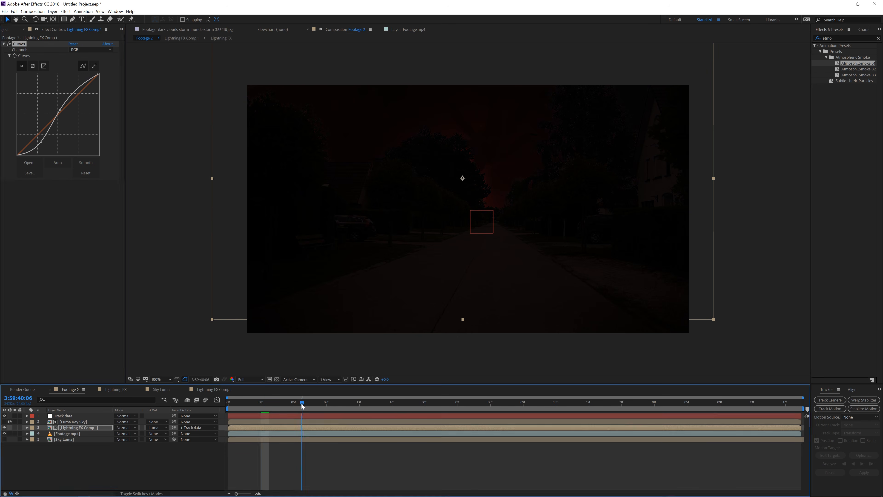
click(416, 406)
click(508, 406)
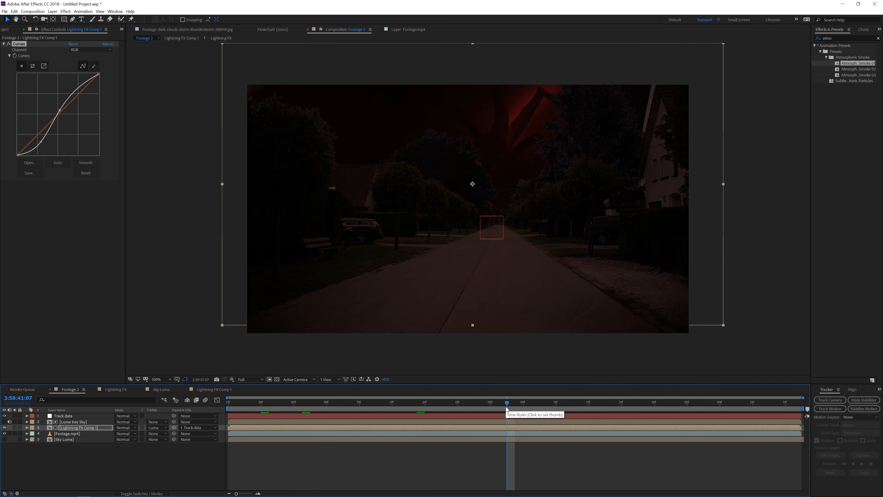
click(564, 406)
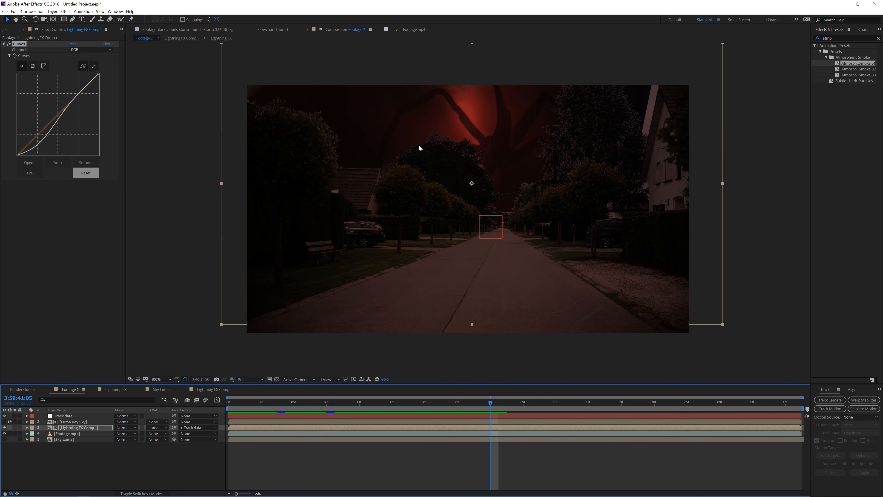
key(period)
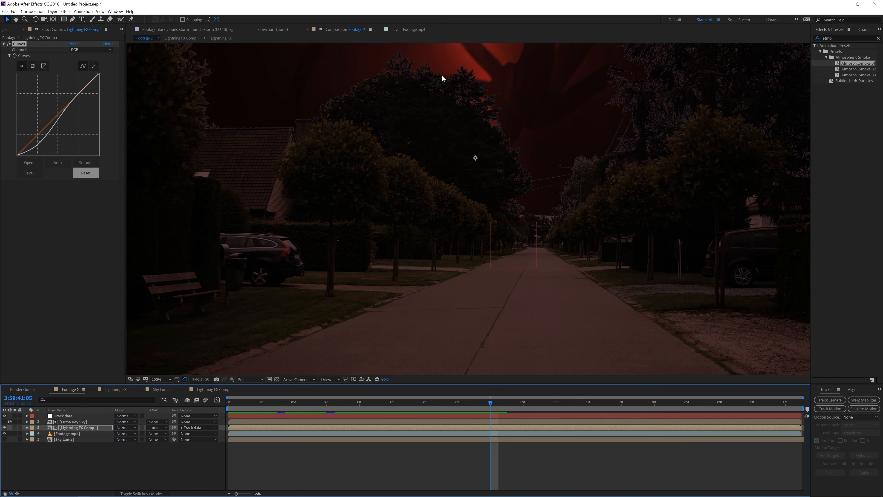
Open the Luma Key Sky precomposition
double_click(65, 422)
click(72, 416)
click(67, 422)
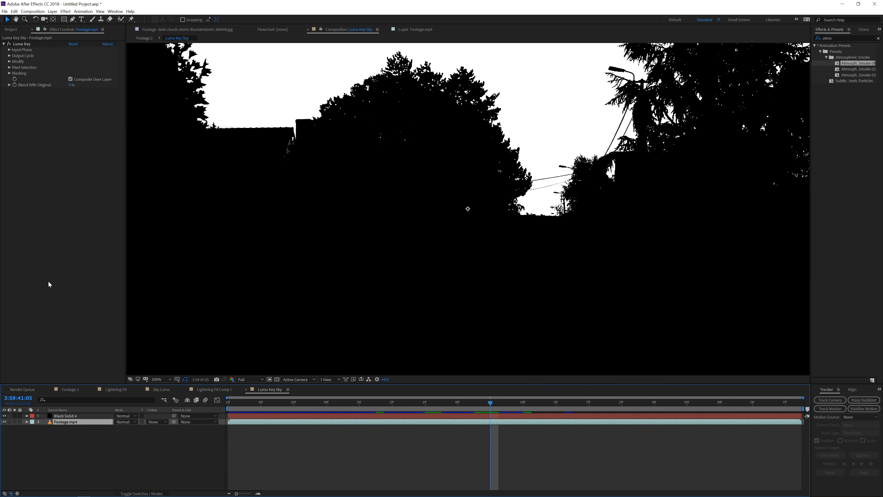
Reshape the Luma Key effect's Output Cycle wheel on the footage to refine the black-and-white sky matte
click(9, 56)
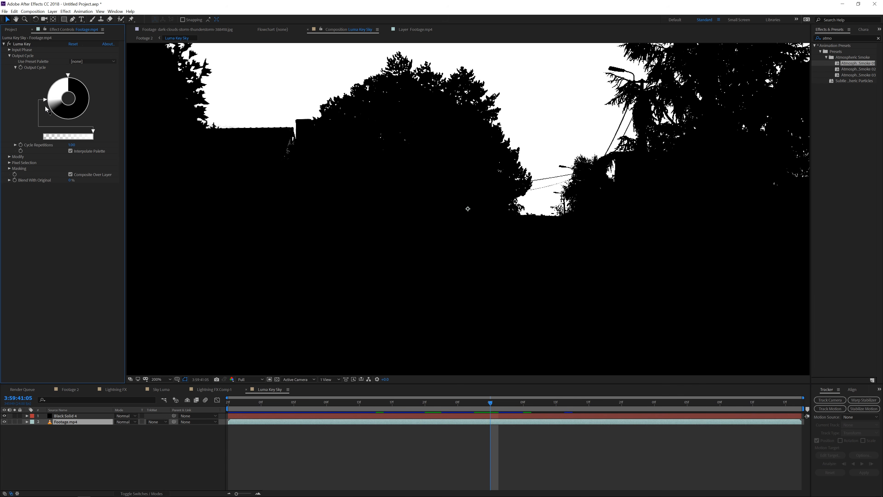
drag(45, 100, 49, 113)
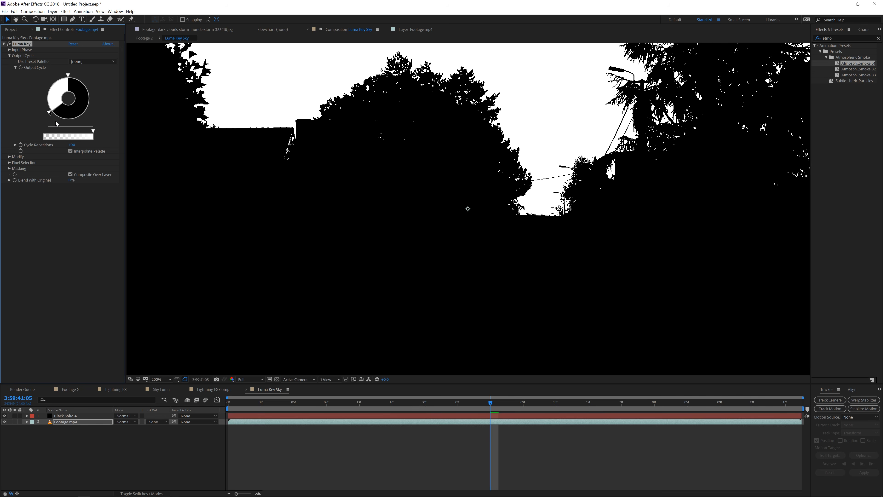
click(56, 117)
click(44, 123)
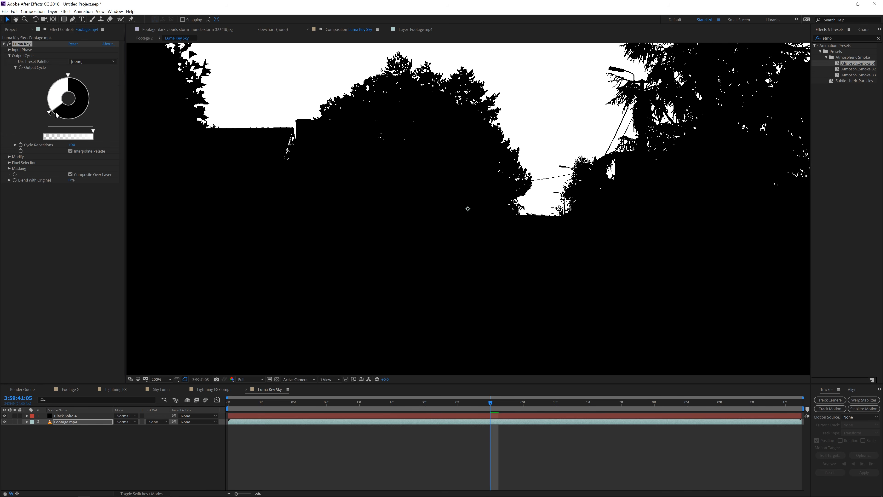
drag(51, 115, 56, 118)
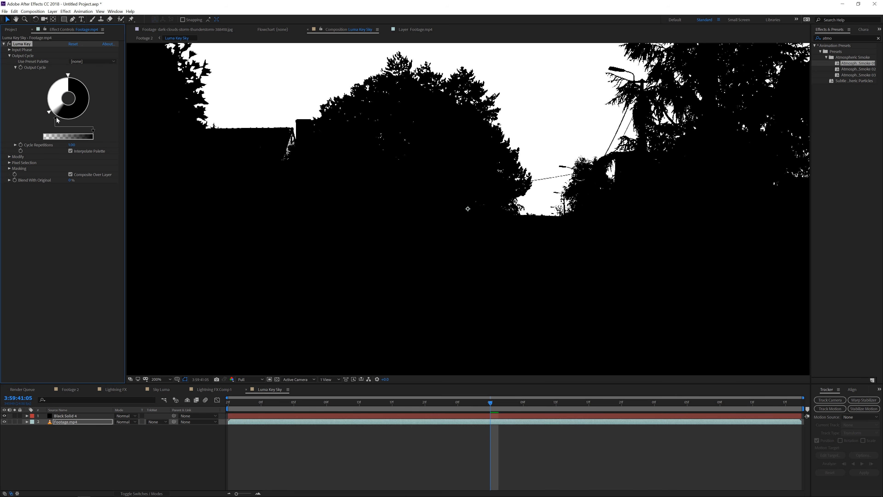
Return to the Footage 2 composition and pull the footage's Curves highlight point down to darken it
click(74, 390)
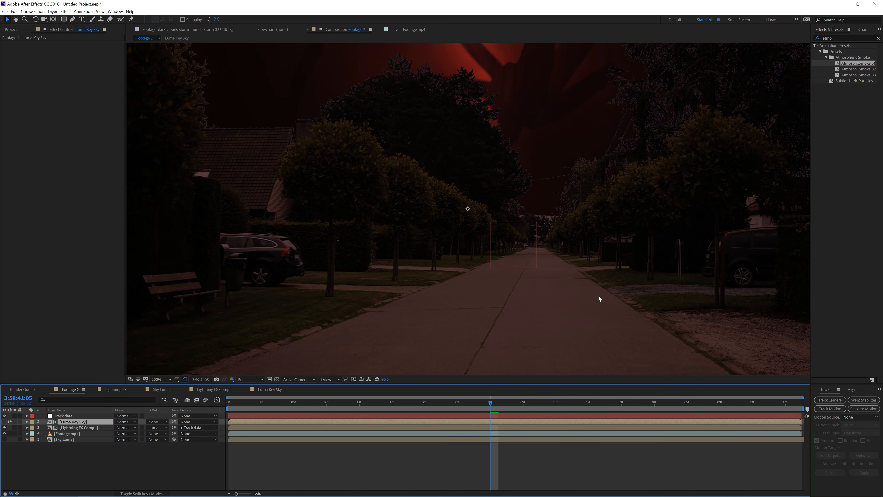
key(comma)
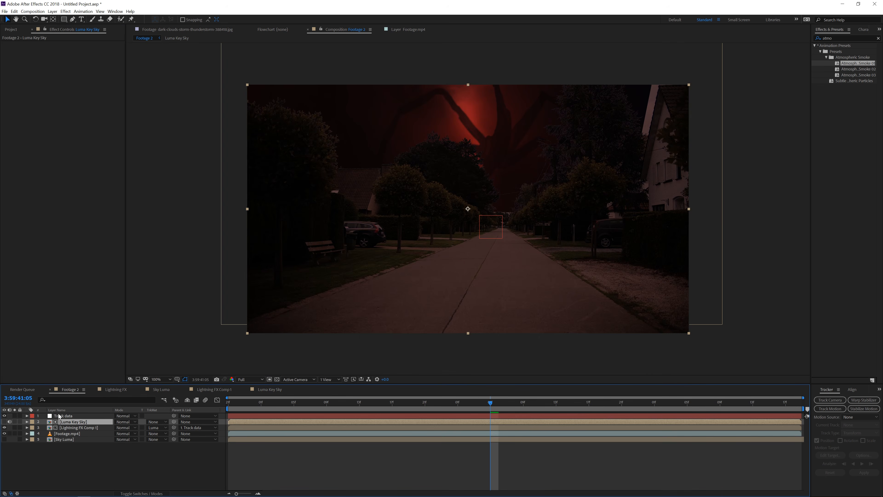
click(70, 428)
click(69, 434)
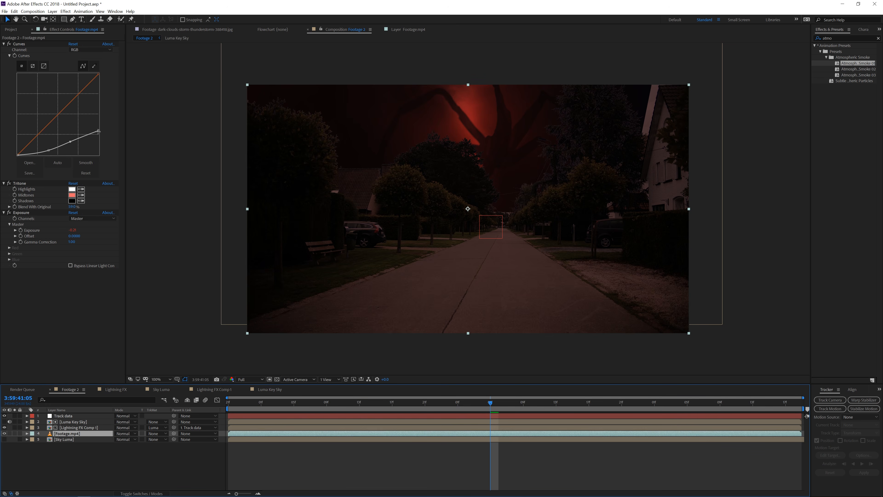
drag(99, 131, 72, 150)
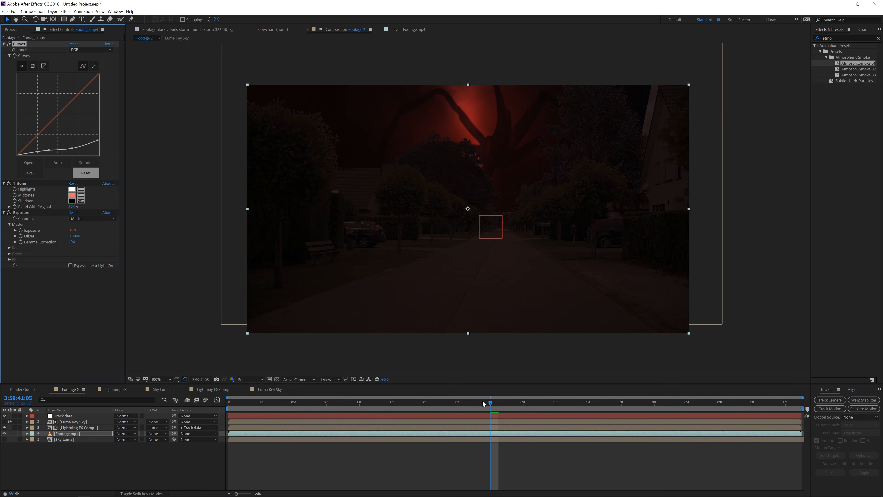
drag(483, 404, 590, 416)
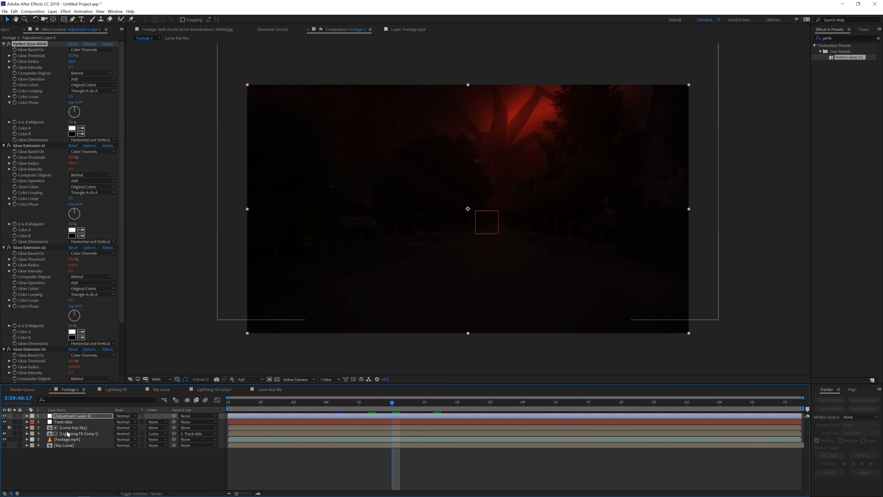
Open the Sky Luma precomposition and scale the dark clouds image up so it fills the frame
double_click(70, 434)
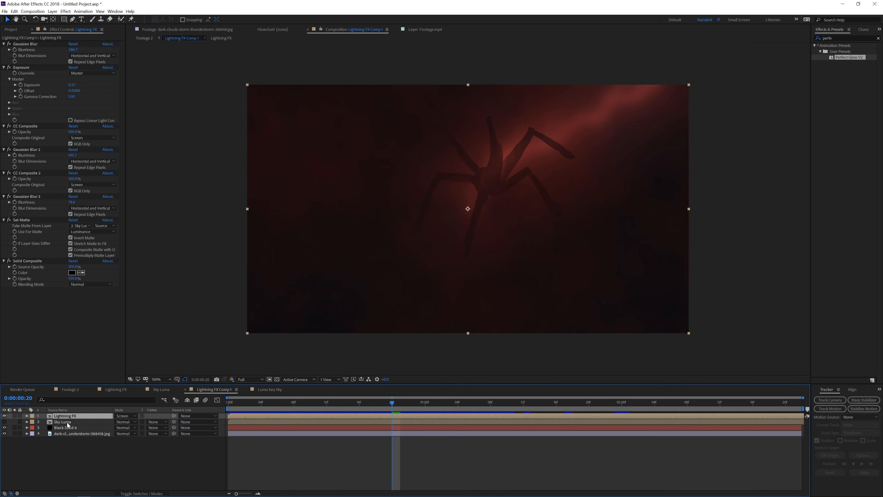
double_click(67, 422)
click(67, 422)
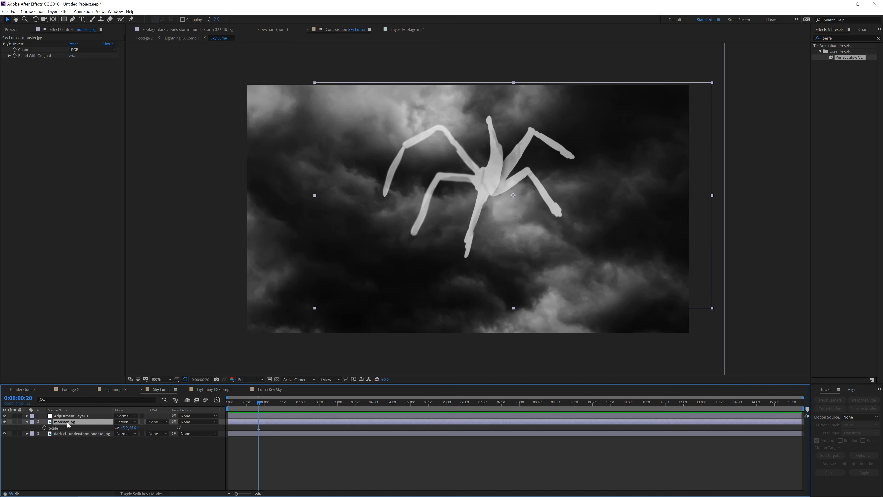
key(comma)
key(comma)
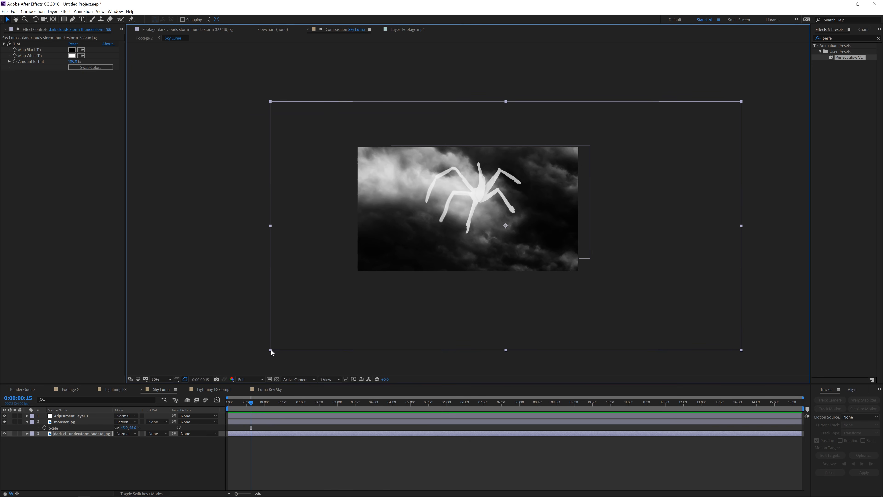
drag(271, 350, 389, 306)
drag(476, 247, 453, 227)
drag(574, 256, 562, 261)
scroll(570, 247, up, 1)
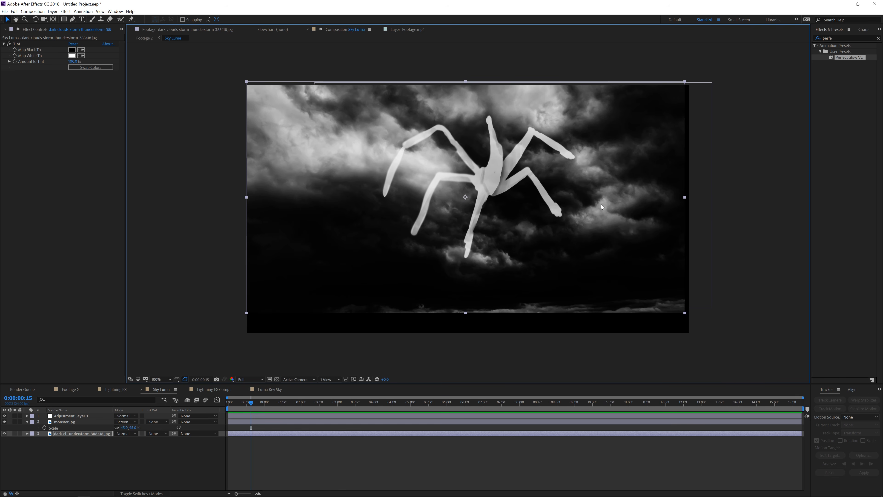
drag(684, 312, 691, 315)
drag(541, 117, 544, 115)
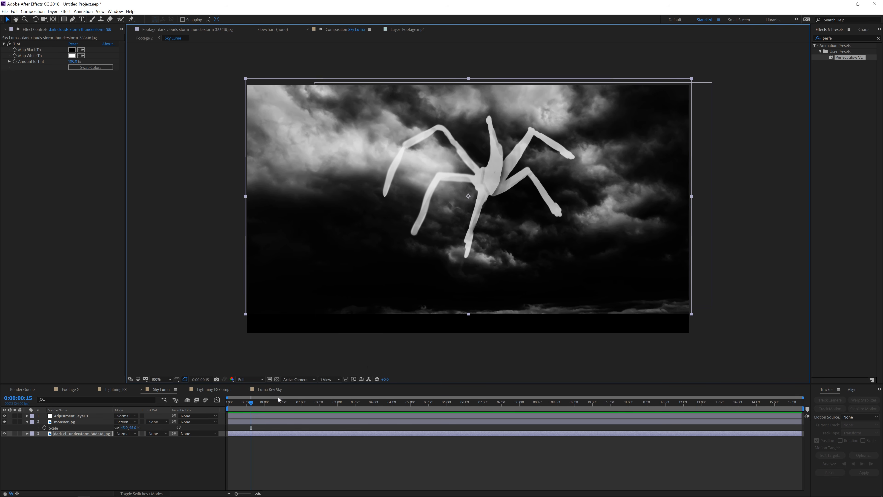
Back in Footage 2, set the footage's Tritone Midtones to a darker red and nudge its Exposure
click(65, 390)
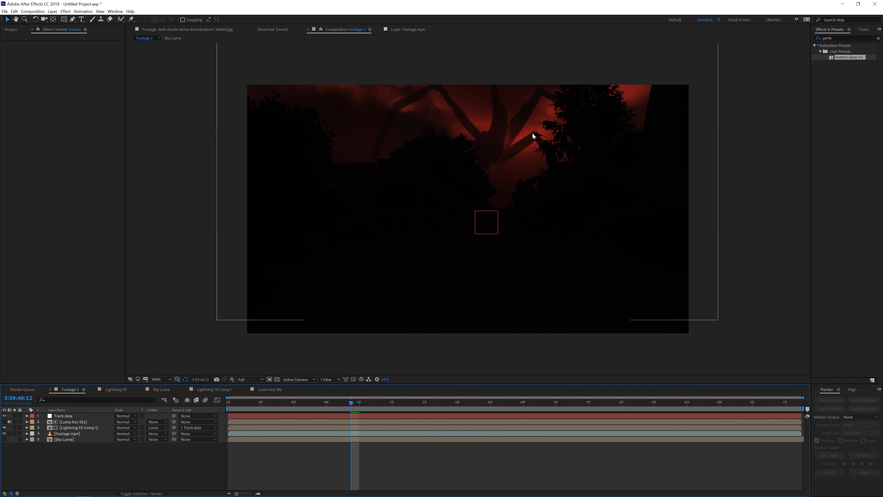
click(74, 423)
click(75, 427)
click(70, 434)
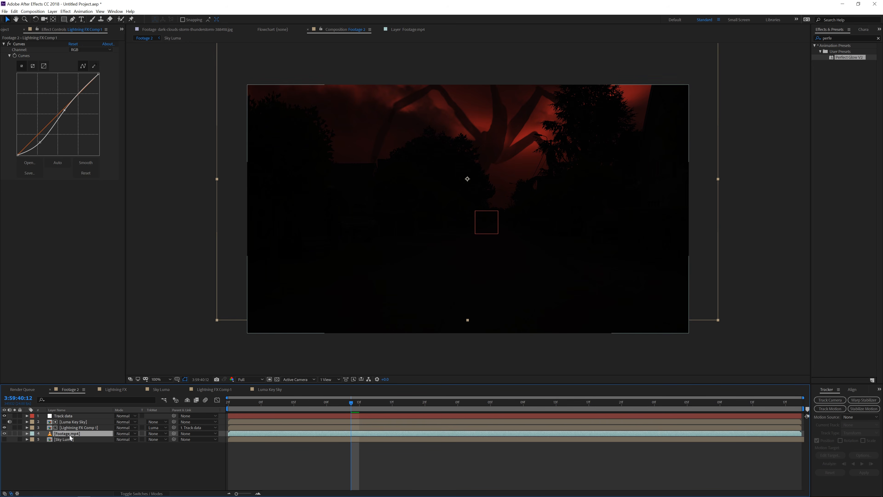
click(72, 196)
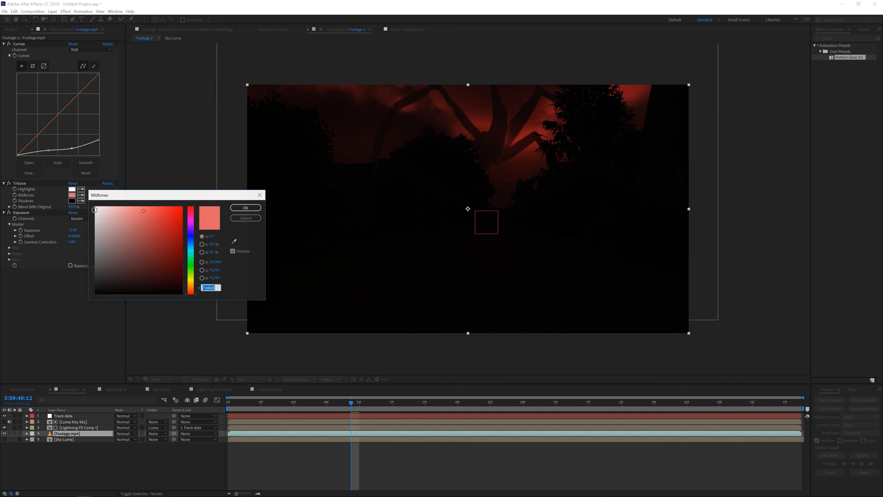
click(151, 224)
click(157, 243)
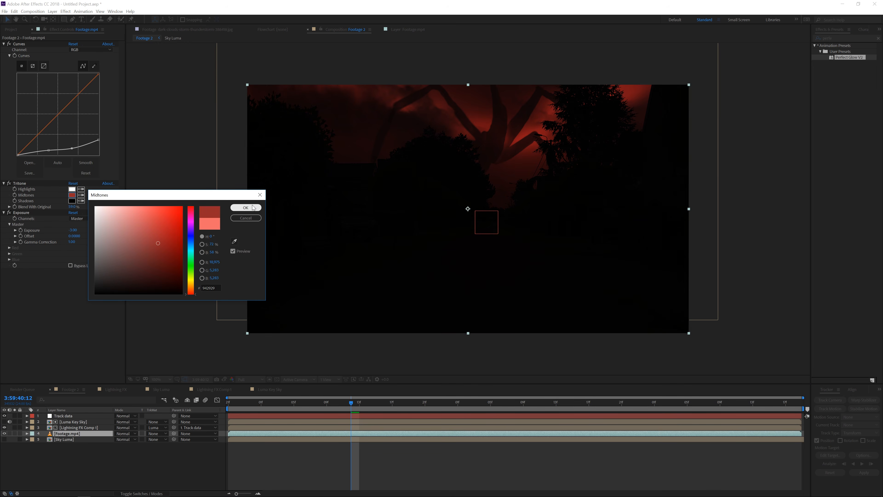
click(245, 208)
drag(73, 230, 75, 232)
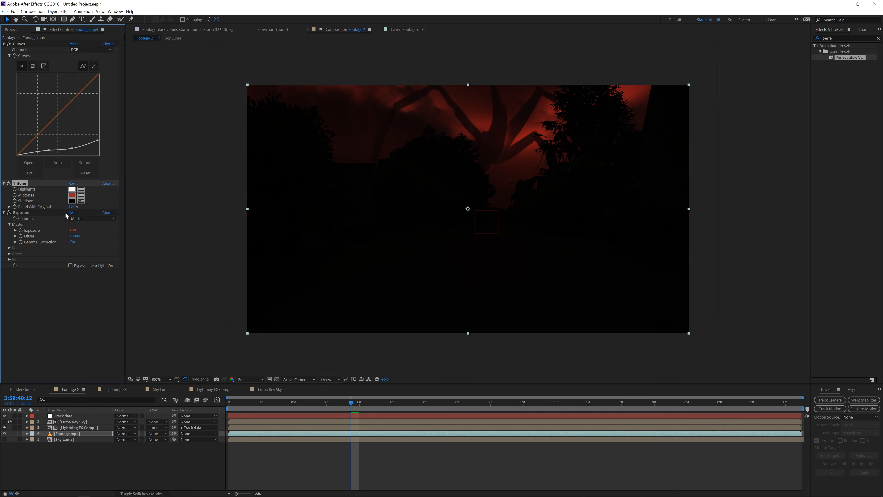
In Lightning FX Comp 1, raise the Lightning FX layer's Exposure and lower Gaussian Blur 3's blurriness
double_click(81, 427)
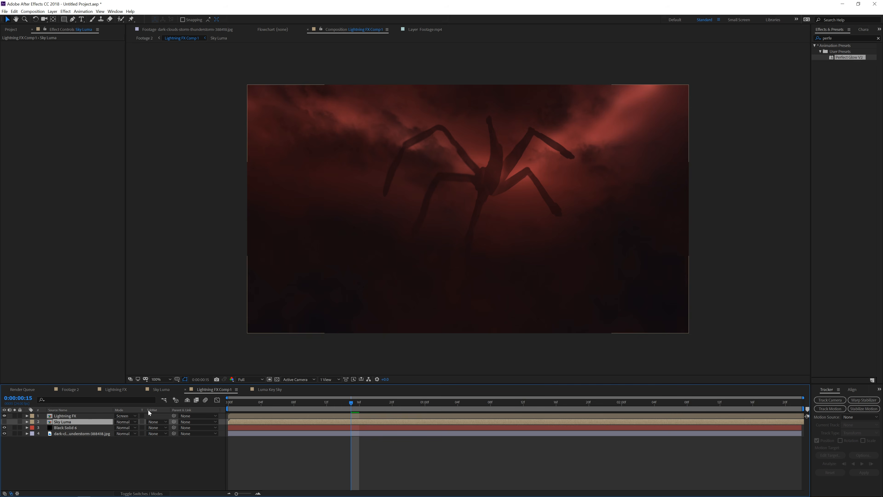
mouse_move(352, 403)
mouse_down()
mouse_move(304, 406)
mouse_move(407, 406)
mouse_move(344, 410)
mouse_up()
click(76, 417)
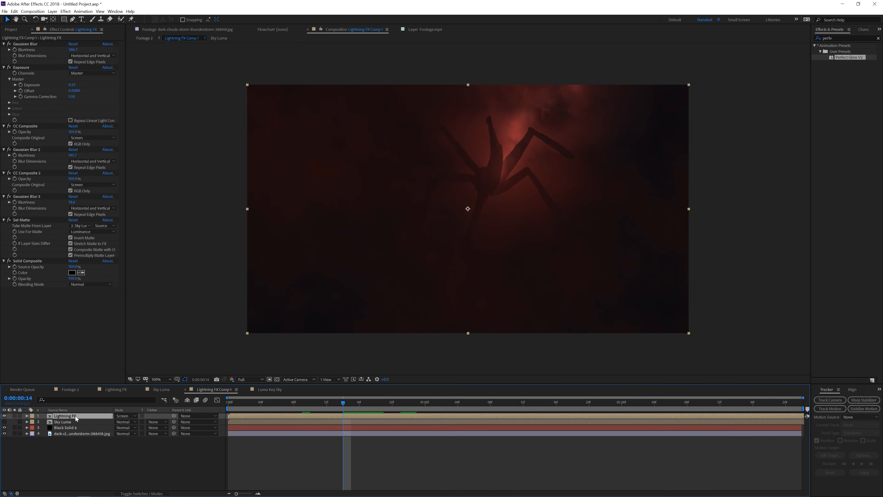
click(405, 408)
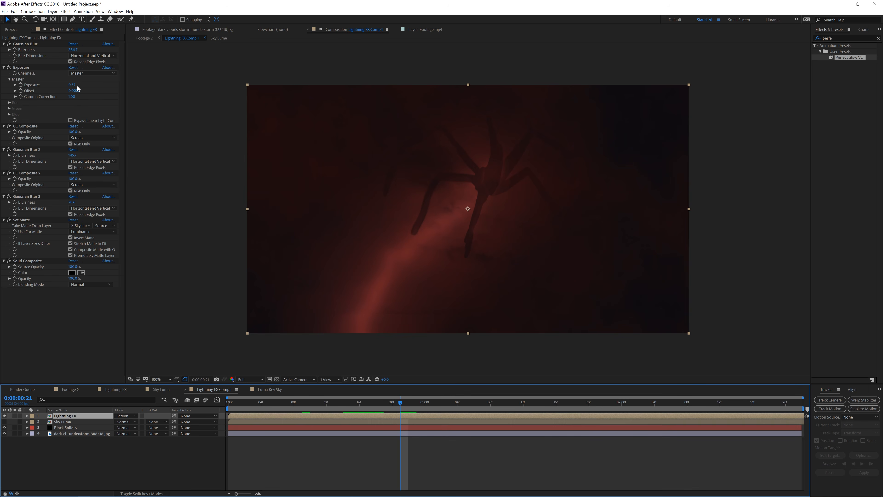
drag(72, 84, 86, 84)
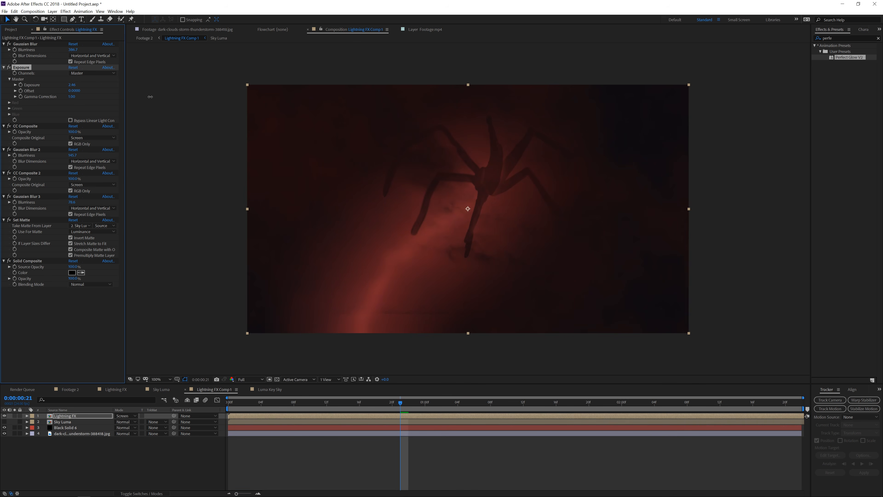
click(521, 408)
click(581, 404)
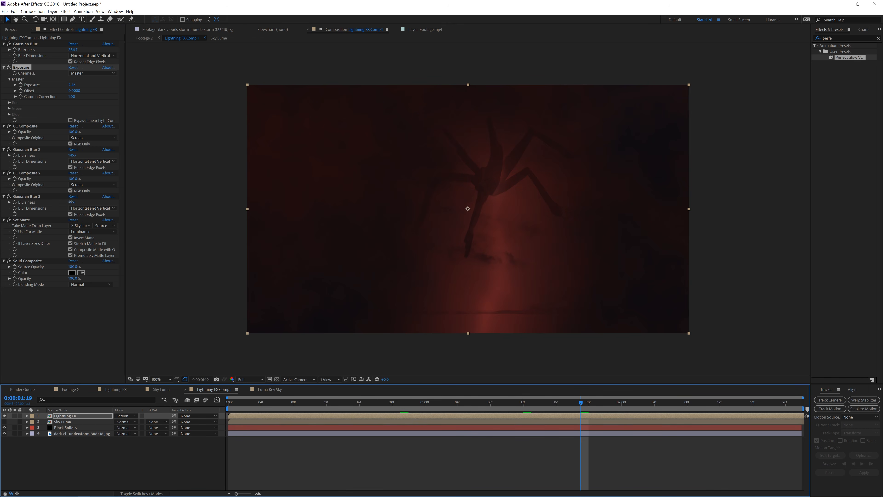
drag(72, 201, 42, 202)
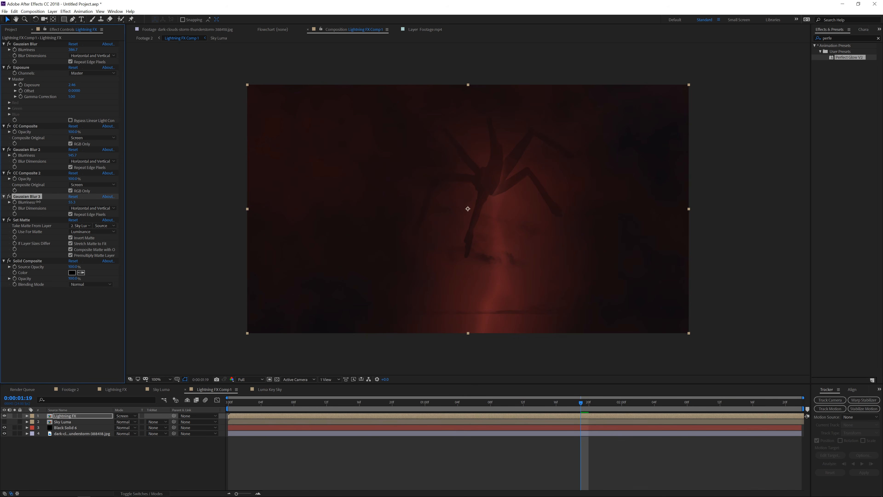
click(489, 407)
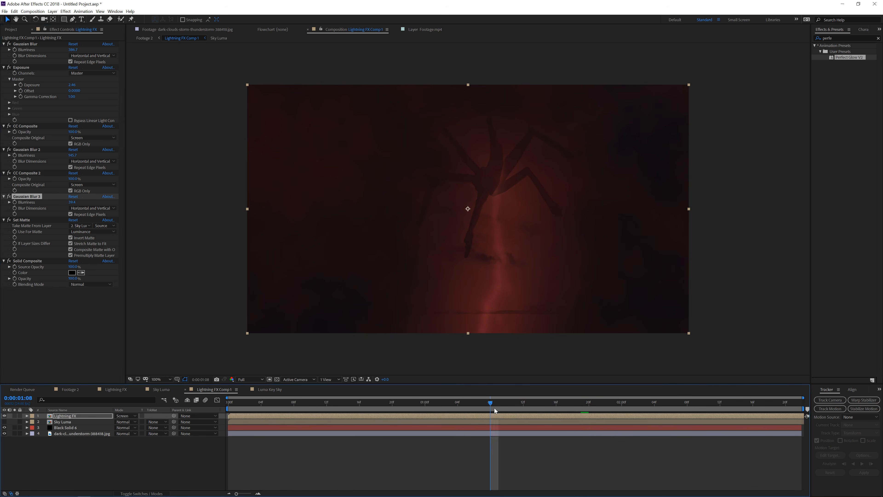
click(474, 407)
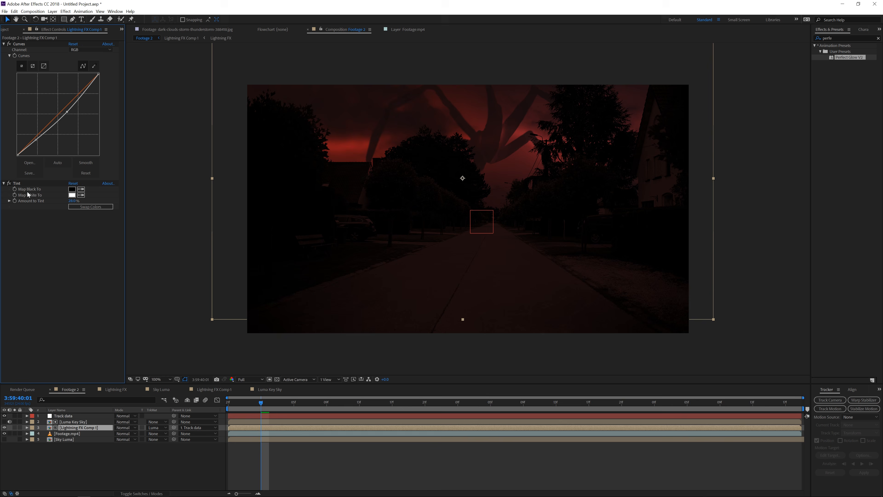
Delete the extra effect from the Lightning FX Comp 1 layer and apply Tint with Amount to Tint 25%
click(21, 185)
key(Delete)
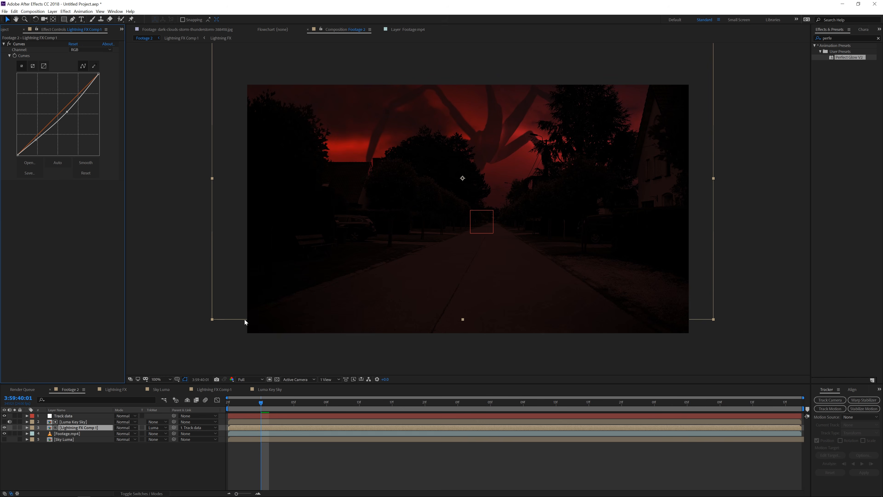
click(66, 11)
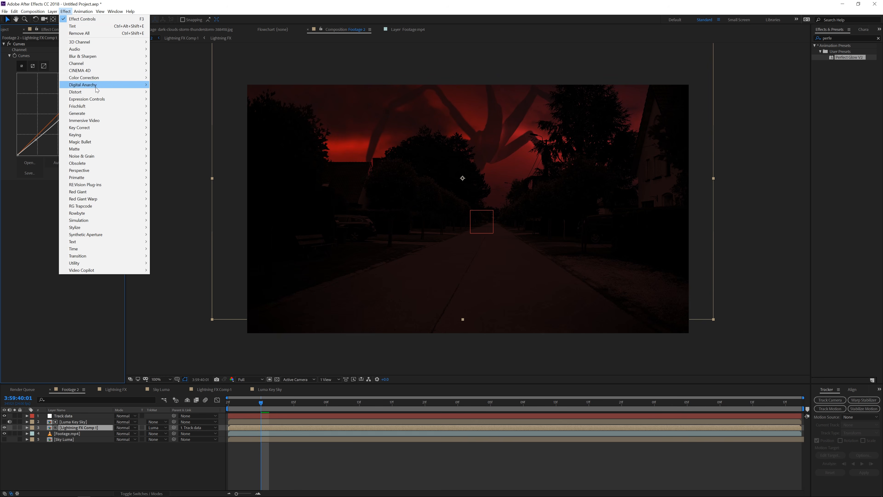
mouse_move(104, 78)
click(165, 298)
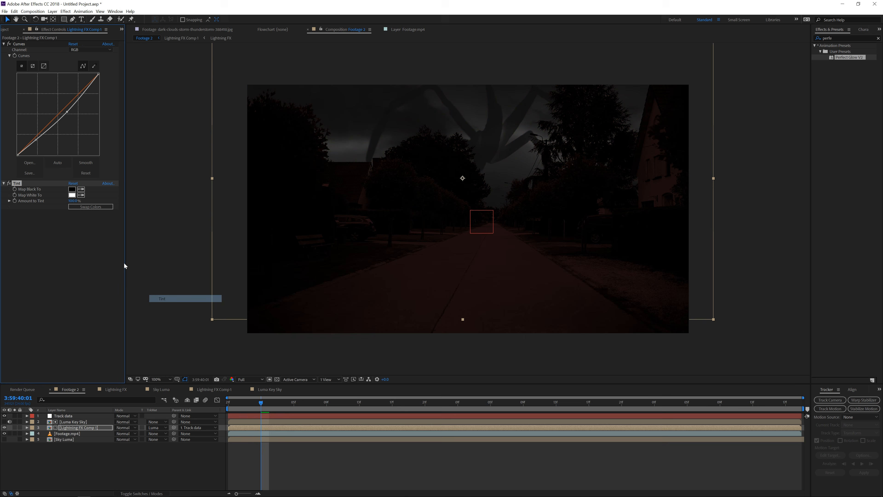
click(74, 201)
text(25)
key(Return)
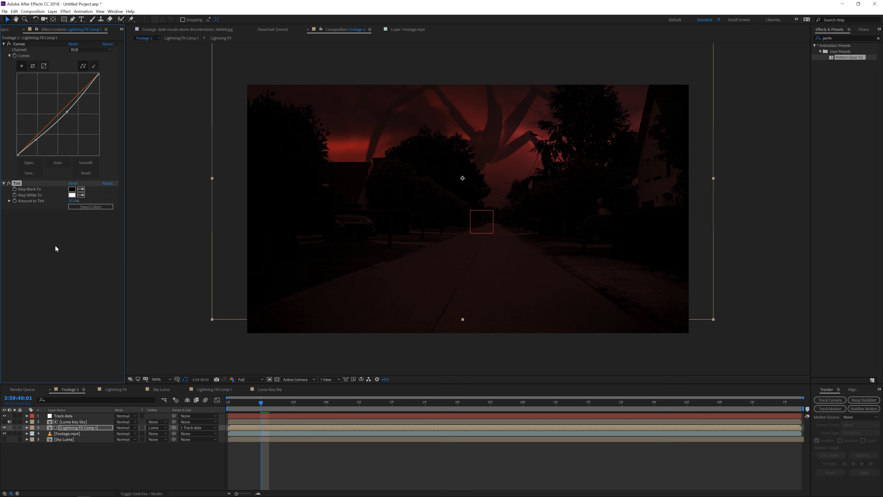
Apply the Perfect Glow V2 preset to the Lightning FX Comp 1 layer and adjust its glow settings
click(378, 180)
drag(852, 59, 66, 235)
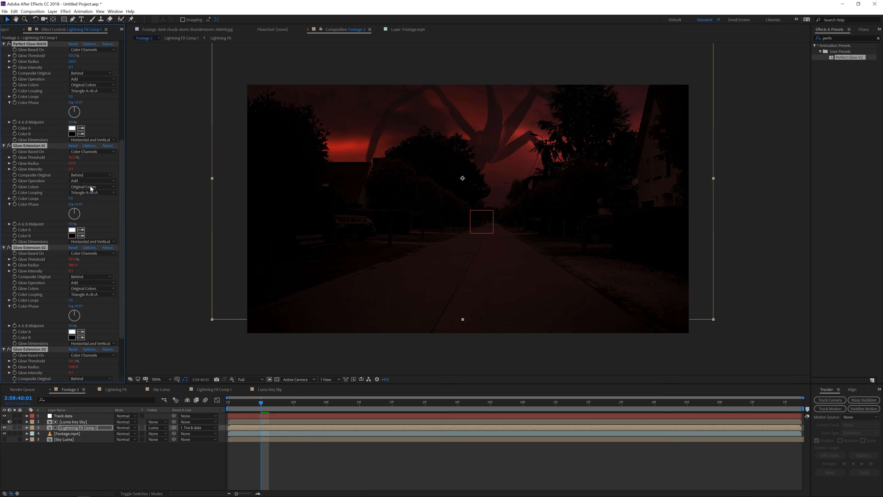
mouse_move(73, 55)
mouse_down()
mouse_move(50, 56)
mouse_move(77, 68)
mouse_move(70, 61)
mouse_up()
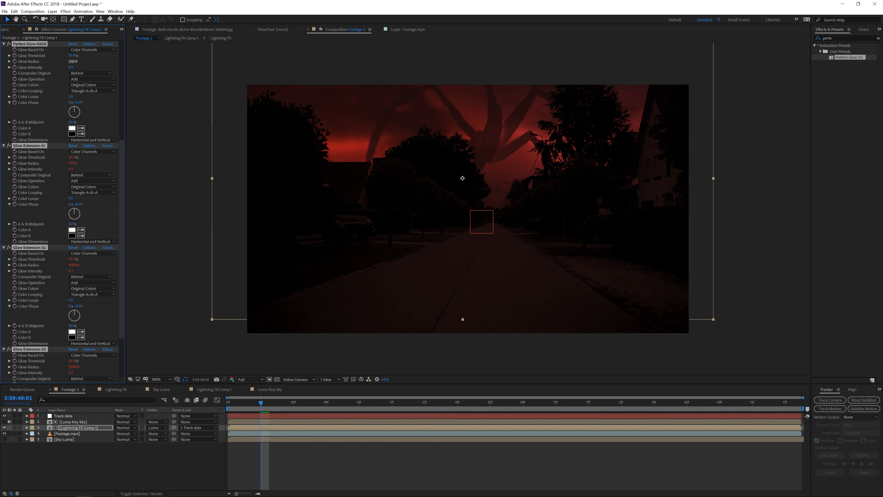
Open the project's bit-depth settings and scrub the timeline to review the composite
click(6, 29)
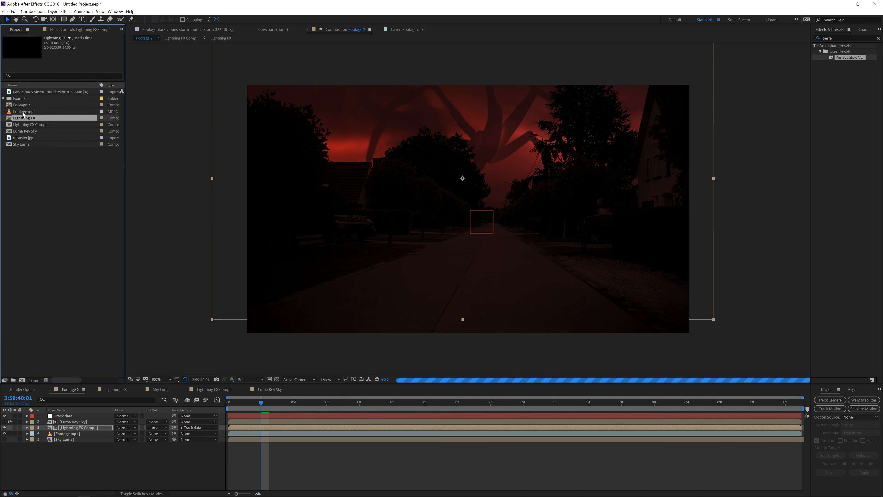
click(34, 380)
click(79, 30)
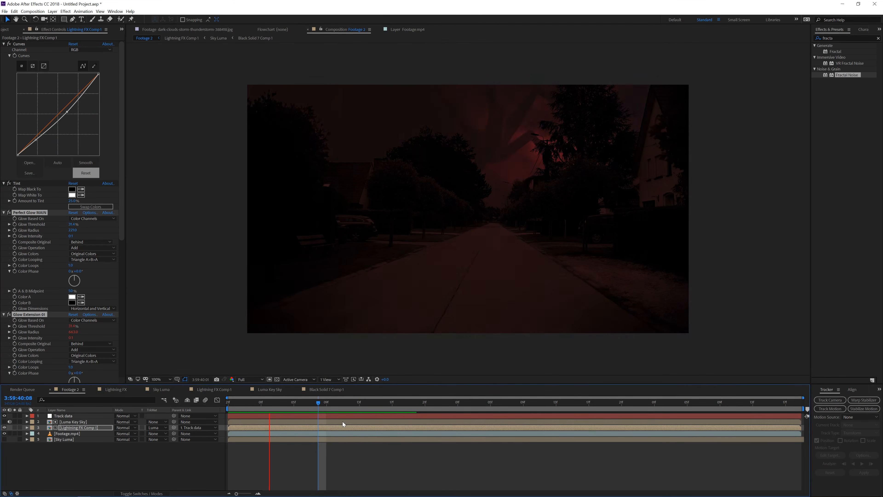
drag(312, 405, 335, 408)
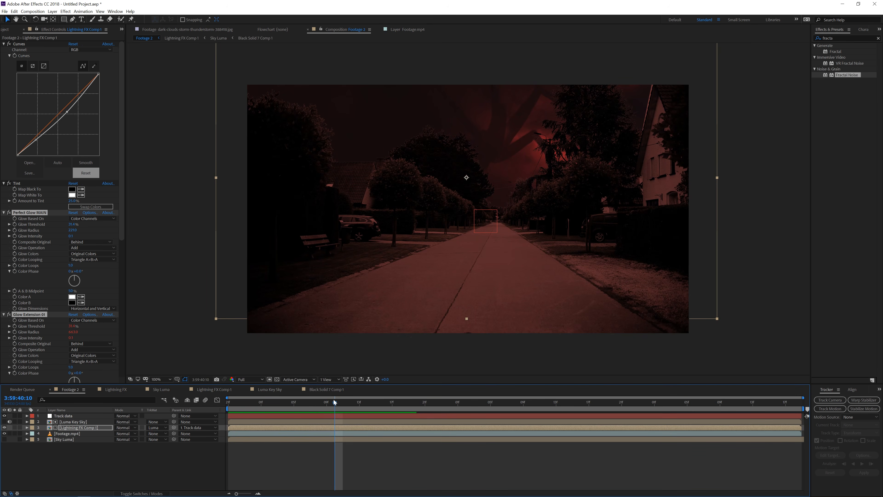
drag(333, 404, 270, 405)
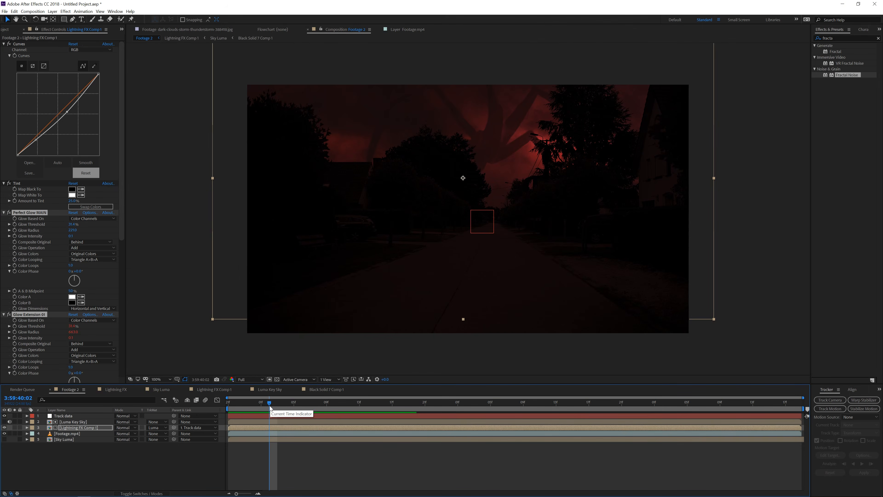